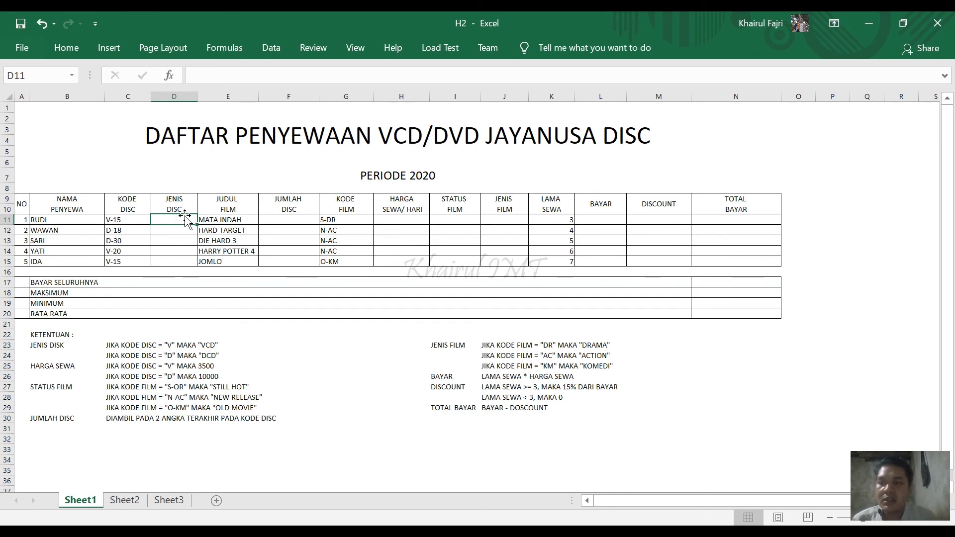
Correct the second JENIS DISK rule in C24 so that code "D" gives "DVD".
ctrl+scroll(185, 214, up, 5)
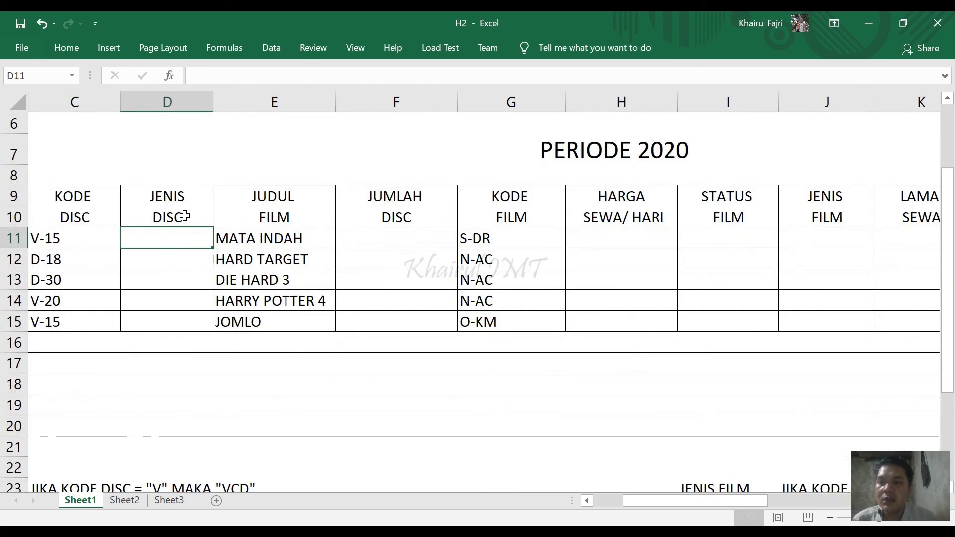
scroll(184, 215, down, 3)
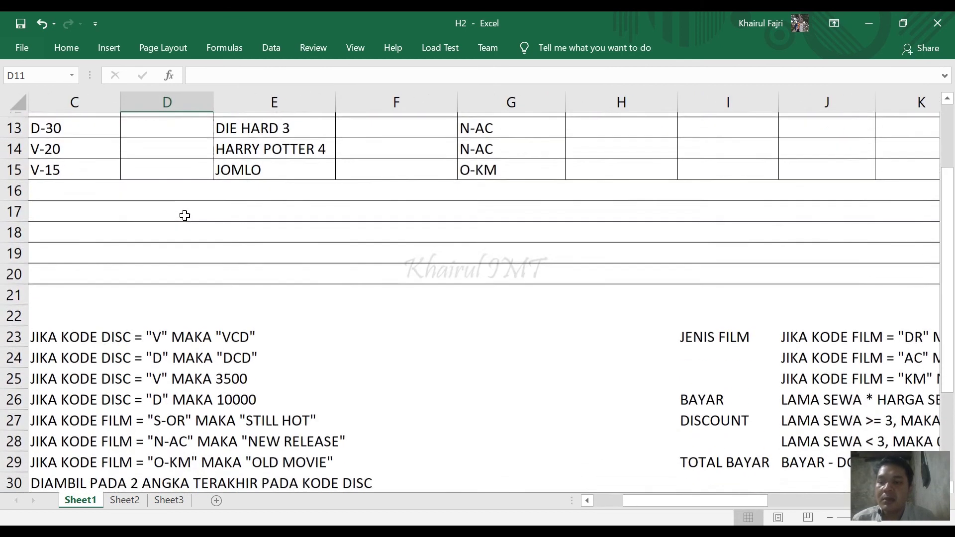
scroll(185, 215, left, 2)
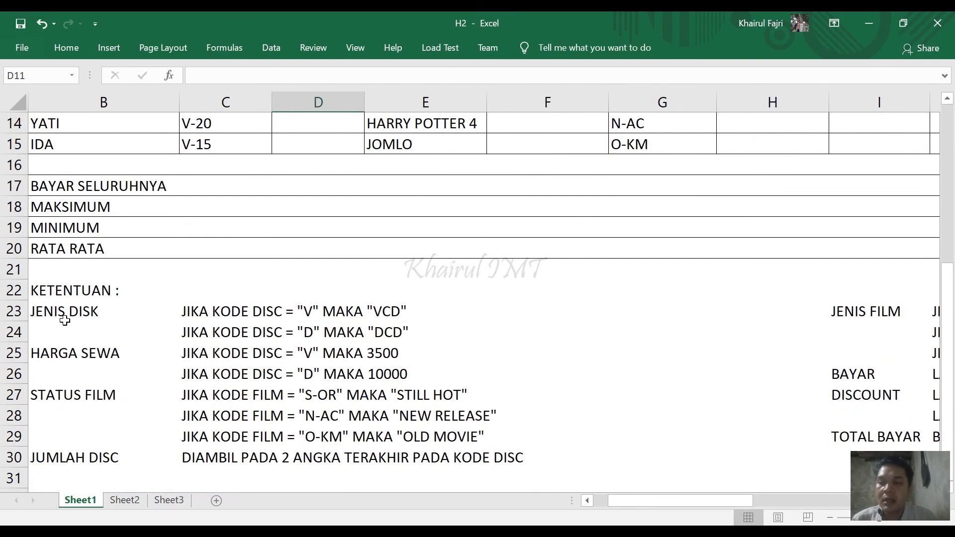
drag(67, 311, 384, 332)
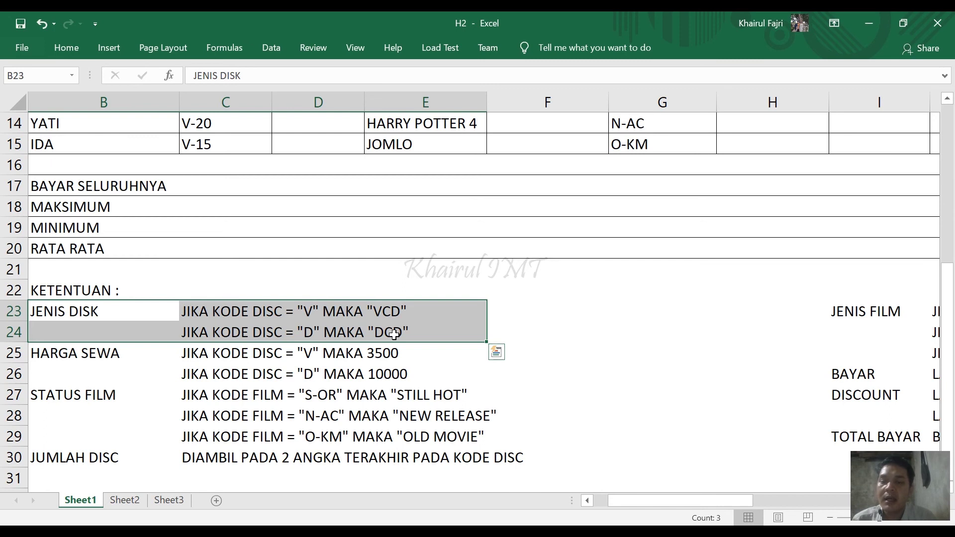
double_click(394, 334)
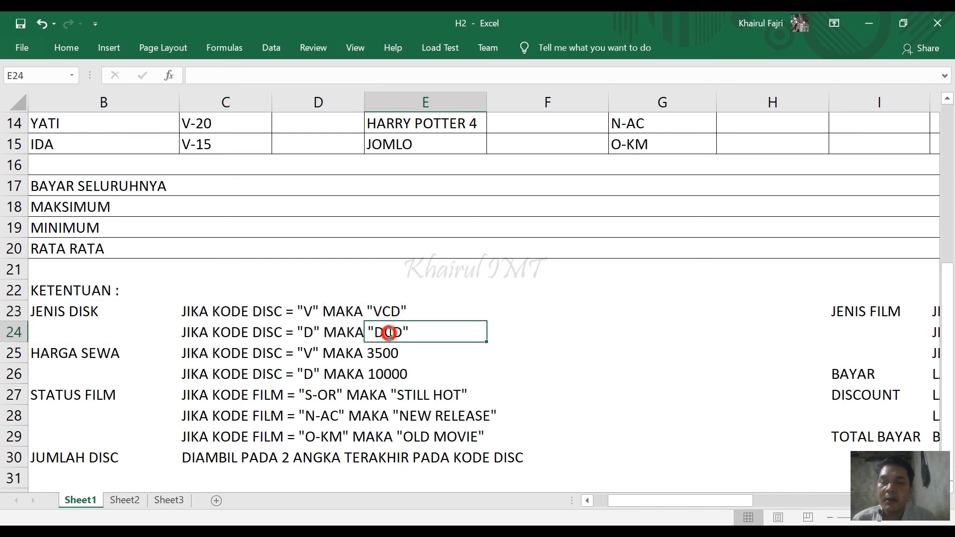
click(301, 331)
double_click(392, 332)
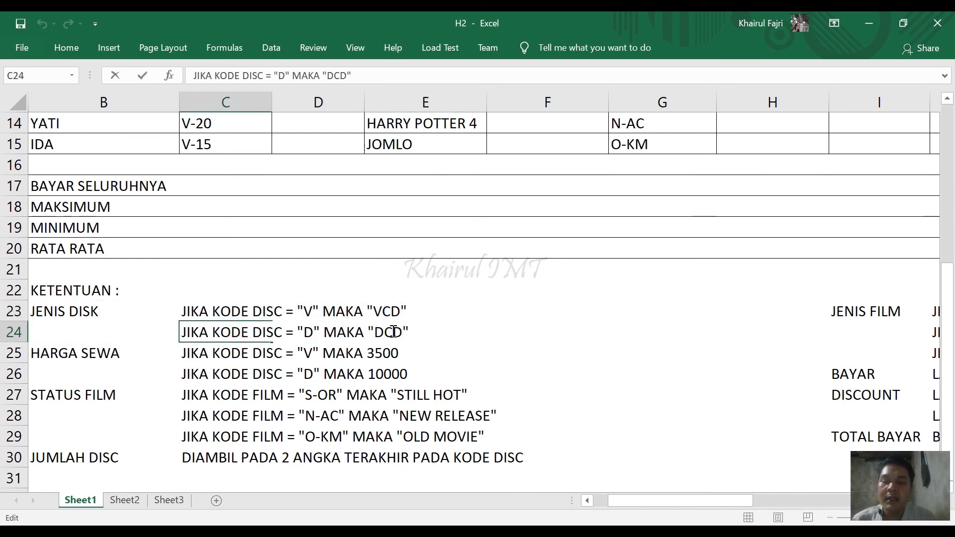
key(BackSpace)
text(v)
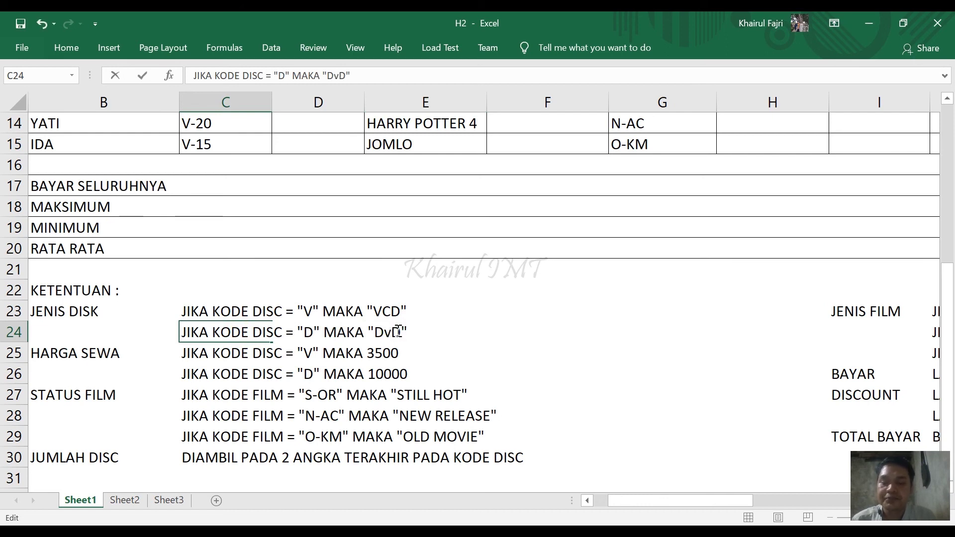
key(BackSpace)
text(V)
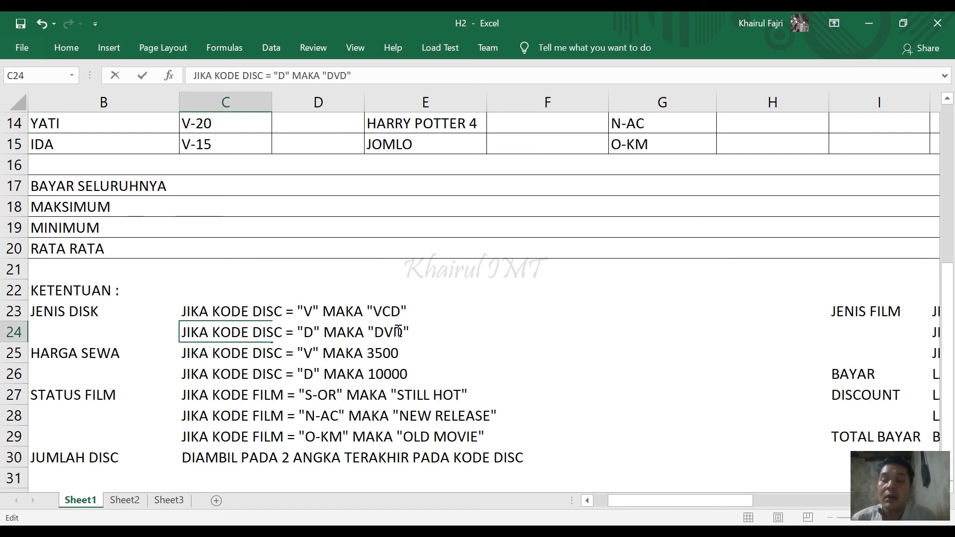
scroll(399, 332, up, 3)
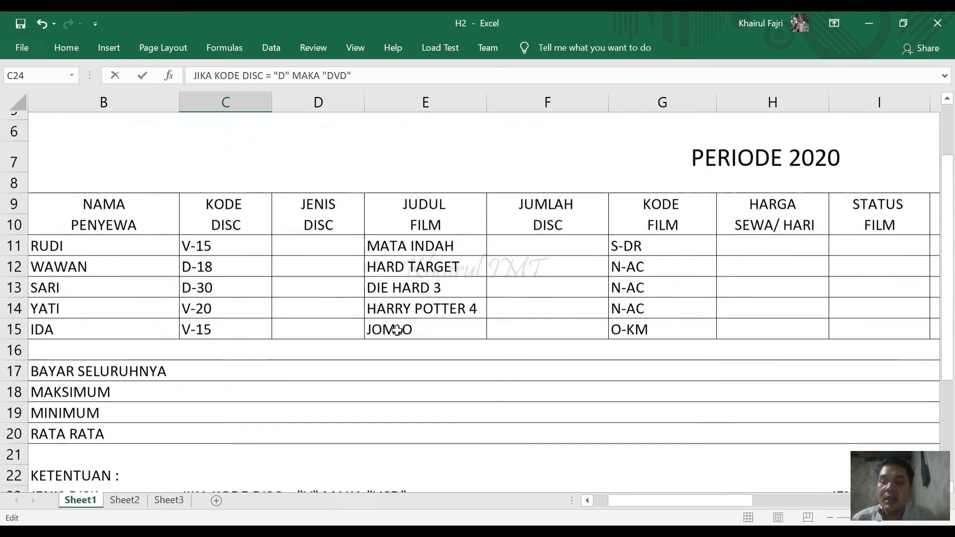
scroll(397, 330, down, 2)
scroll(397, 330, up, 1)
scroll(397, 330, down, 2)
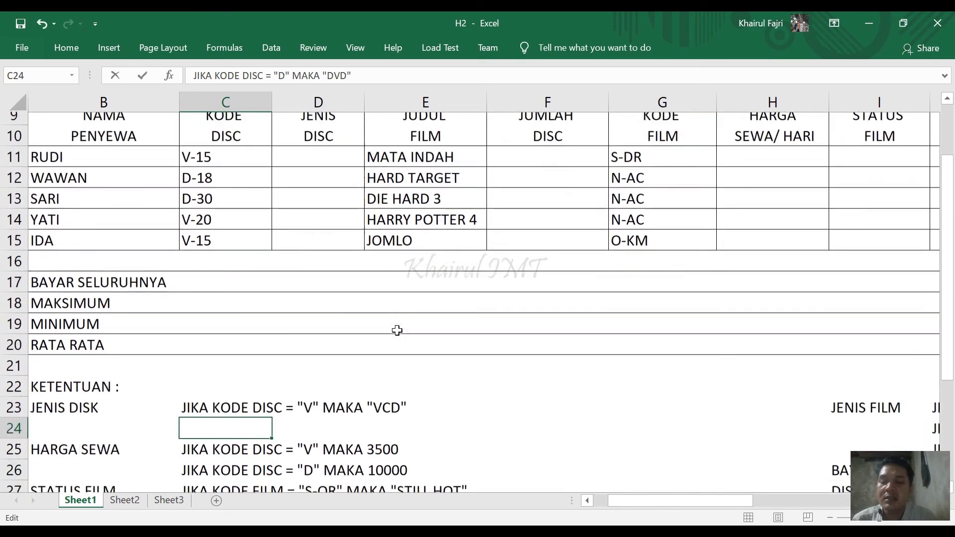
scroll(397, 330, down, 1)
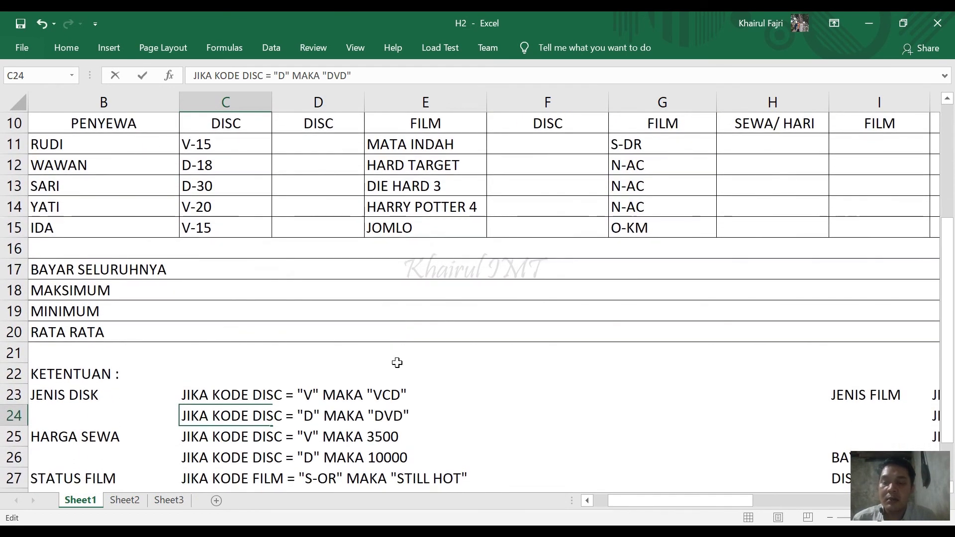
click(443, 399)
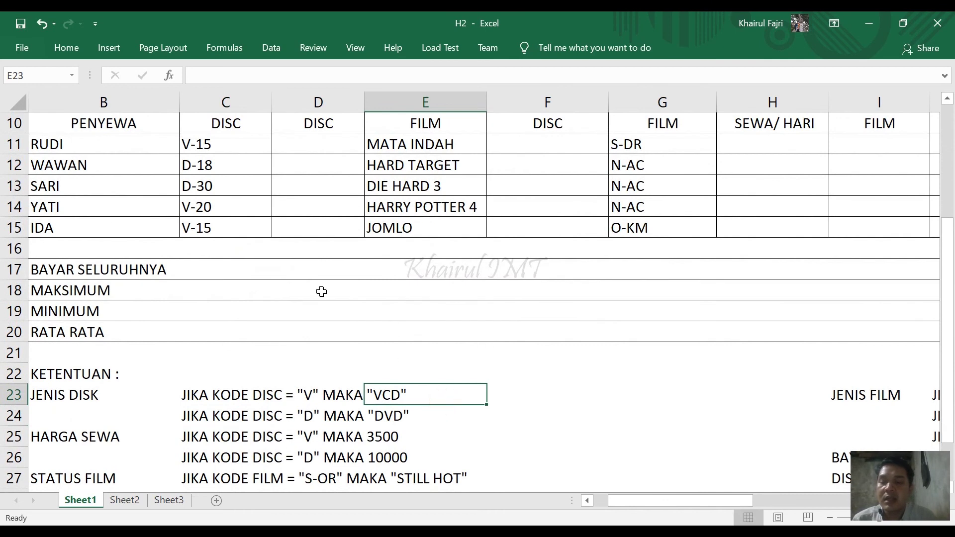
Compare the disc code in C11 with the "V" and "D" conditions in the JENIS DISK rules.
scroll(322, 292, up, 2)
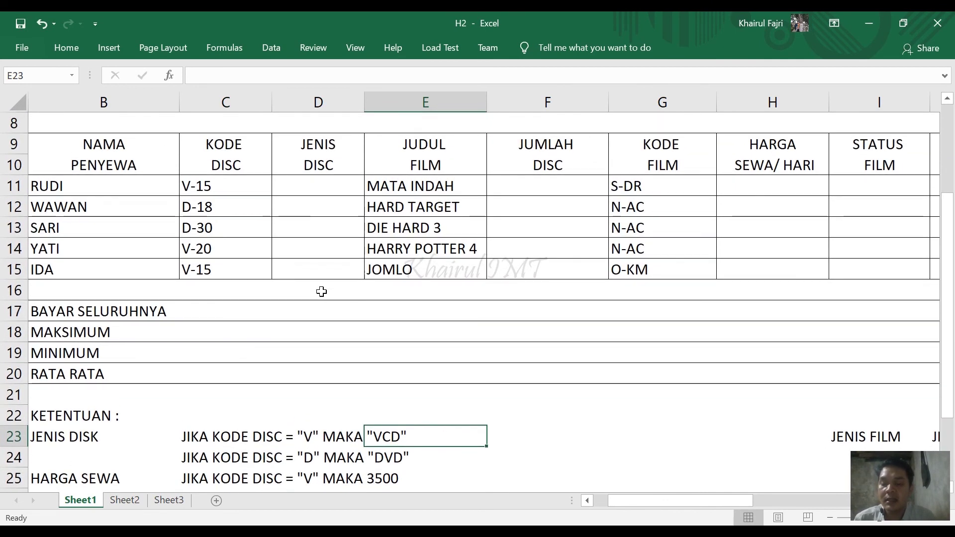
click(232, 192)
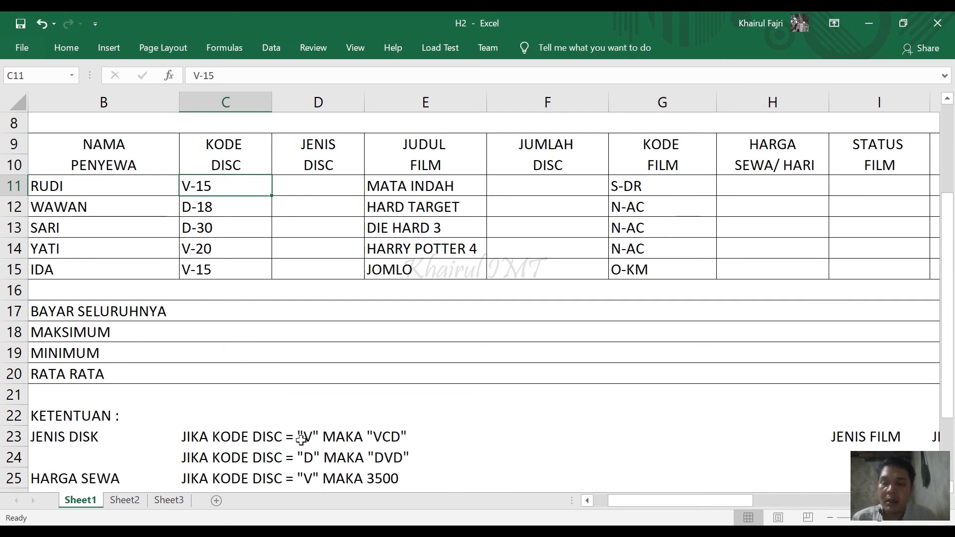
key(alt)
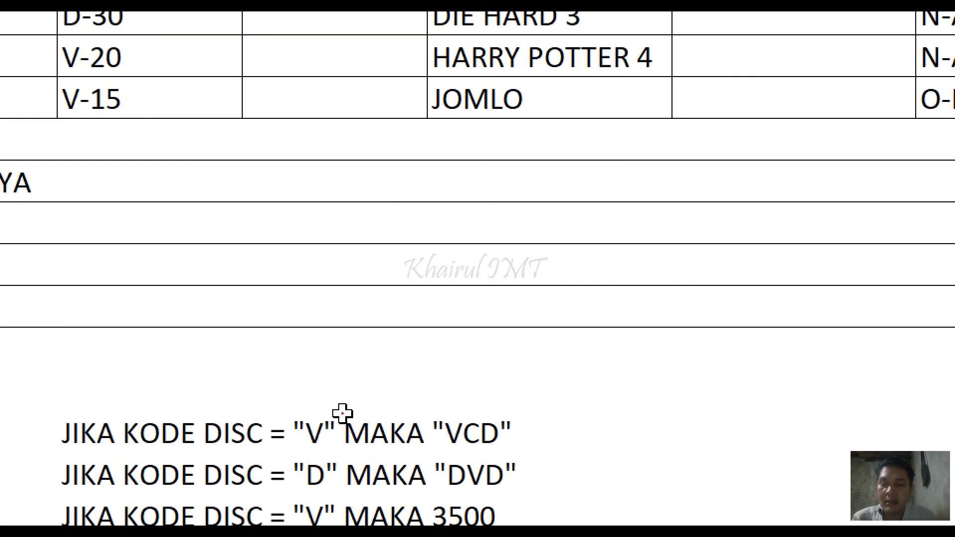
mouse_move(313, 408)
mouse_down()
mouse_move(326, 473)
mouse_move(286, 423)
mouse_move(304, 440)
mouse_up()
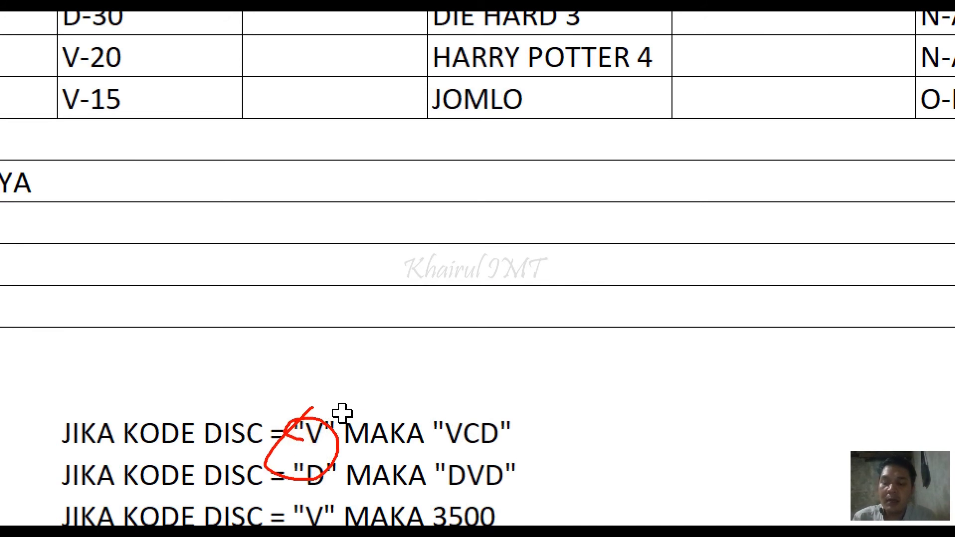
key(Escape)
key(Escape)
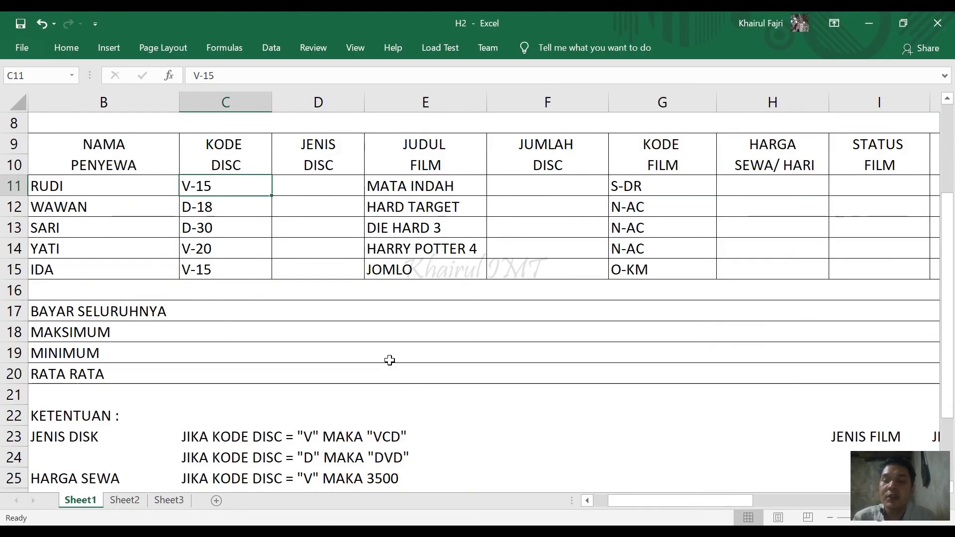
Examine the individual characters of the disc code in C11, starting from its first letter.
click(306, 187)
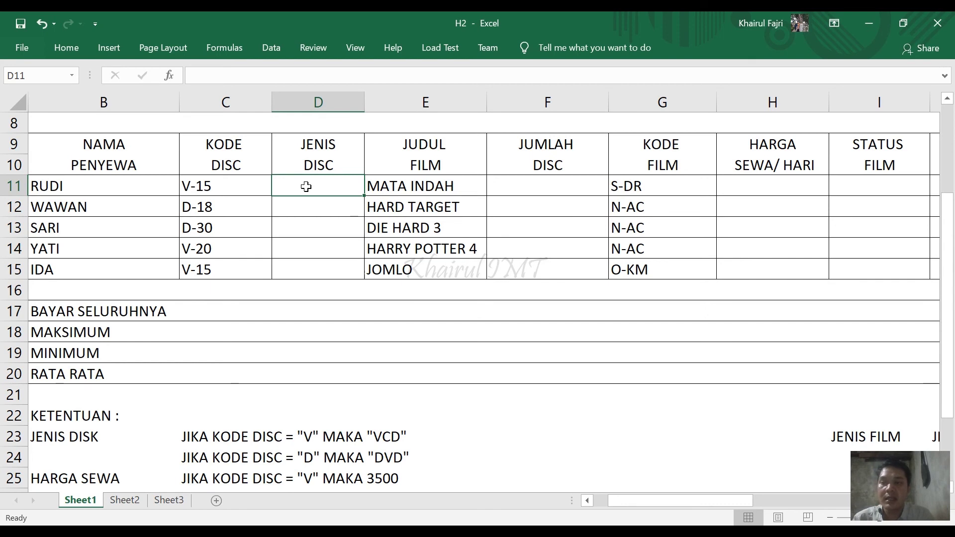
click(187, 188)
double_click(186, 188)
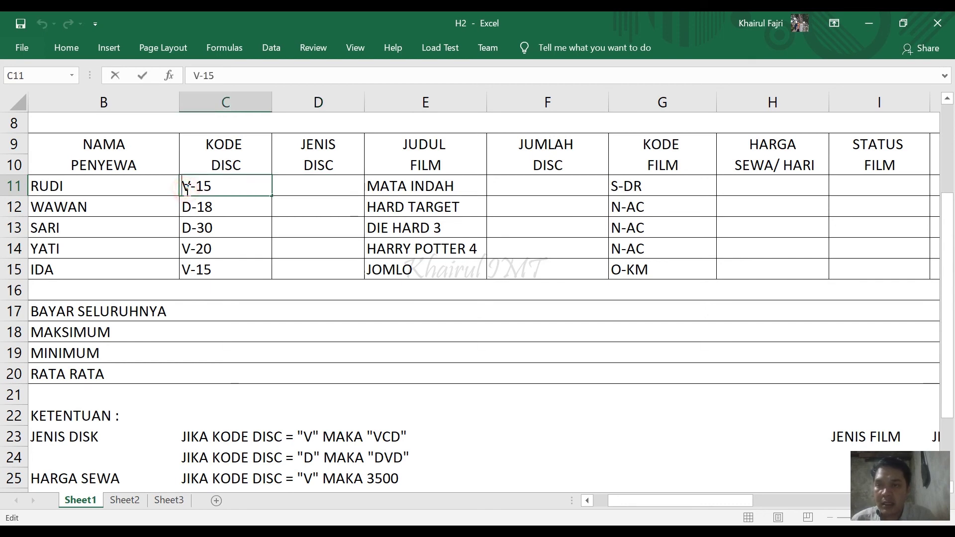
key(Right)
key(Right)
key(Right)
key(Right)
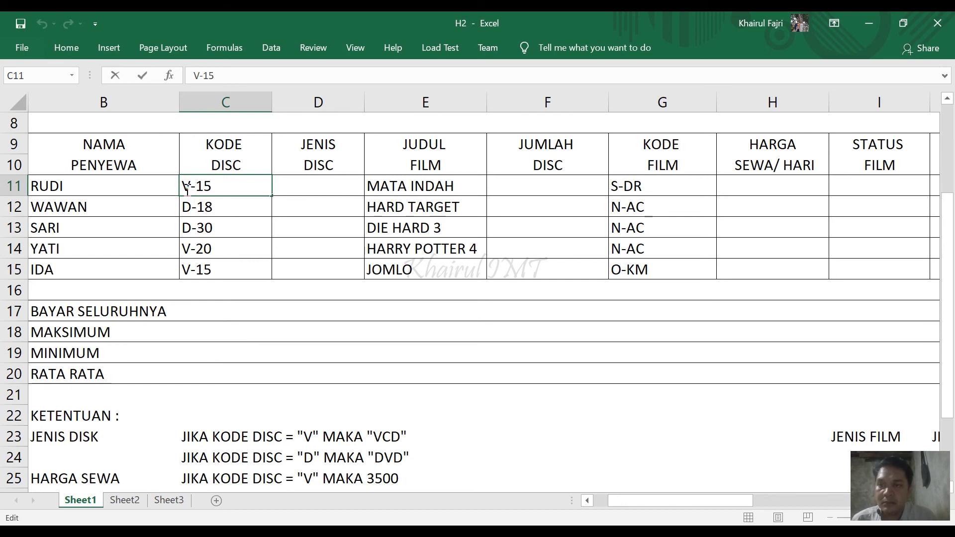
key(Left)
key(Left)
key(Left)
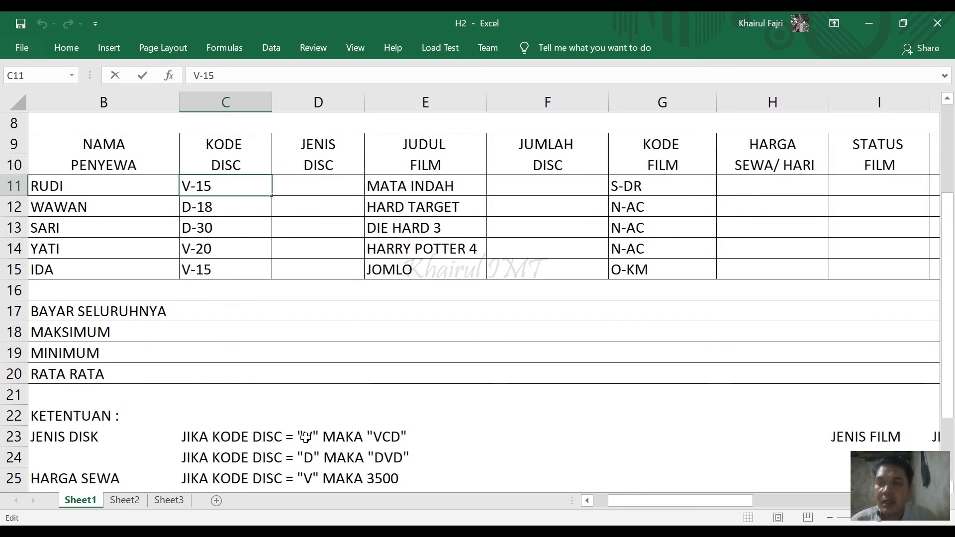
Start an IF formula in D11 whose logical test extracts the first character of the disc code with LEFT(C11;1).
click(311, 191)
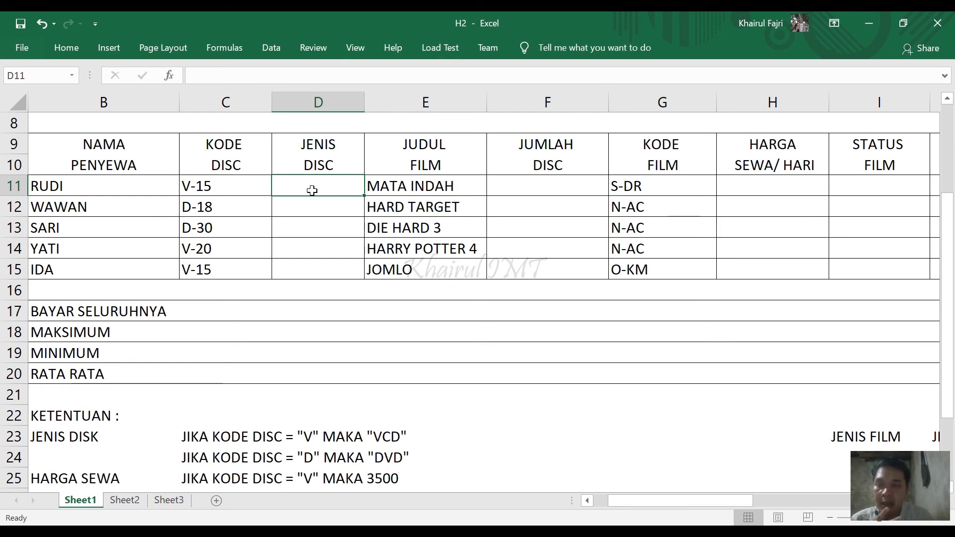
text(=)
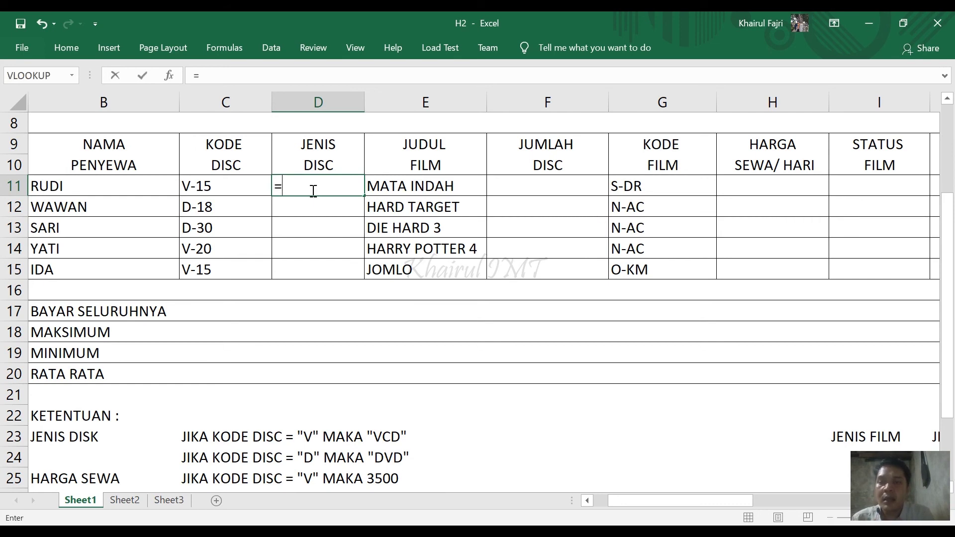
text(IF)
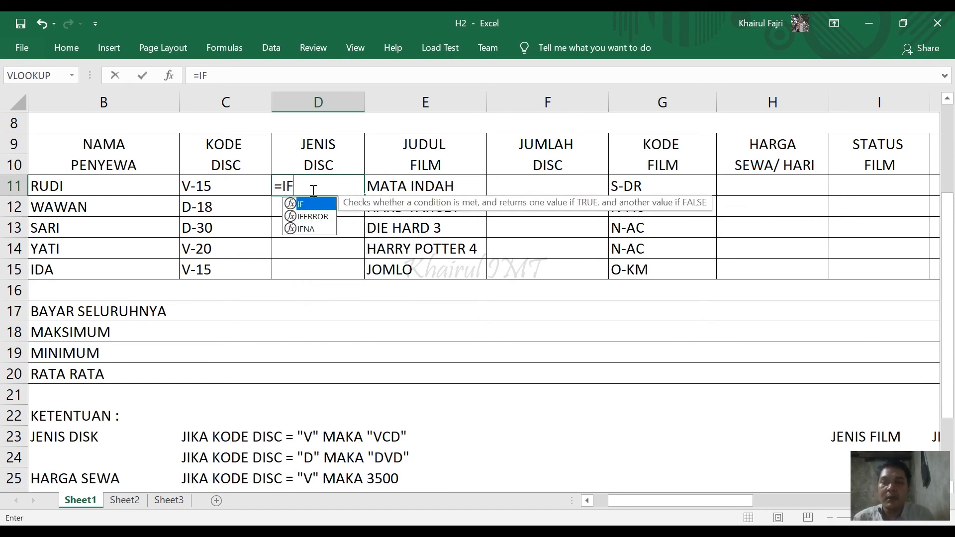
text(()
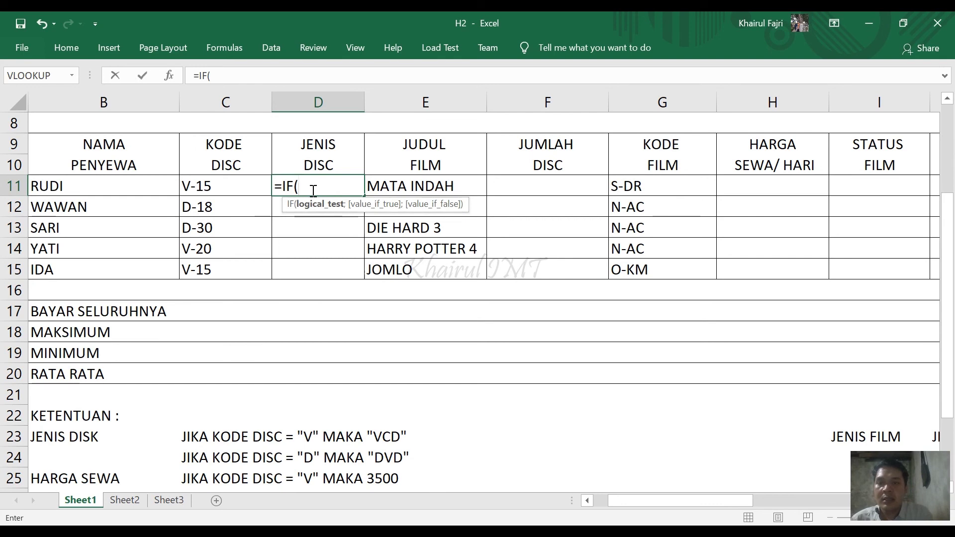
text(LEFT()
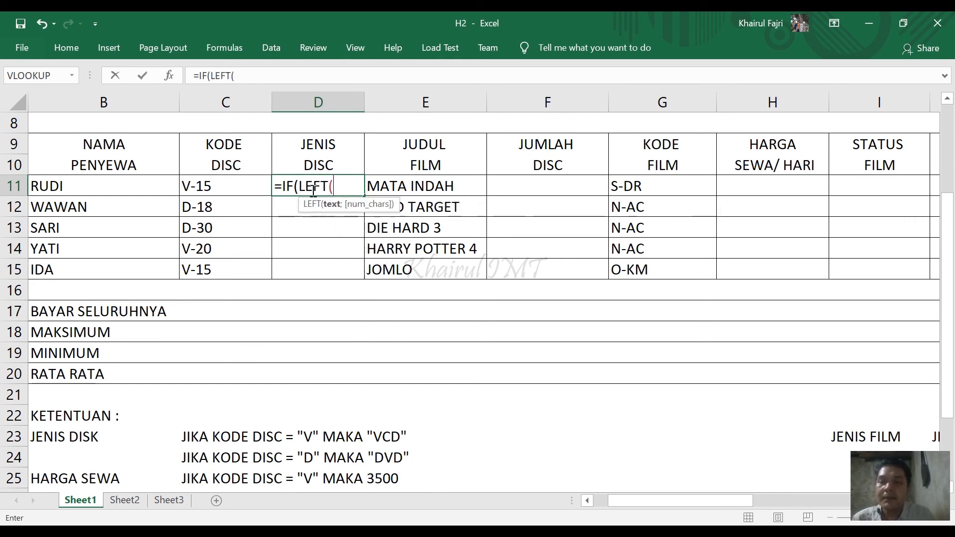
click(232, 188)
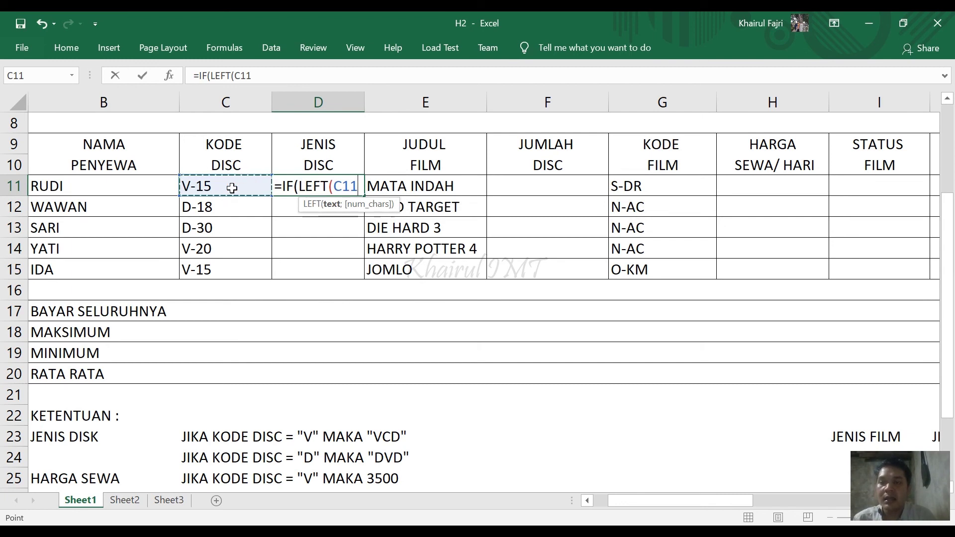
text(;)
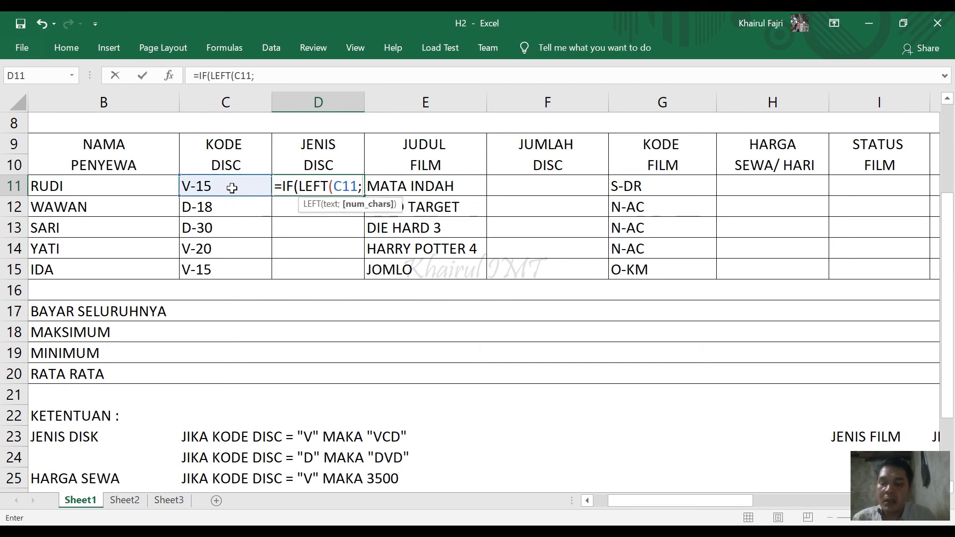
text(1)
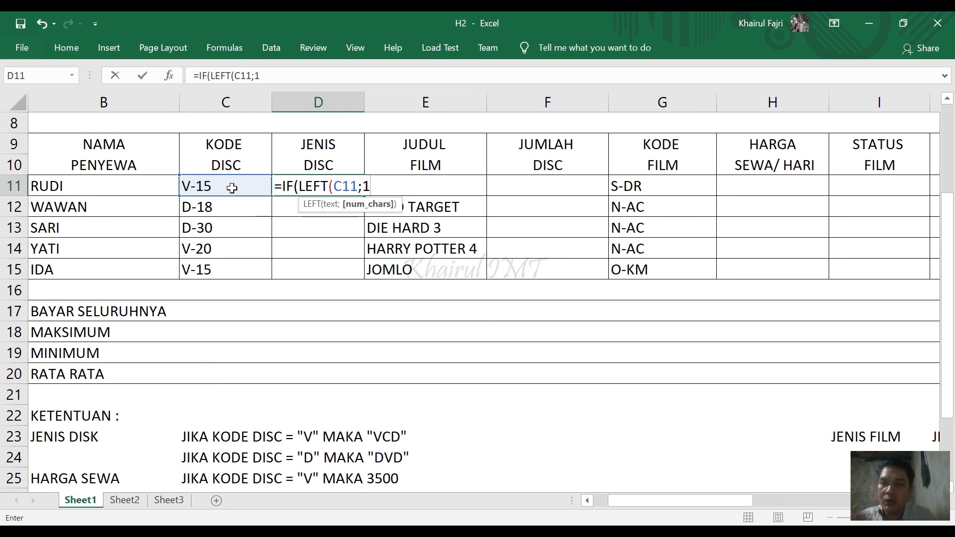
text())
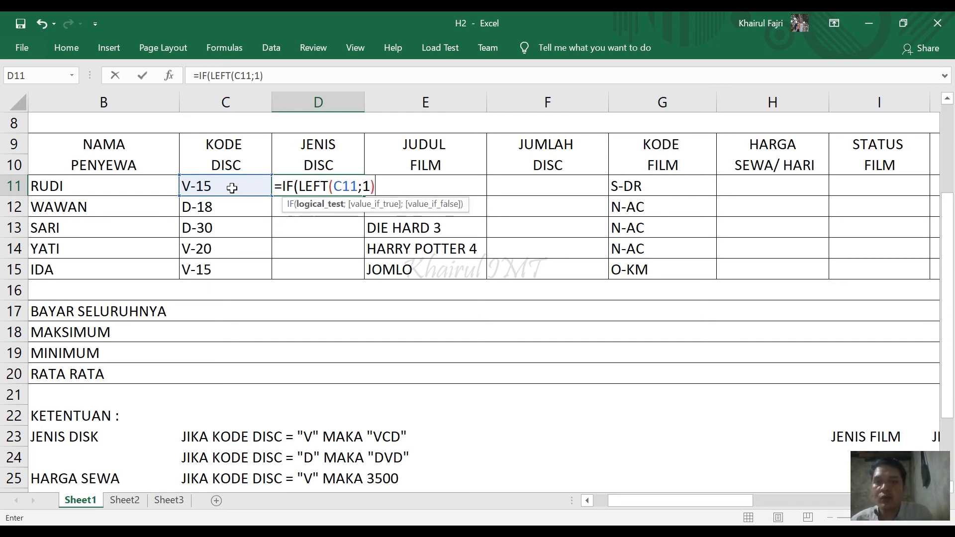
Complete the logical test of the IF formula in D11 by comparing the extracted first character with "V".
text(=)
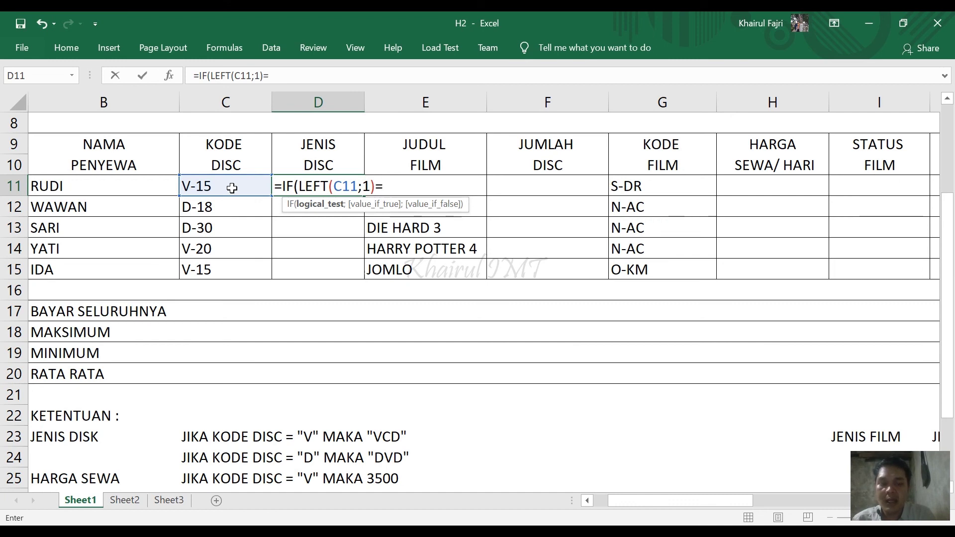
text("v)
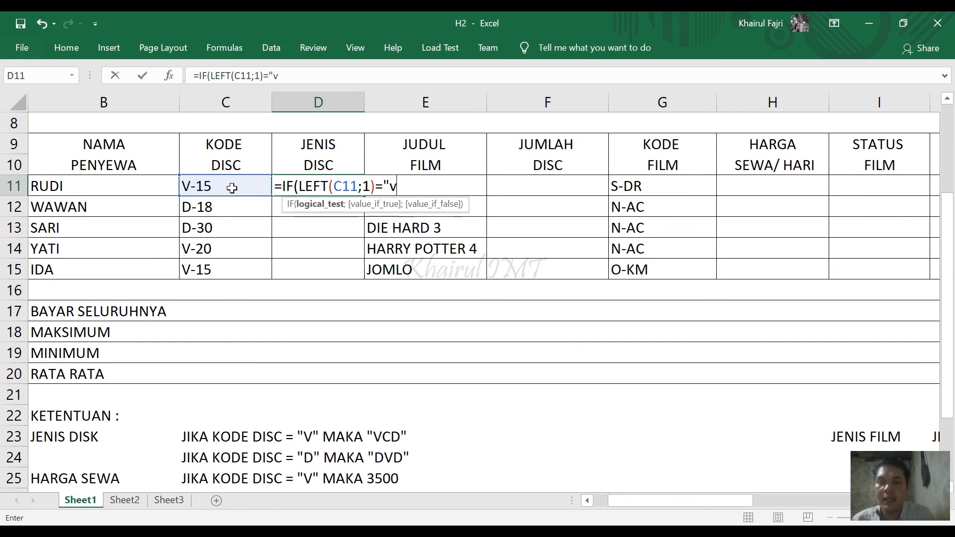
key(BackSpace)
text(V";)
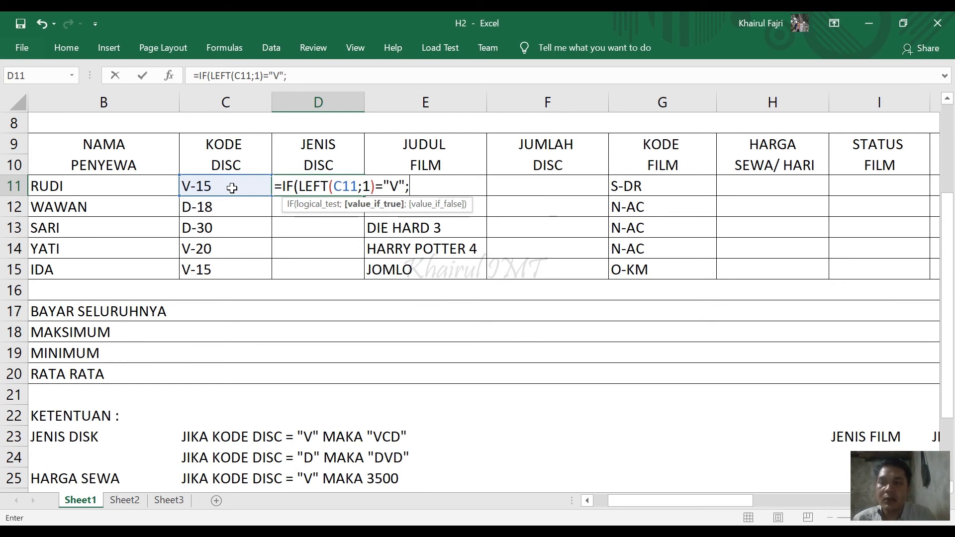
Make the D11 formula return "VCD" if true and "DVD" otherwise, and fill it down to D15.
text(")
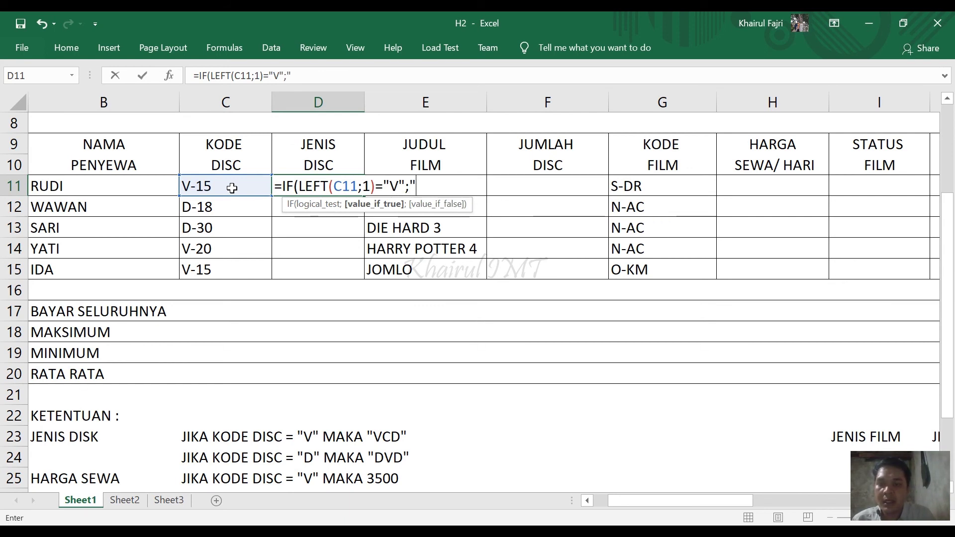
text(VCD)
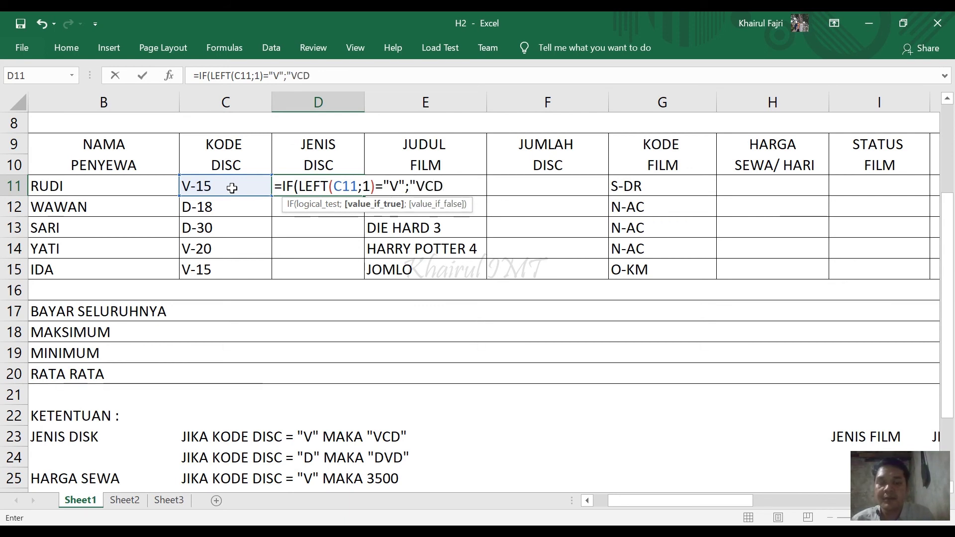
text(")
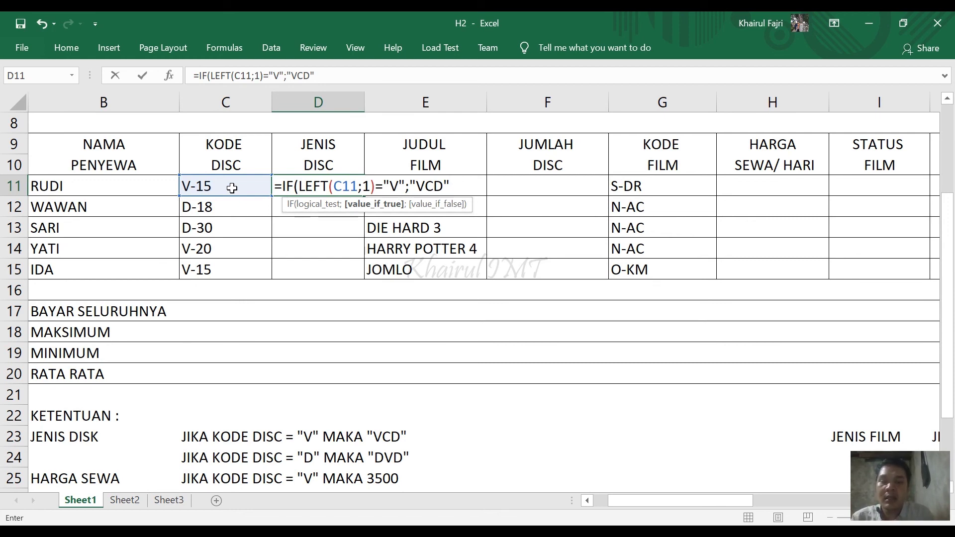
text(;)
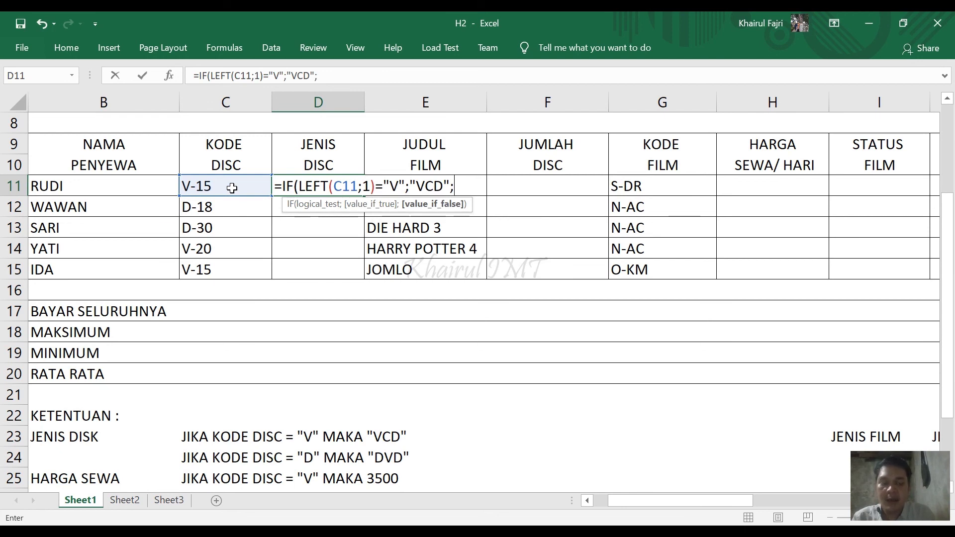
text("DVD)
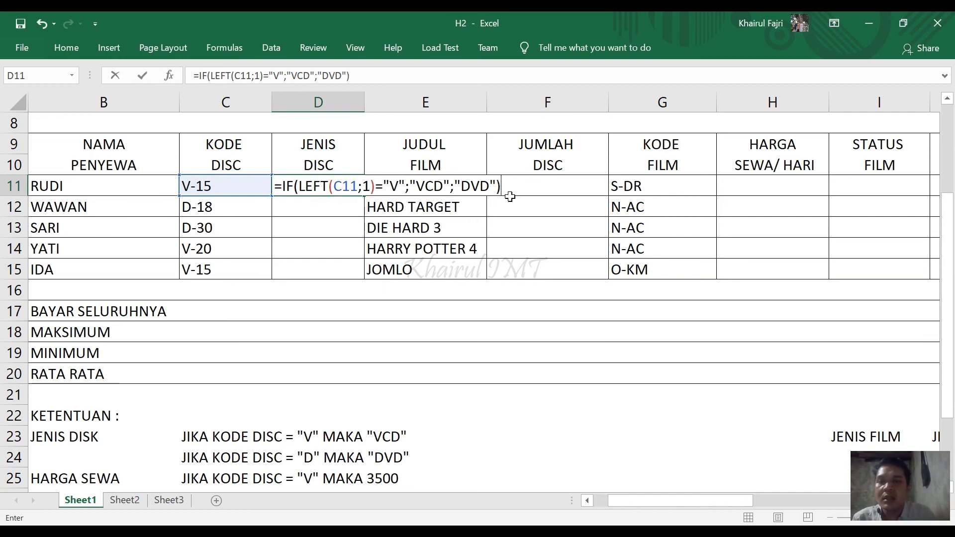
key(Return)
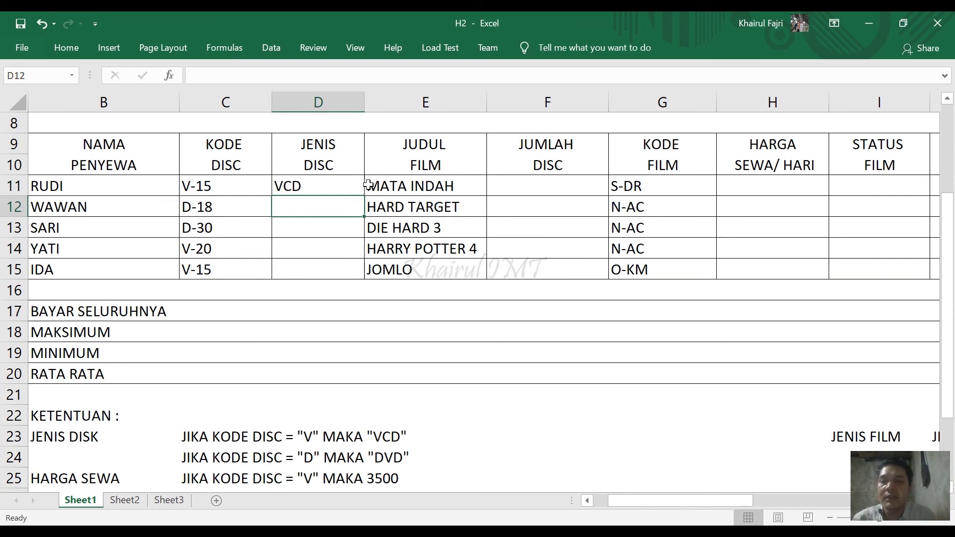
click(349, 185)
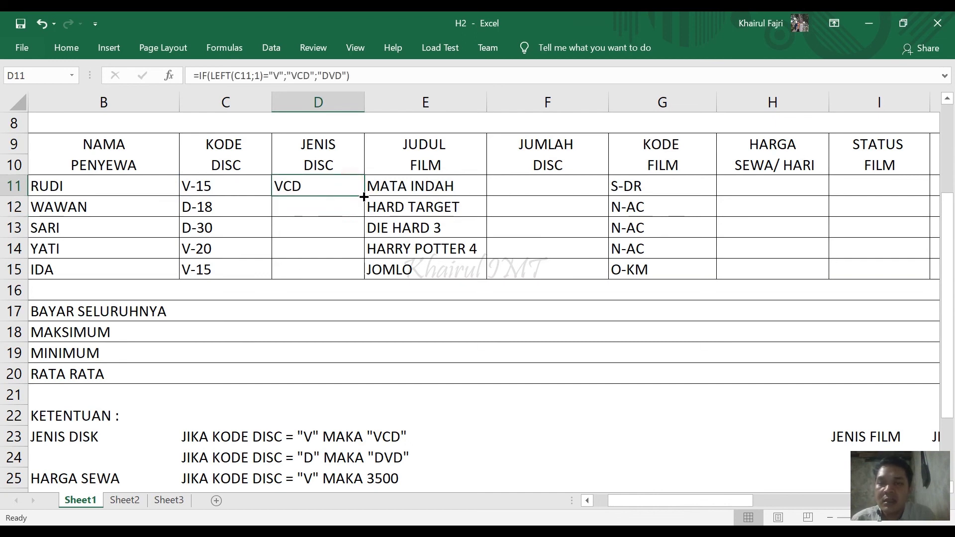
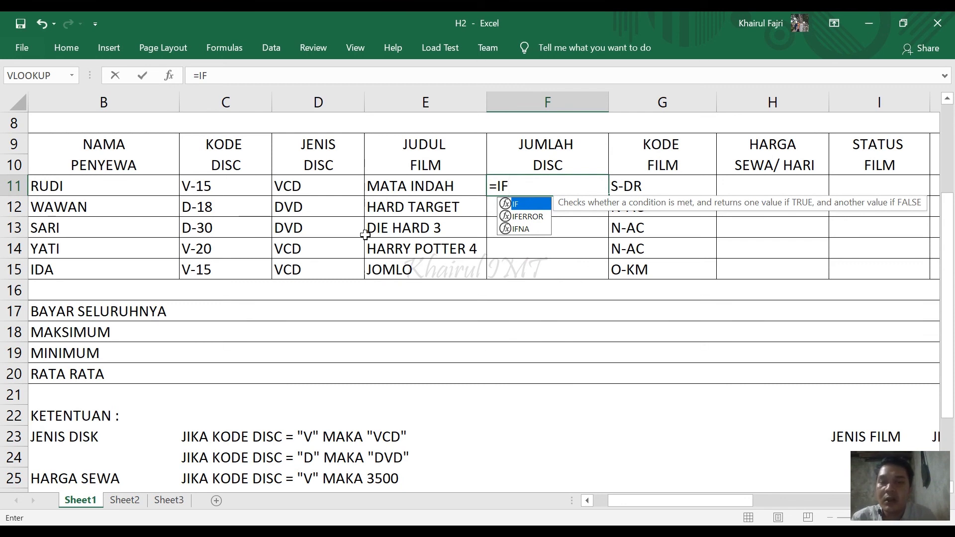
Check the JUMLAH DISC rule in row 30 against the disc codes and clear the unfinished IF formula from F11.
scroll(365, 234, down, 4)
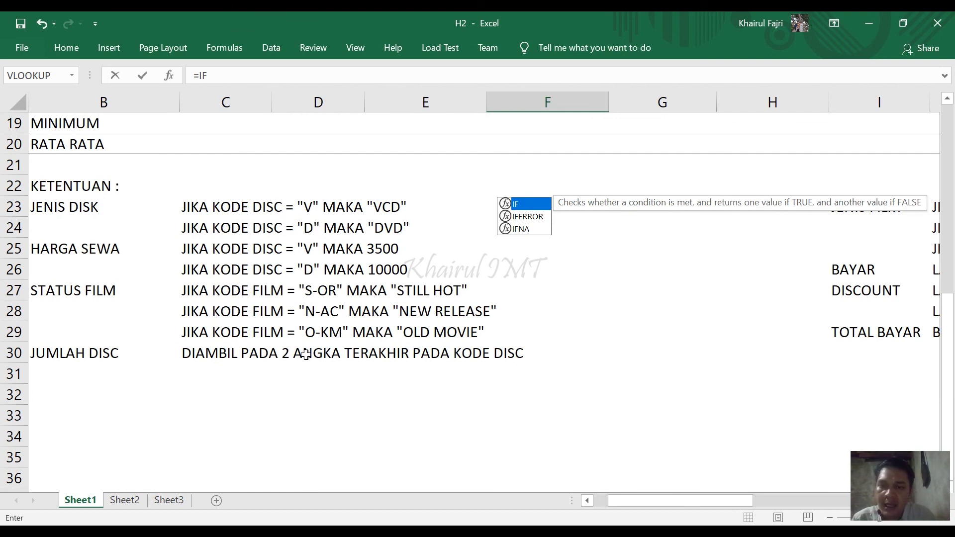
scroll(305, 355, up, 4)
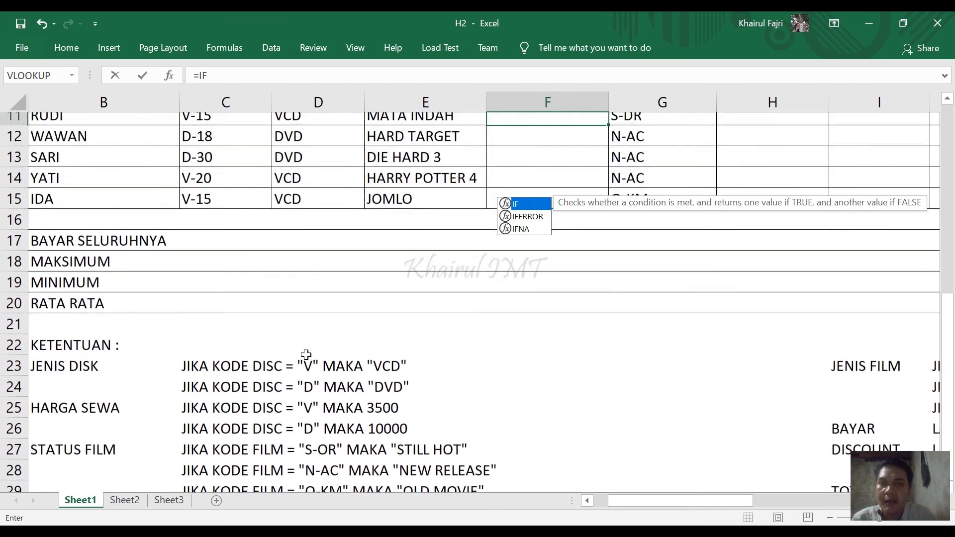
key(BackSpace)
key(BackSpace)
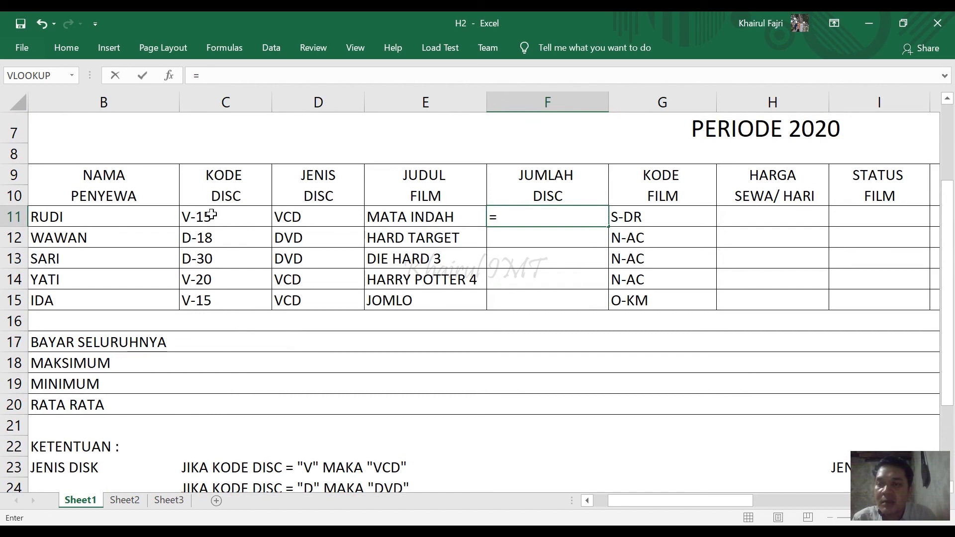
key(BackSpace)
scroll(204, 218, down, 3)
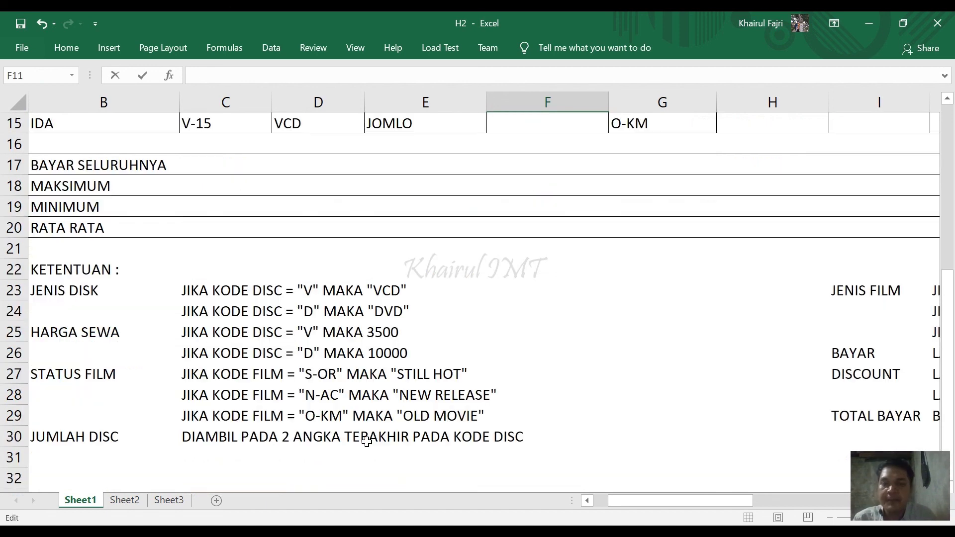
scroll(276, 319, up, 3)
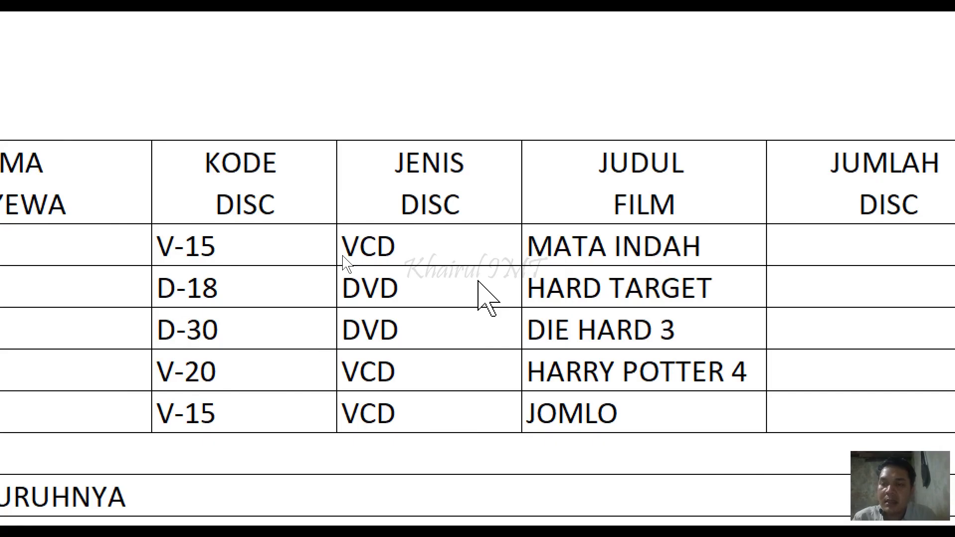
key(alt)
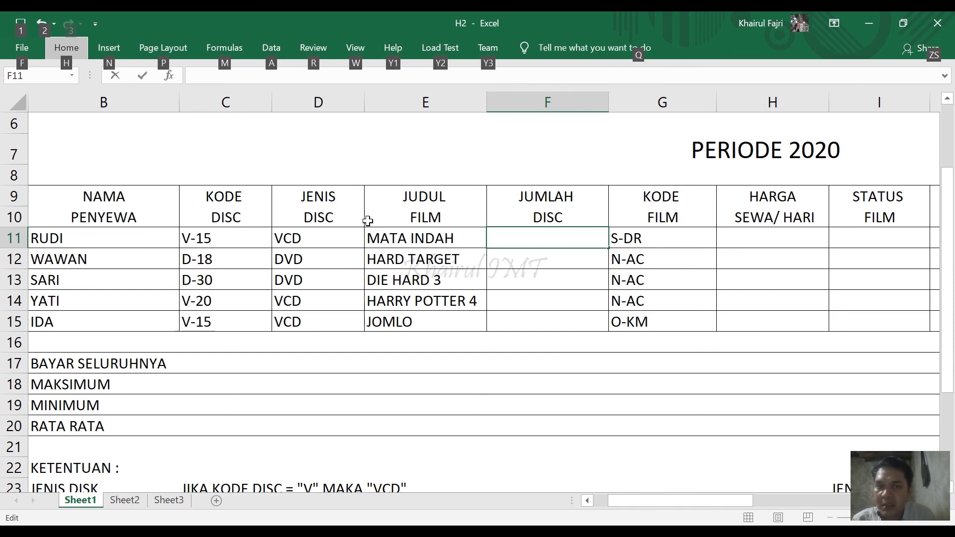
Enter the formula =RIGHT(C11;2) in F11 to extract the disc quantity from the disc code.
click(513, 236)
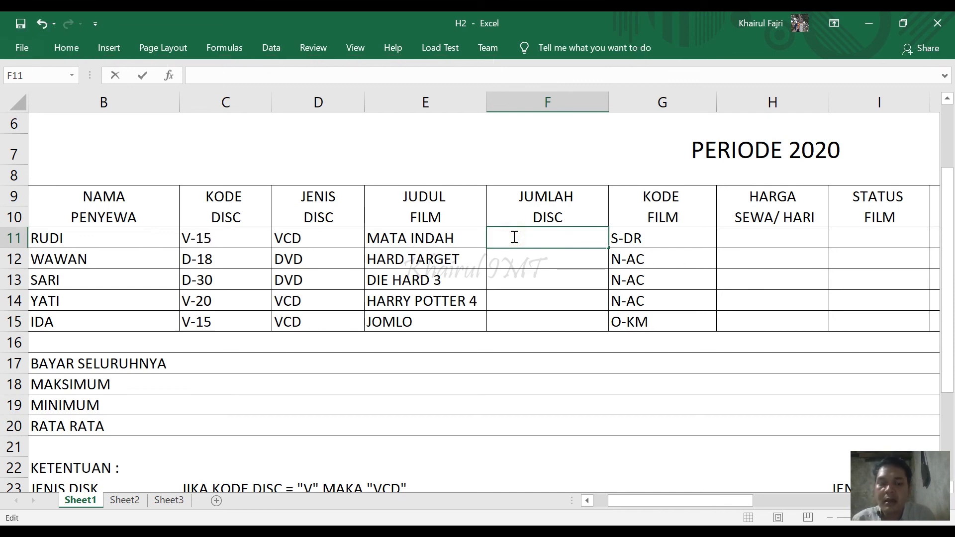
text(=)
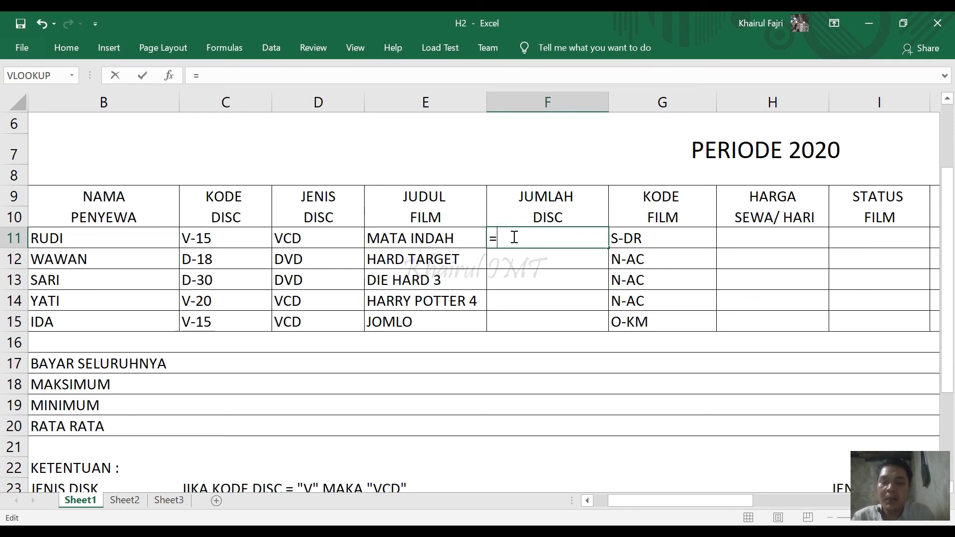
text(RIGHT()
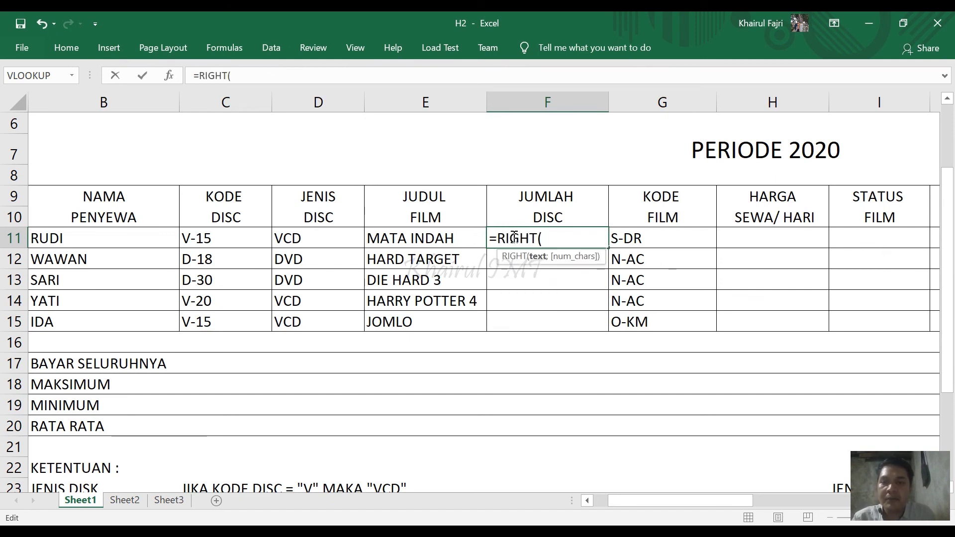
click(246, 240)
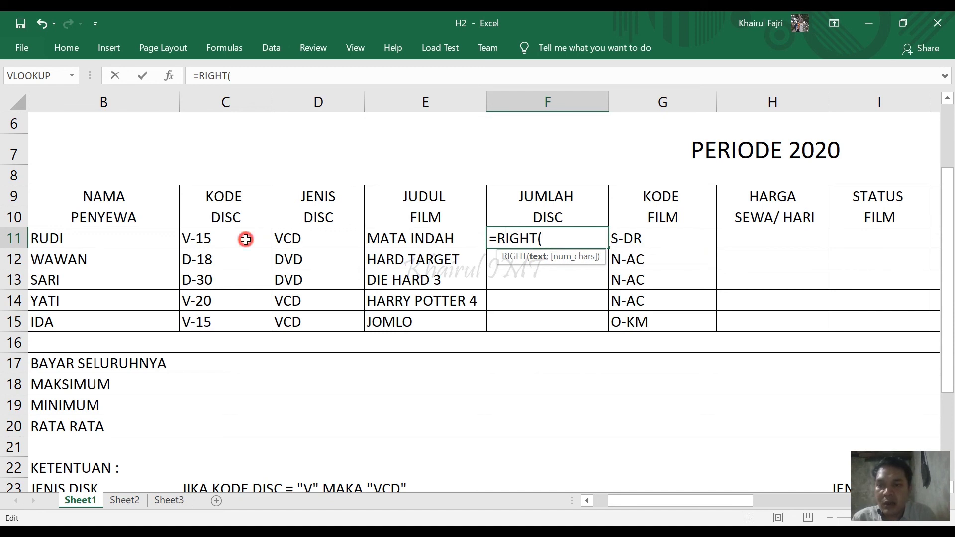
text(;2)
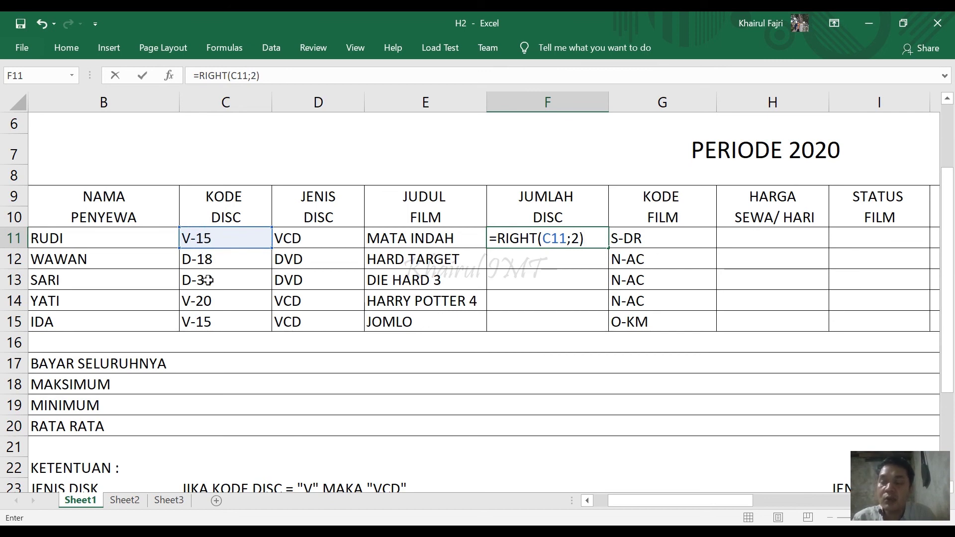
key(Return)
Compare the last two characters of the disc code in C11 with the JUMLAH DISC rule in row 30.
double_click(224, 239)
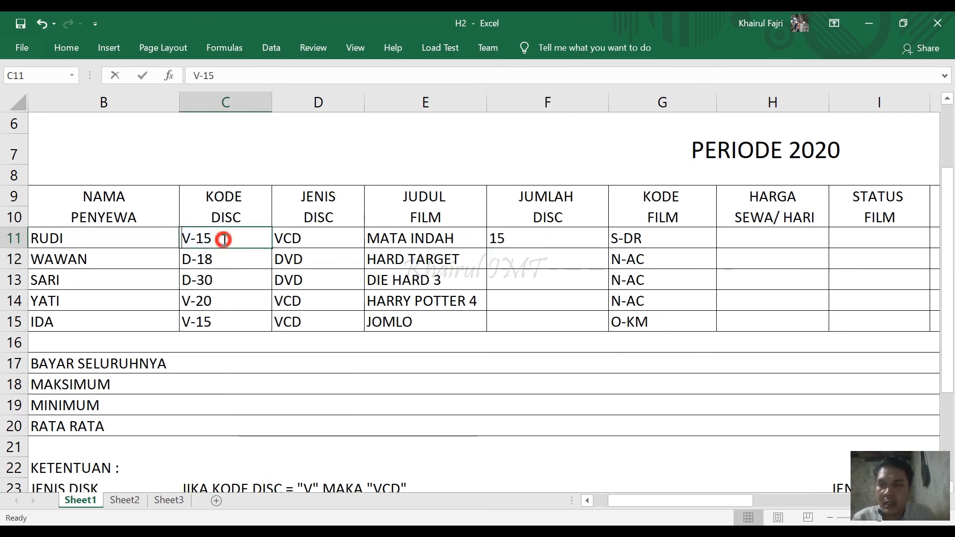
key(shift+Left)
key(shift+Left)
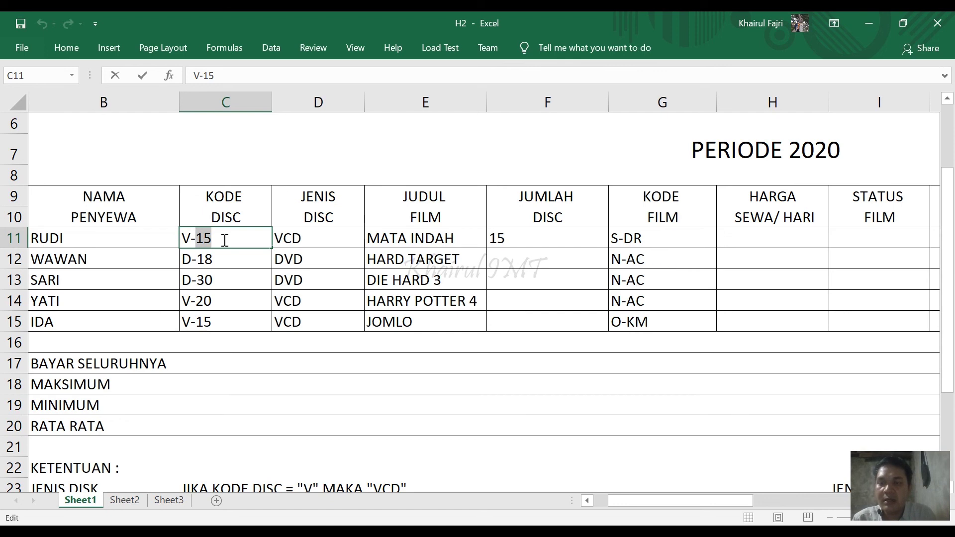
scroll(224, 240, down, 3)
scroll(224, 240, down, 2)
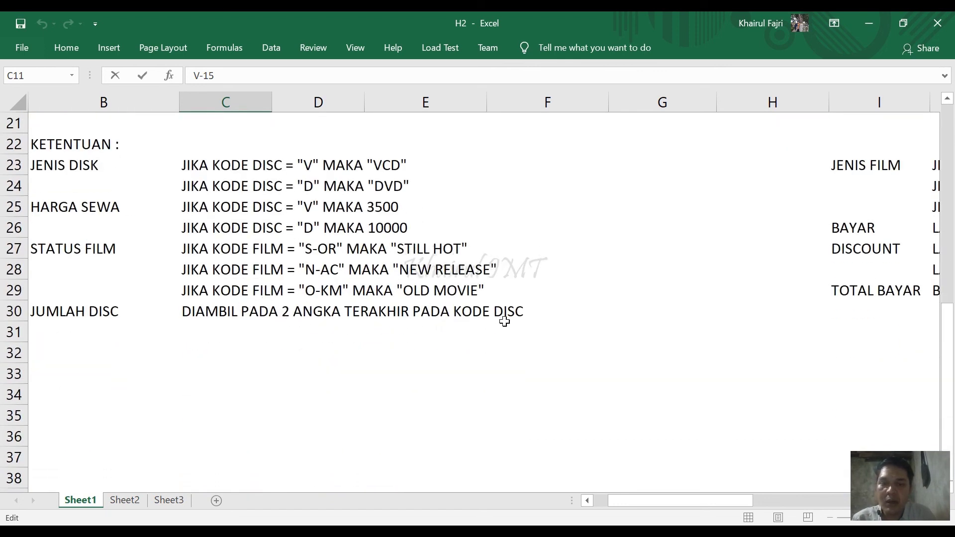
scroll(405, 310, up, 4)
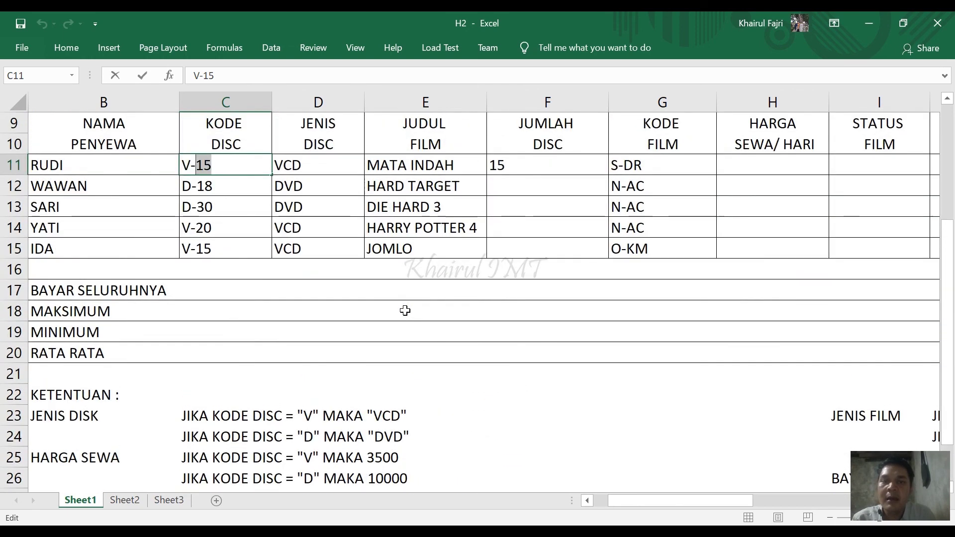
Fill the JUMLAH DISC formula from F11 down to F15.
click(565, 169)
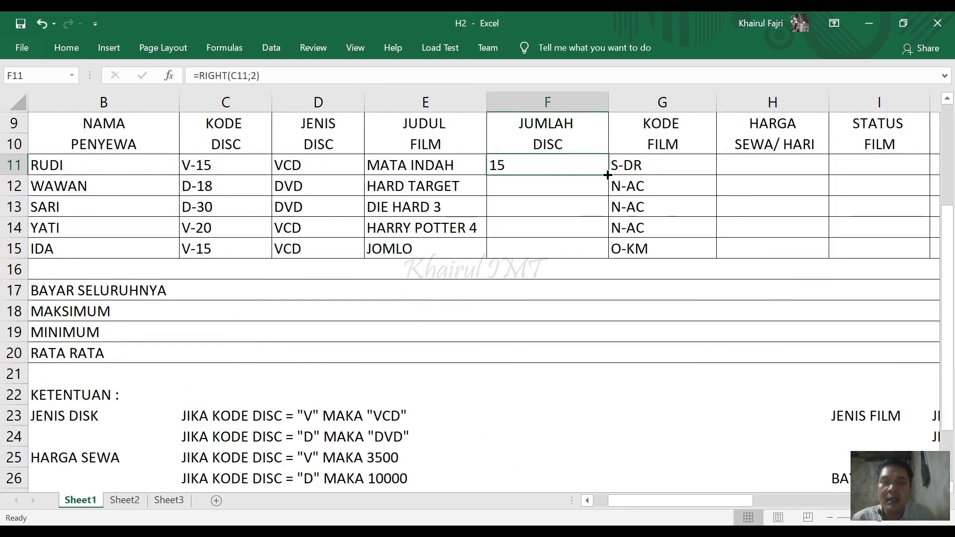
drag(607, 175, 604, 260)
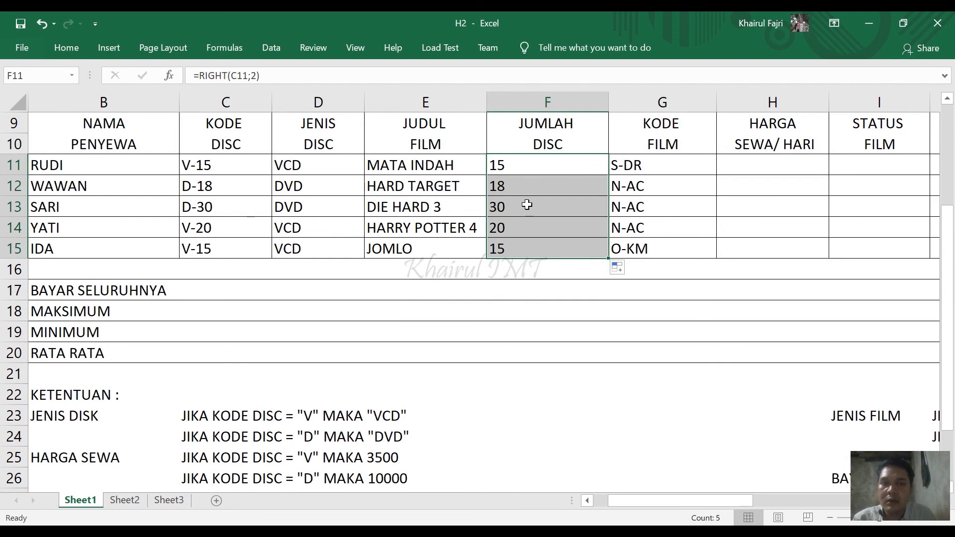
scroll(658, 210, up, 1)
scroll(658, 210, down, 1)
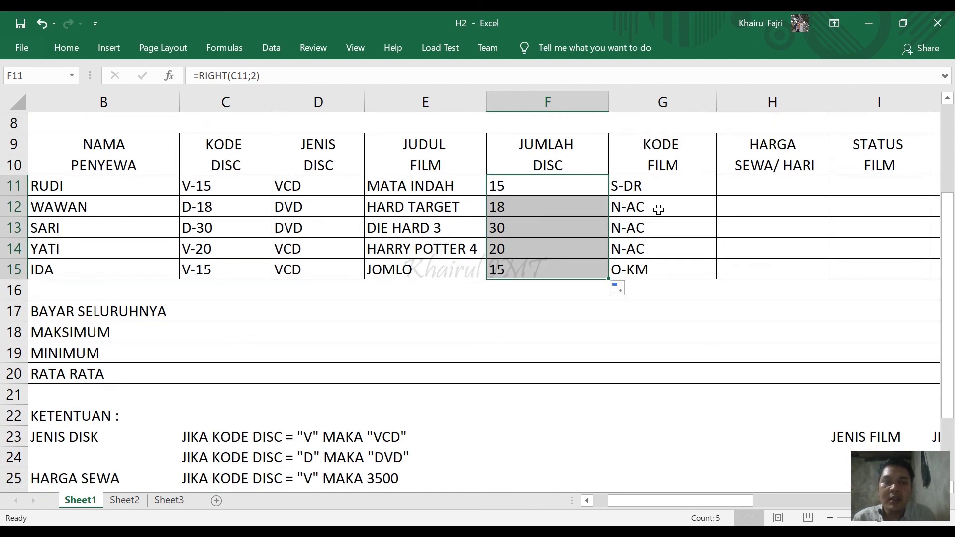
Select H11 in the HARGA SEWA/ HARI column and examine the HARGA SEWA rules for disc codes "V" and "D".
scroll(658, 210, right, 3)
scroll(658, 210, right, 4)
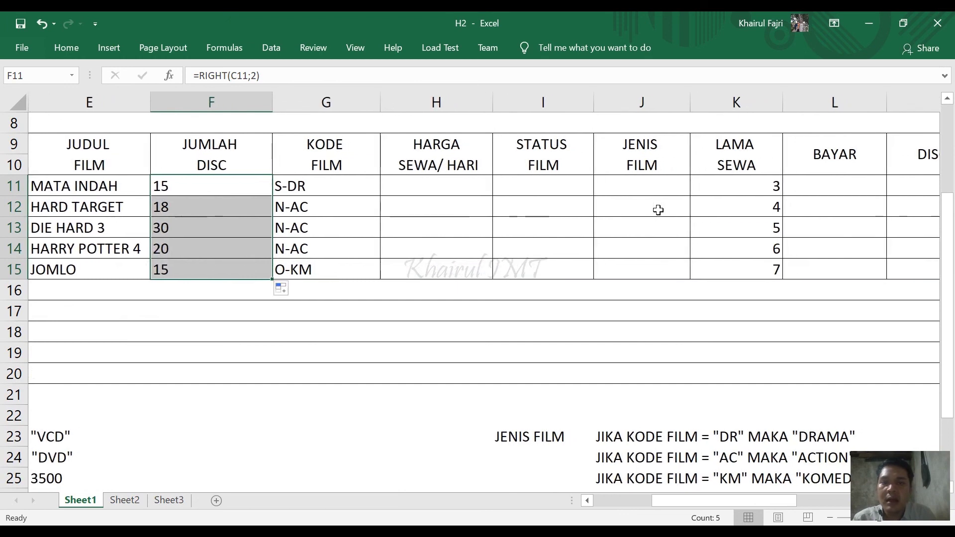
click(462, 190)
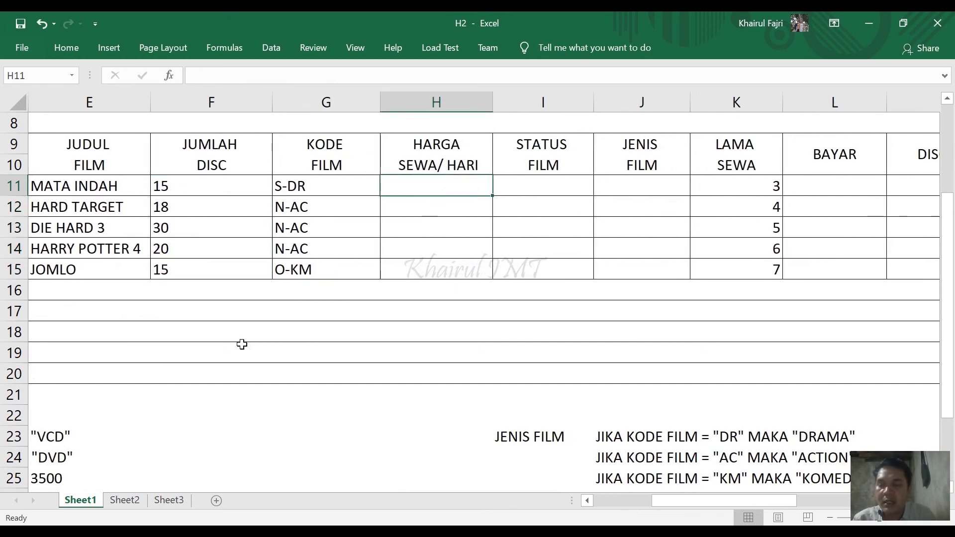
scroll(241, 342, down, 4)
scroll(242, 342, left, 2)
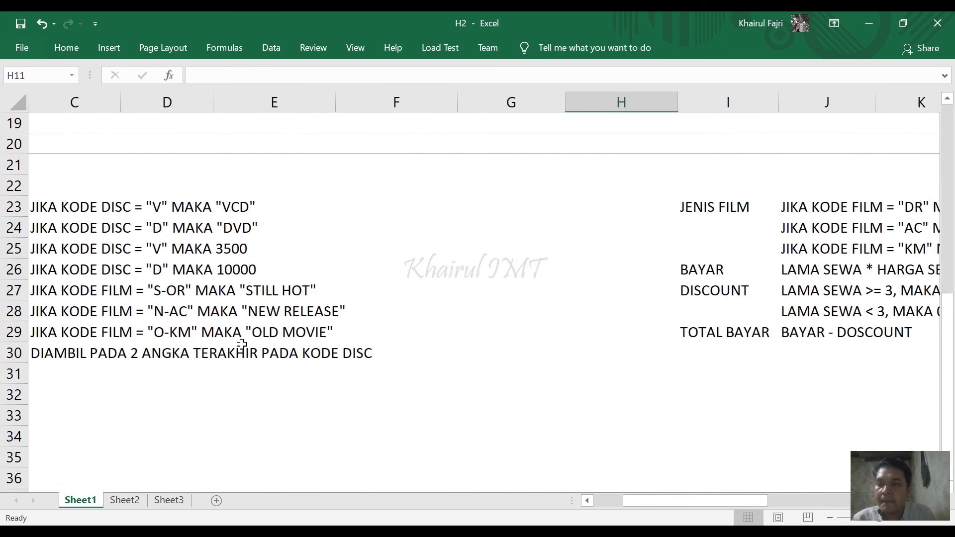
scroll(241, 344, left, 2)
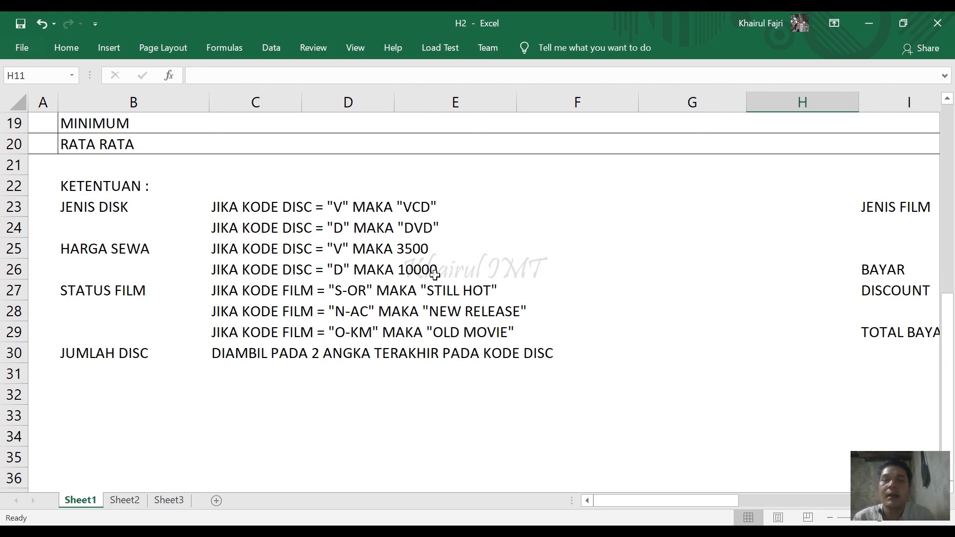
scroll(435, 275, up, 3)
scroll(435, 275, right, 1)
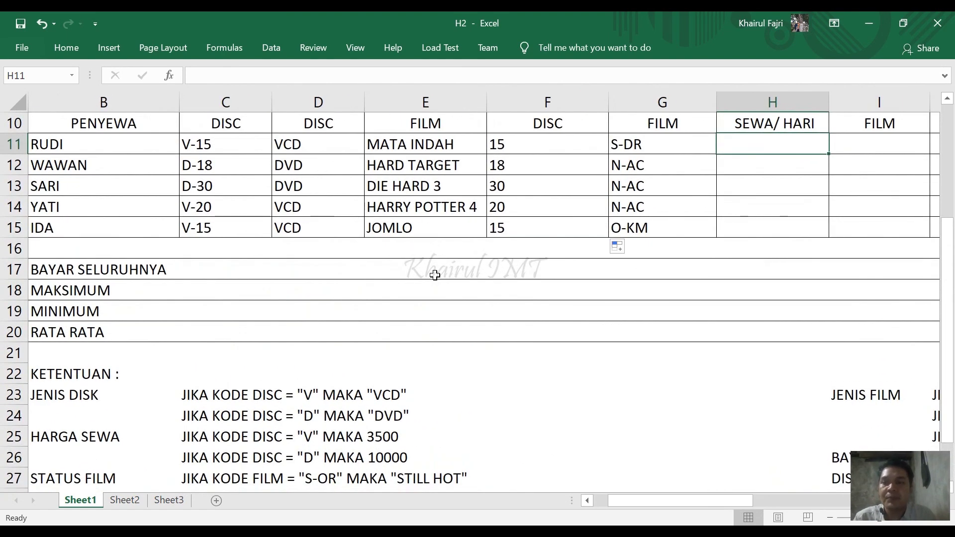
scroll(434, 275, down, 2)
scroll(435, 275, up, 2)
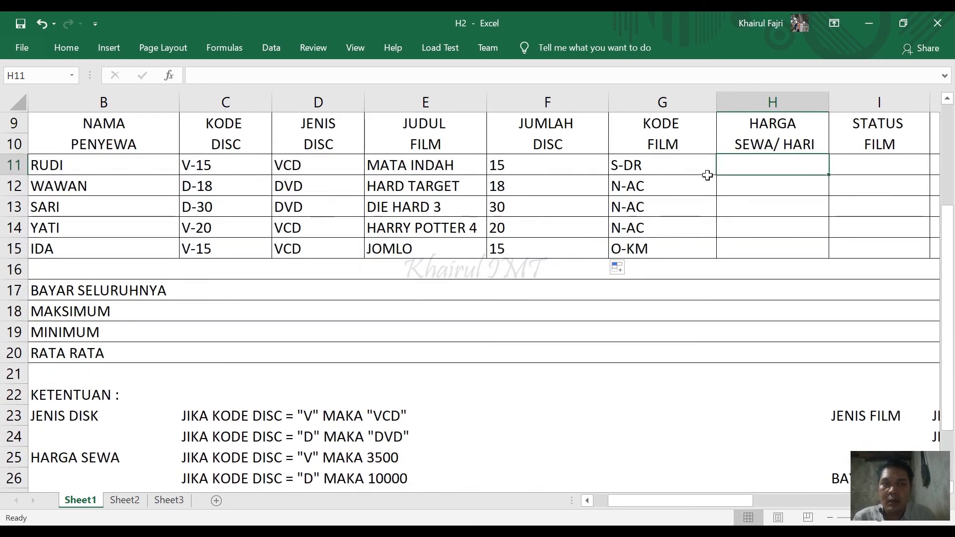
Enter the formula =IF(LEFT(C11)="V";3500;10000) in H11 to set the daily rental price from the disc code.
click(736, 171)
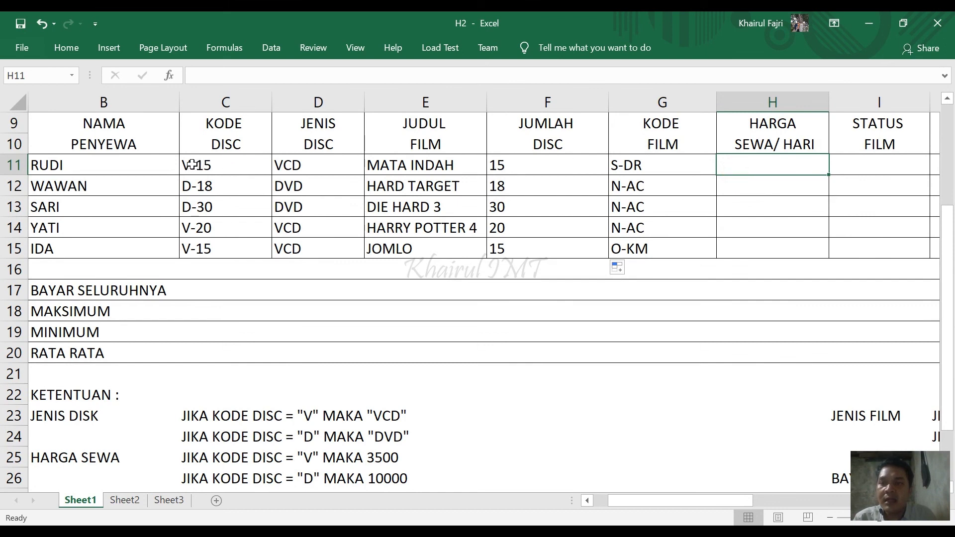
scroll(196, 164, up, 1)
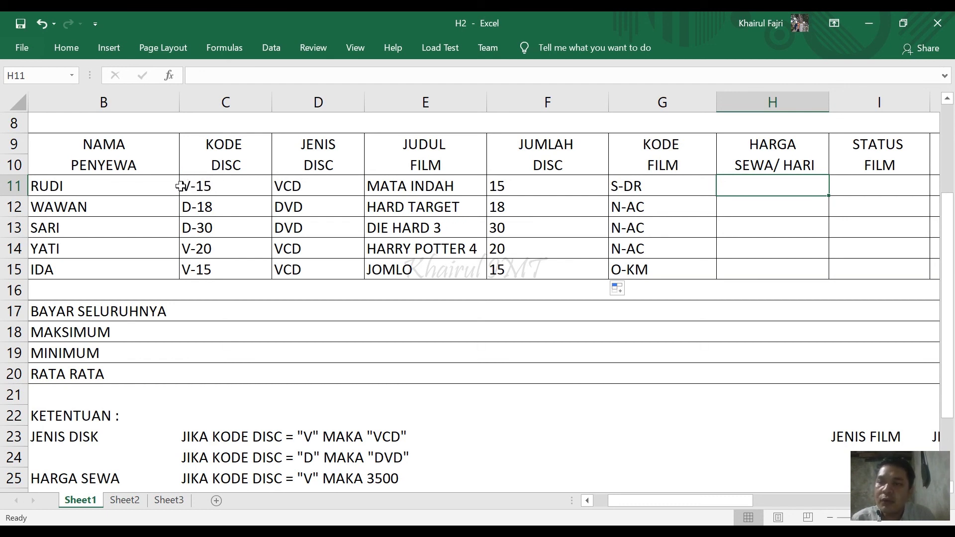
scroll(214, 210, down, 2)
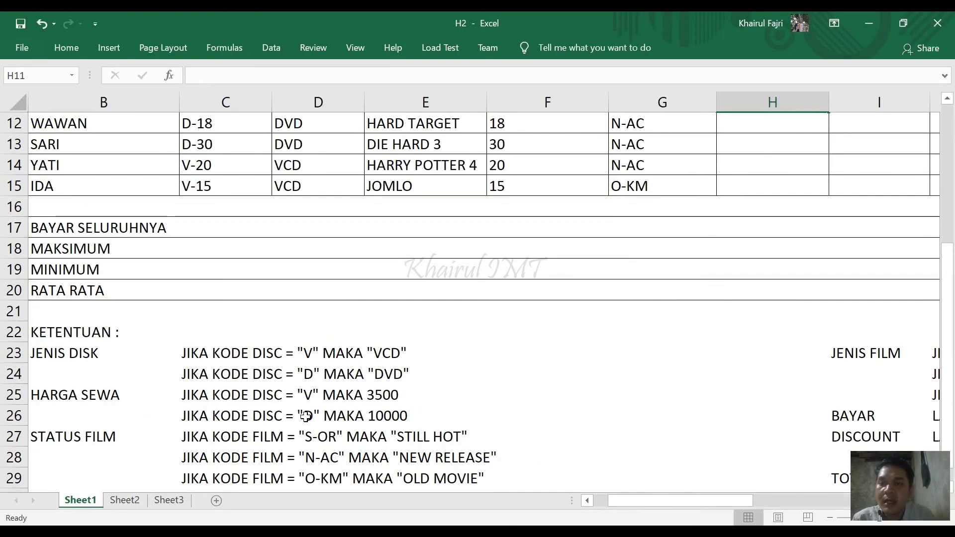
scroll(306, 417, up, 1)
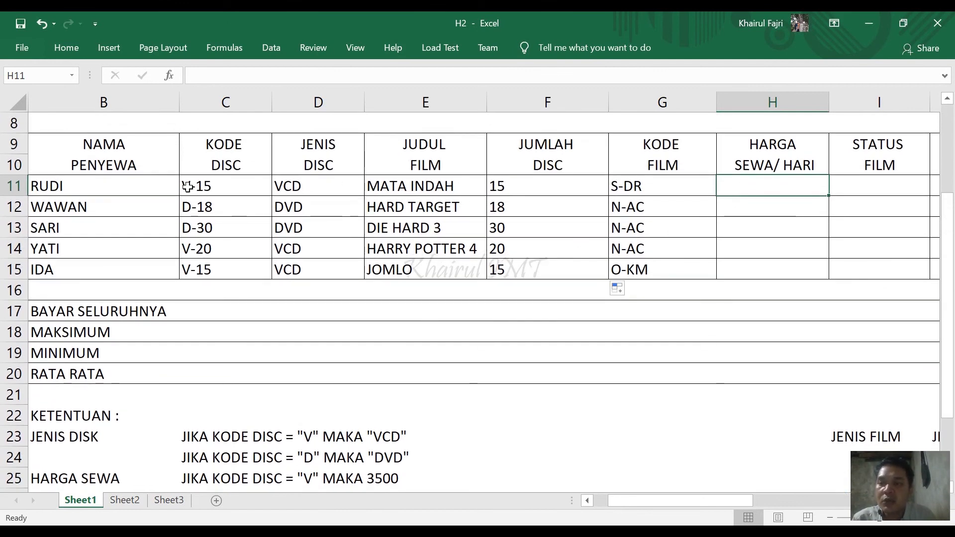
click(731, 184)
text(=)
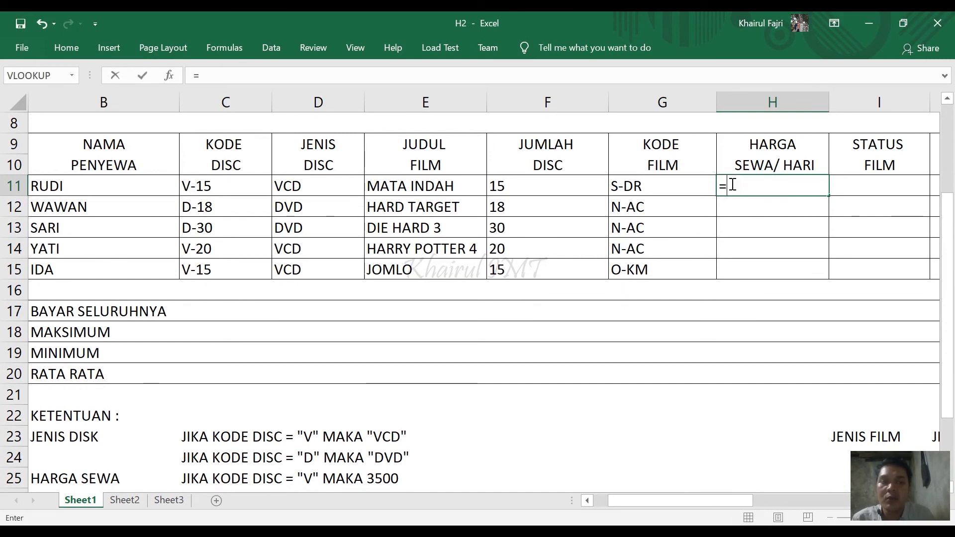
text(IF)
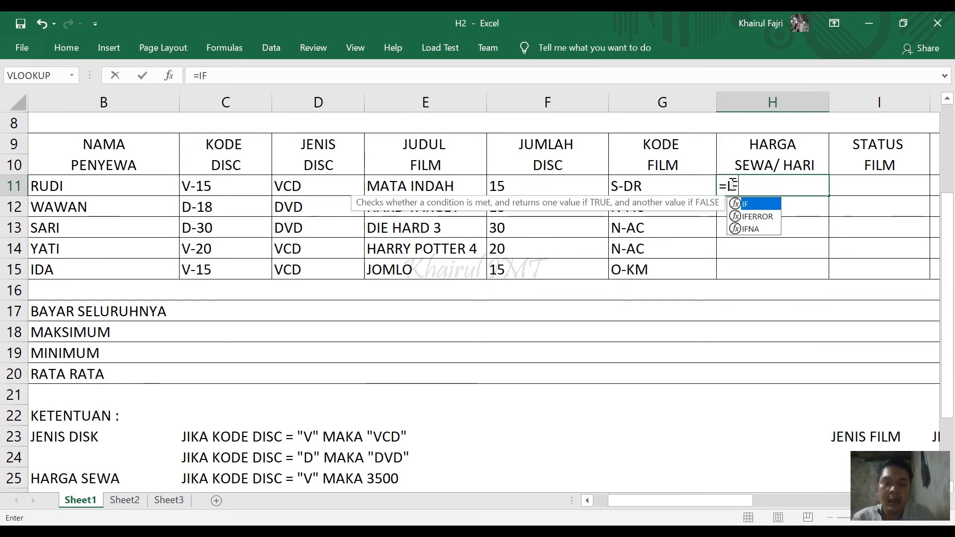
text((LEFT()
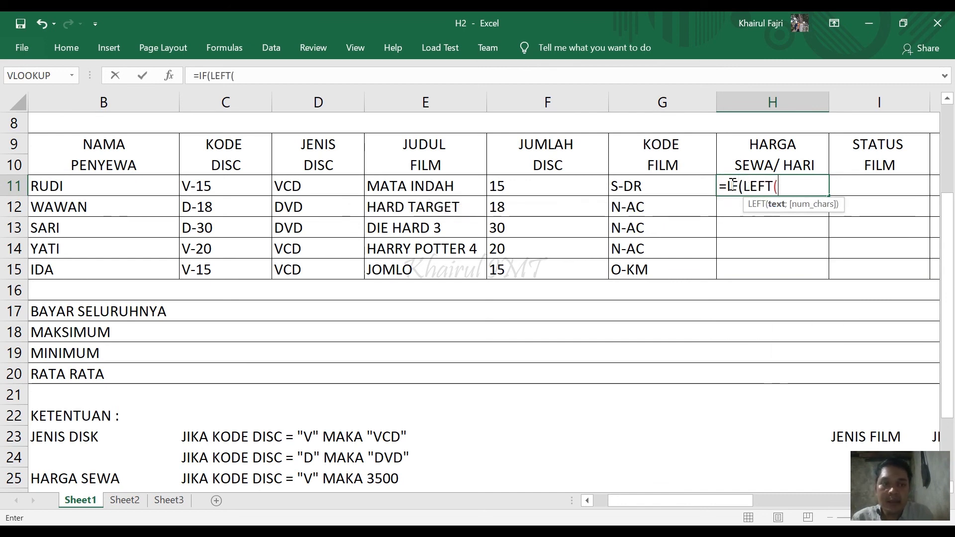
click(223, 190)
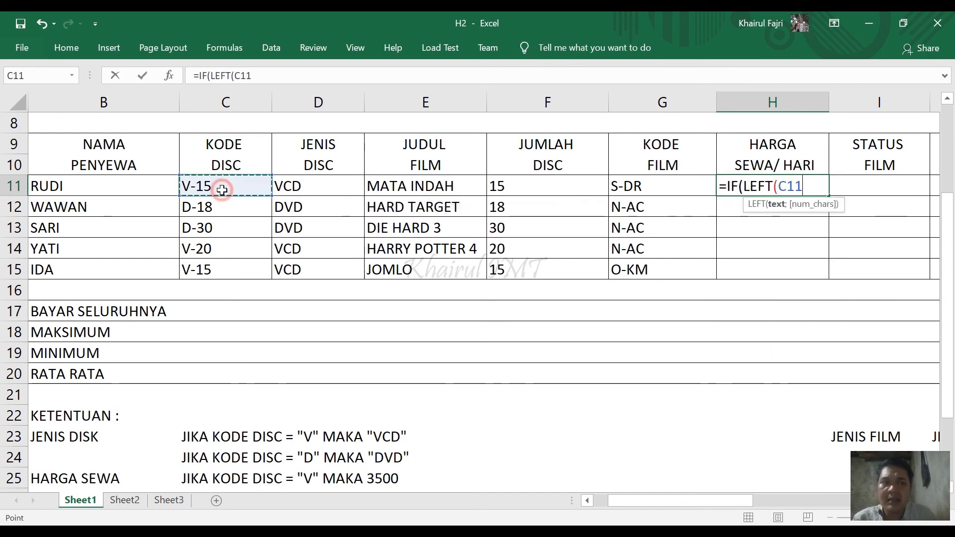
text()=)
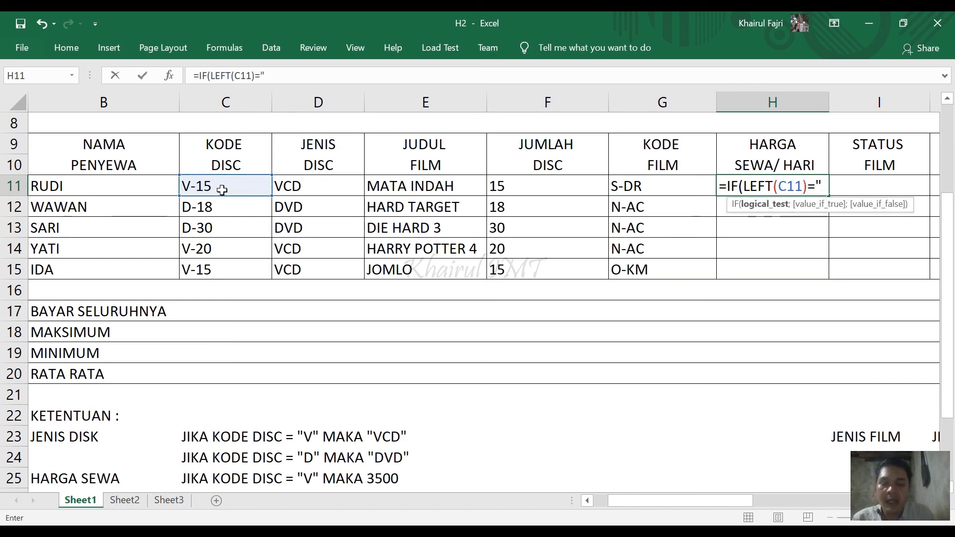
text(")
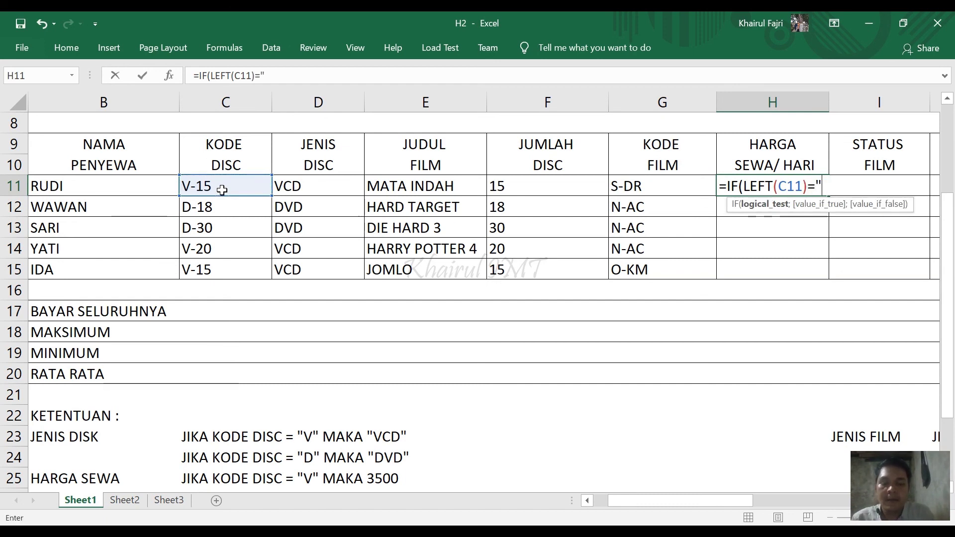
text(V";)
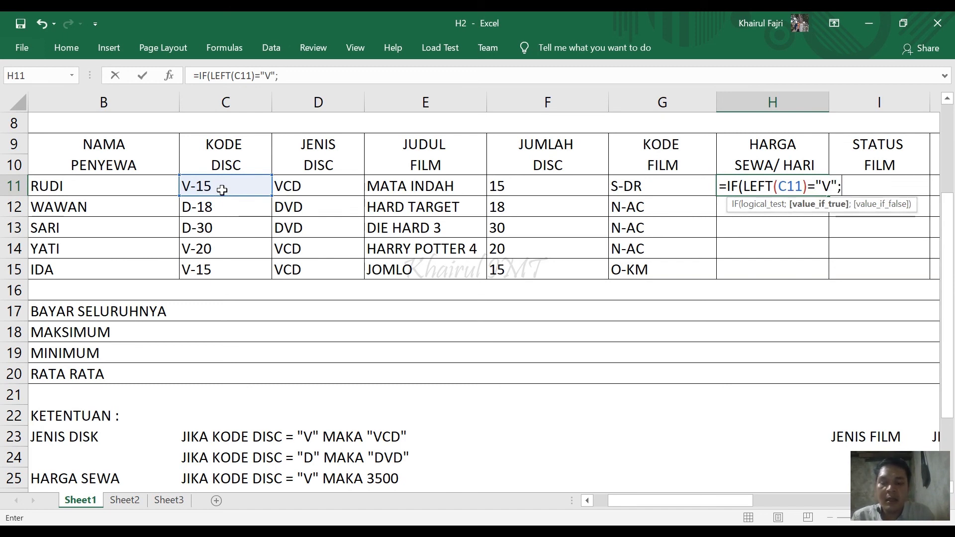
text(3500)
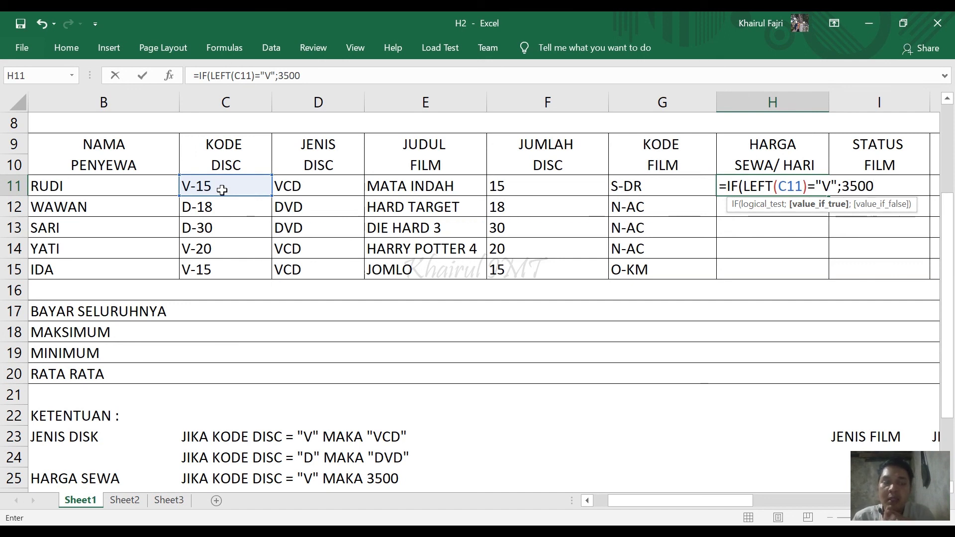
text(;10)
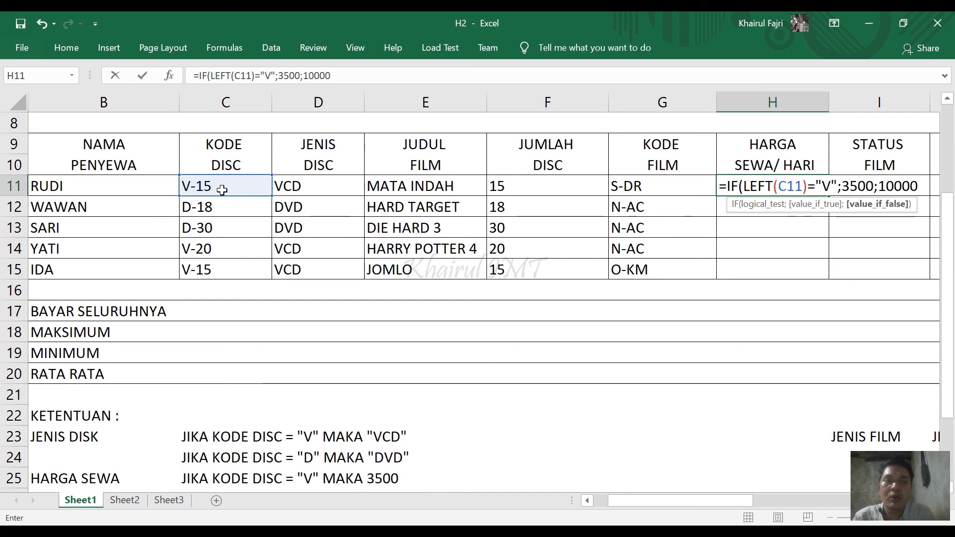
text(000))
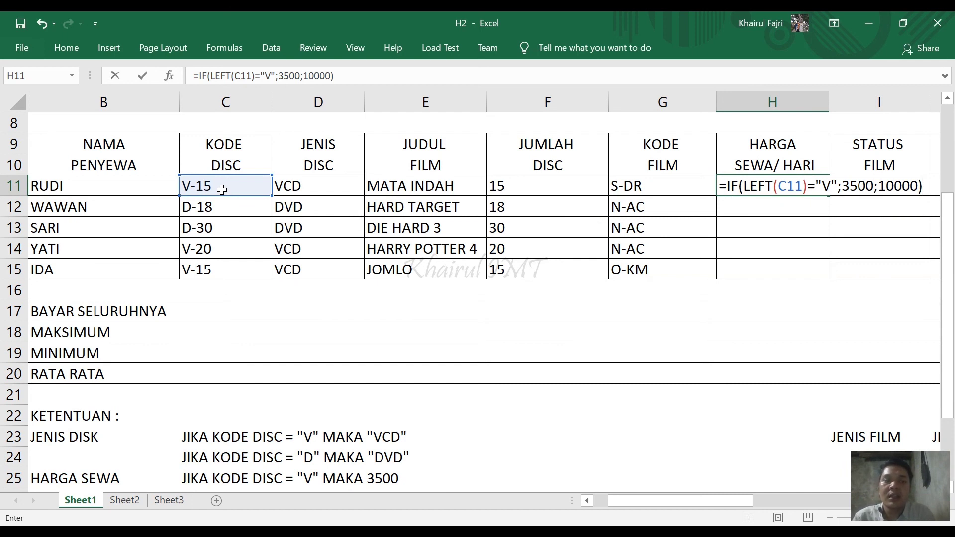
key(Return)
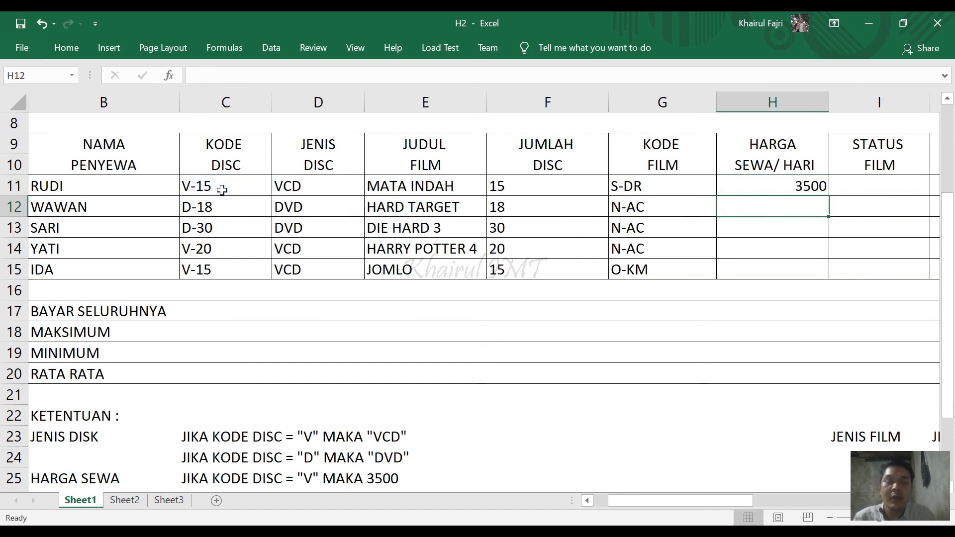
Add the character count 1 to LEFT in H11, giving =IF(LEFT(C11;1)="V";3500;10000), and fill the formula down to H15.
click(801, 185)
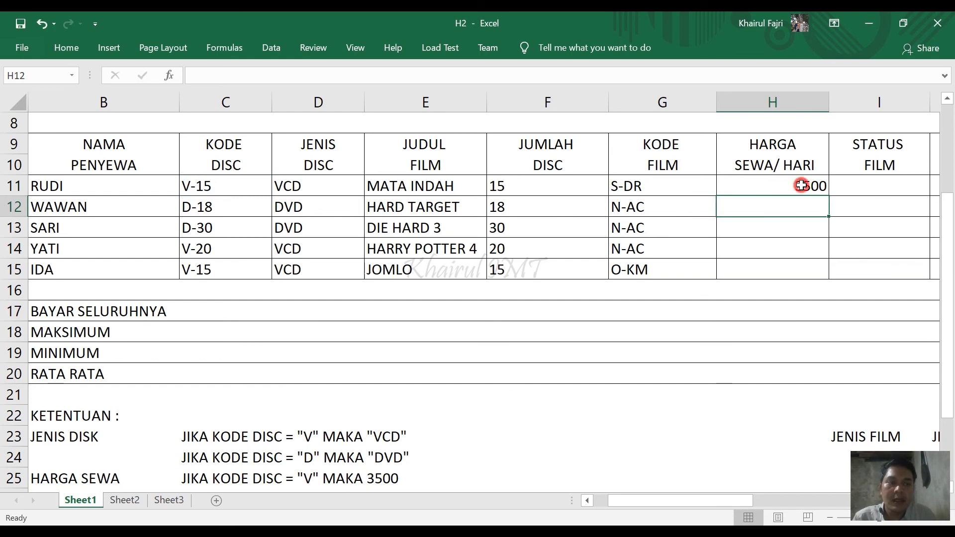
double_click(802, 186)
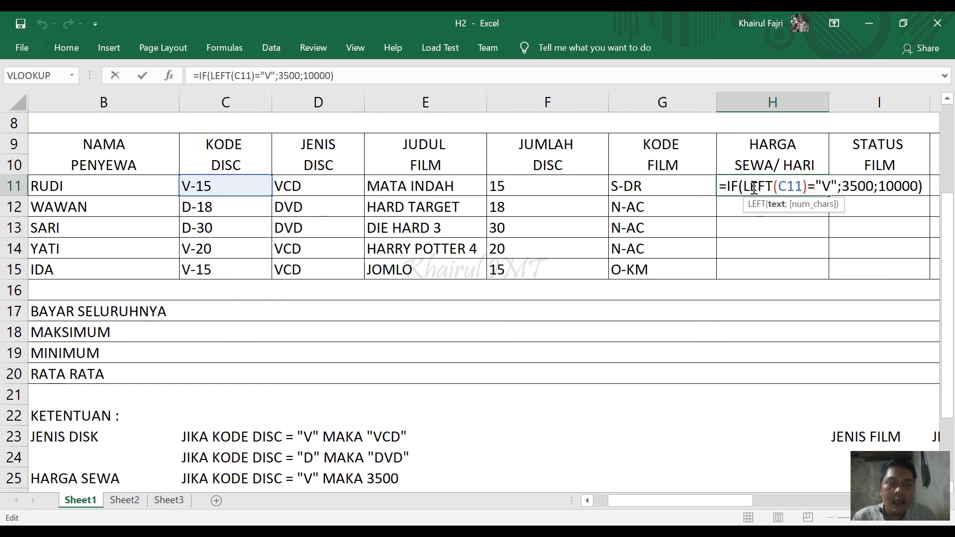
key(super+plus)
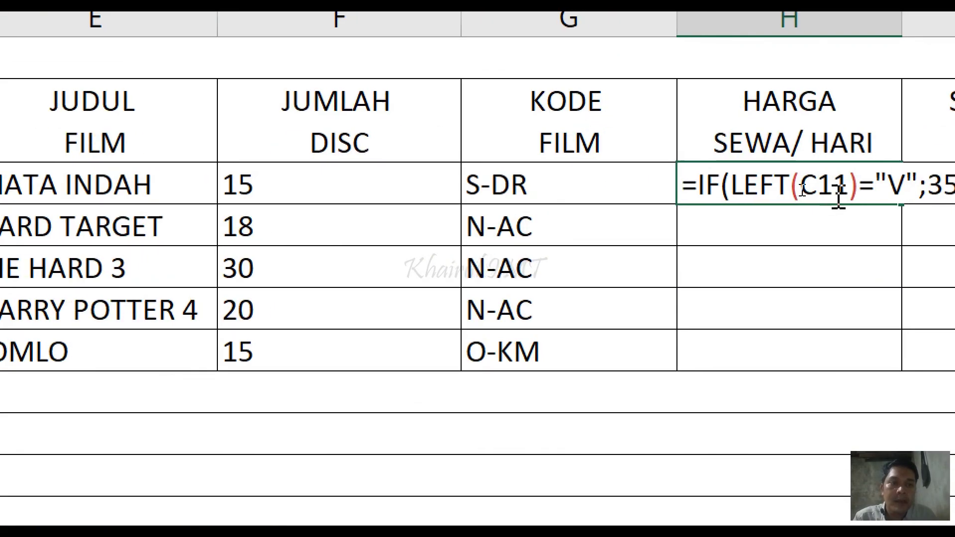
click(802, 190)
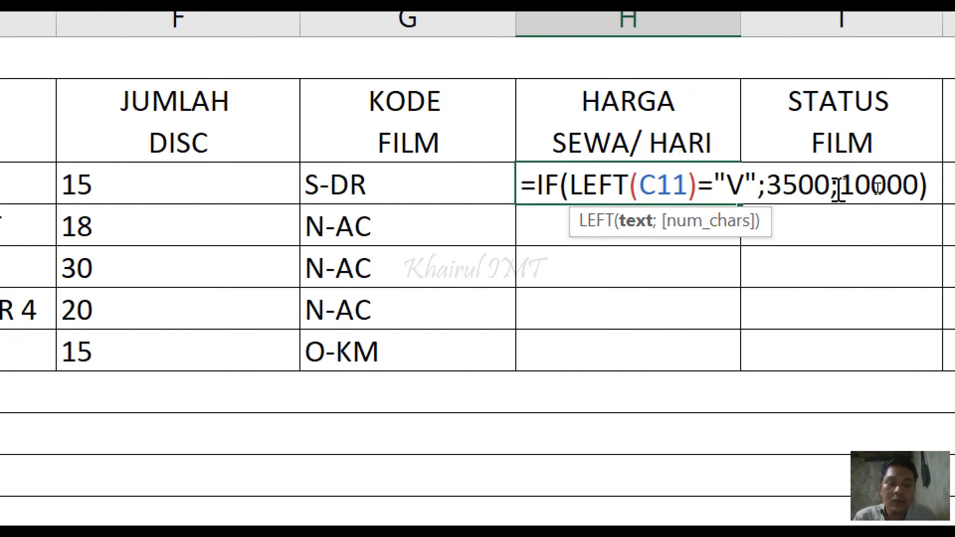
text(;1)
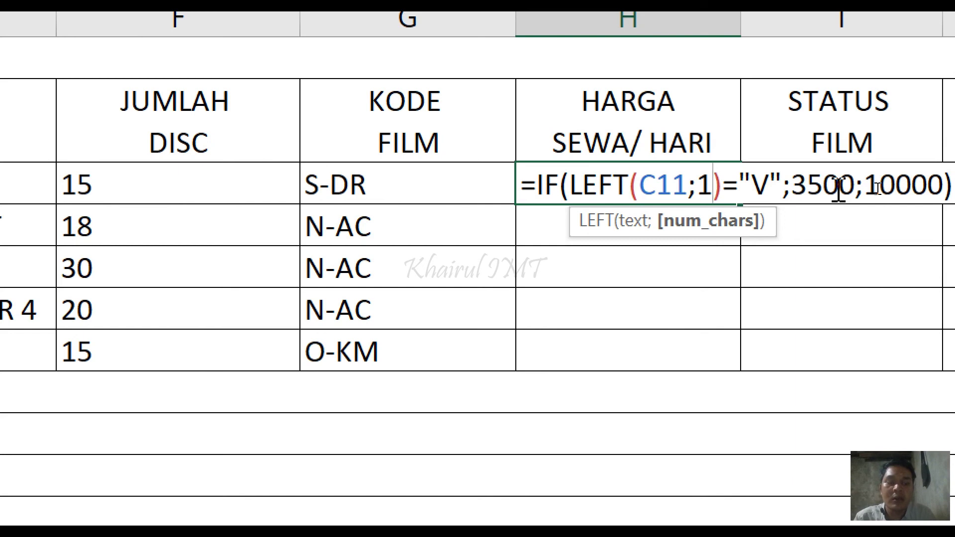
key(Return)
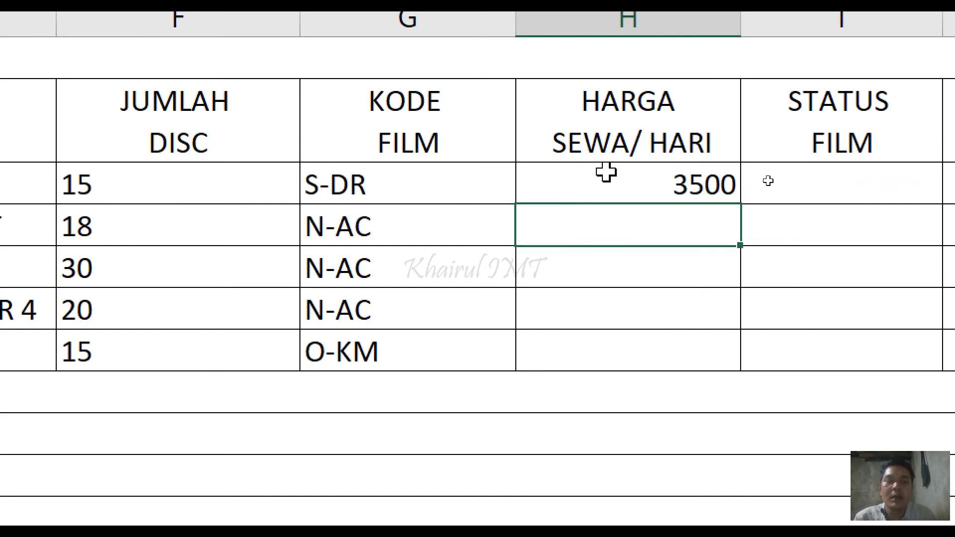
click(673, 187)
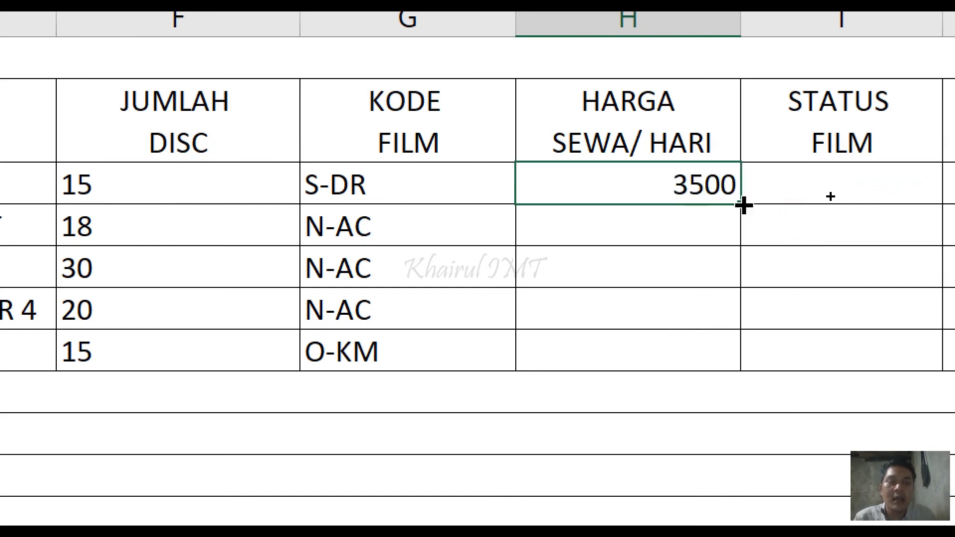
drag(740, 204, 729, 388)
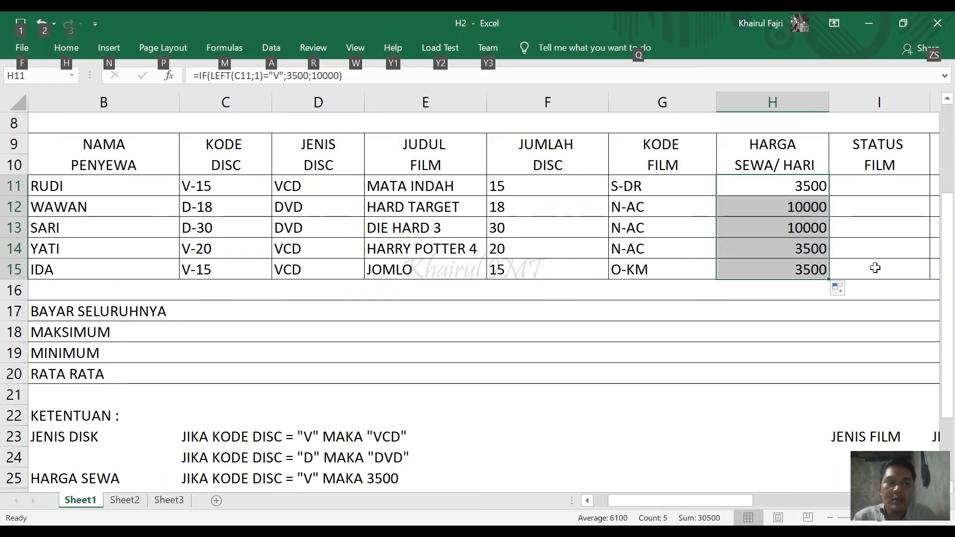
Select I11 in the STATUS FILM column and compare the KODE FILM values in G11:G15 with the STATUS FILM rules in rows 27 to 29.
scroll(874, 268, right, 2)
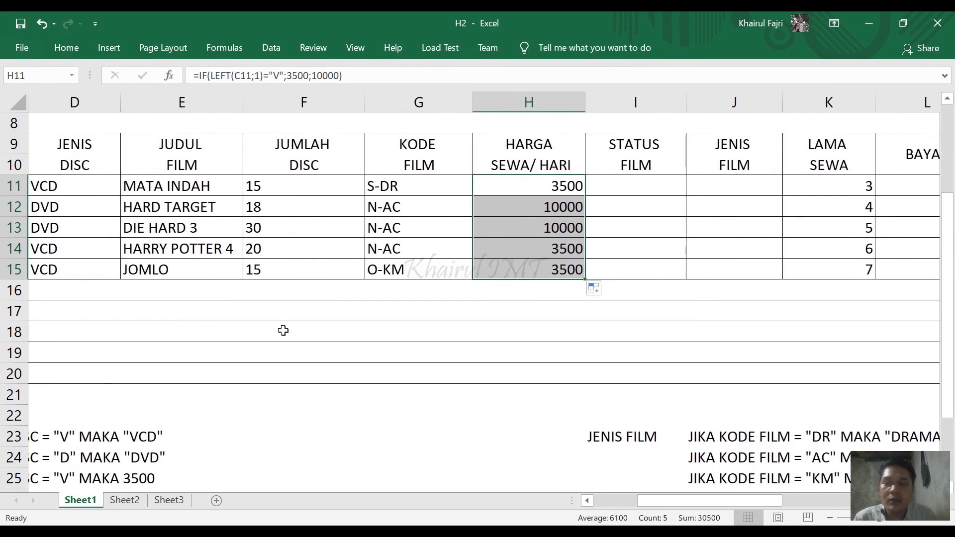
scroll(268, 358, down, 3)
scroll(268, 358, left, 3)
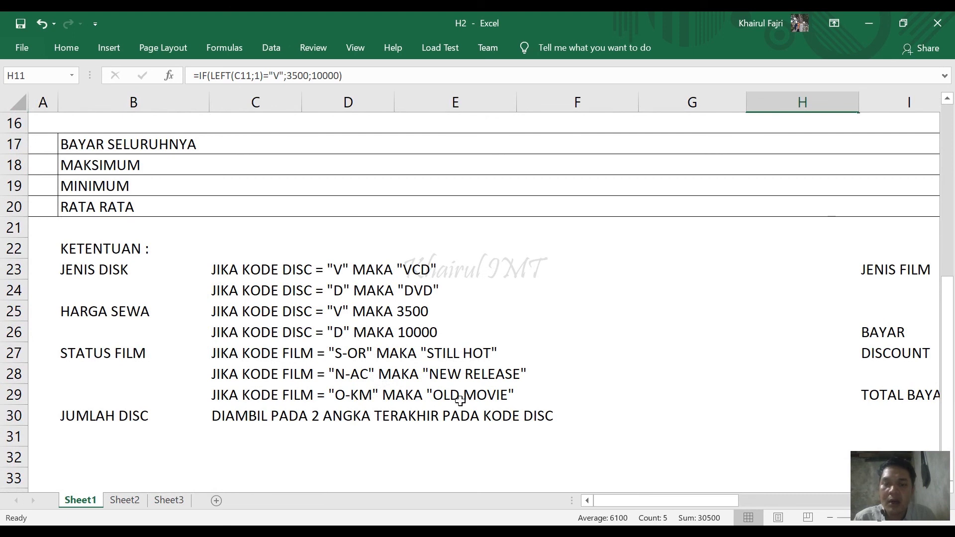
scroll(460, 401, right, 3)
scroll(460, 400, up, 3)
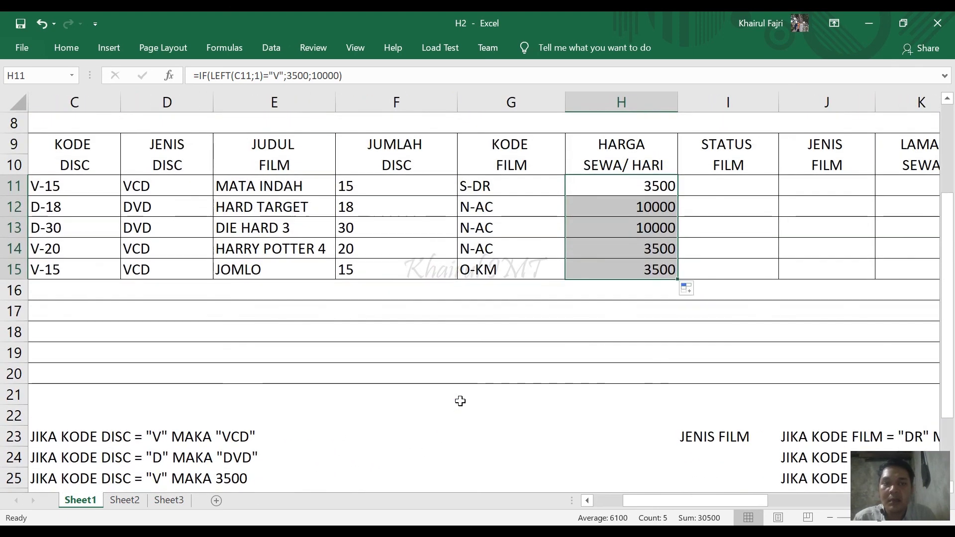
click(741, 189)
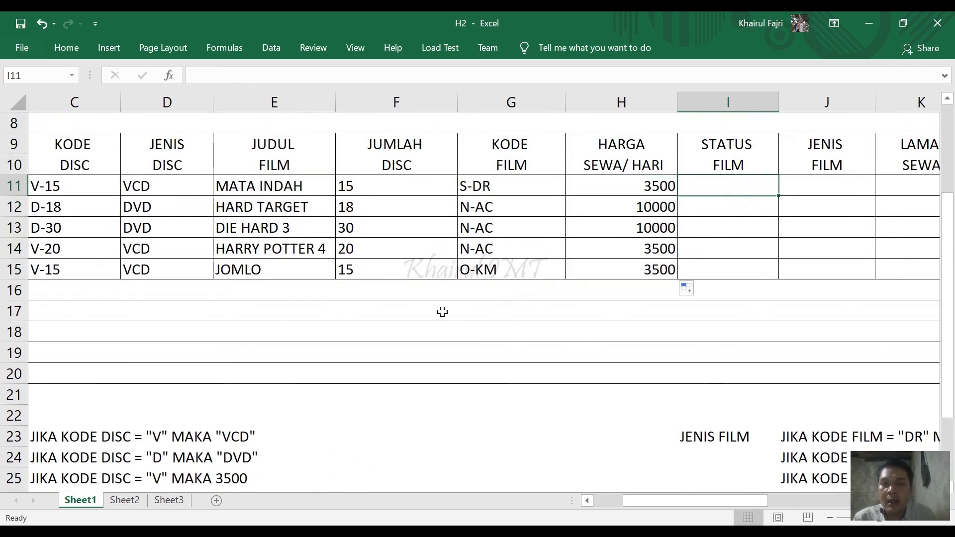
scroll(441, 314, down, 1)
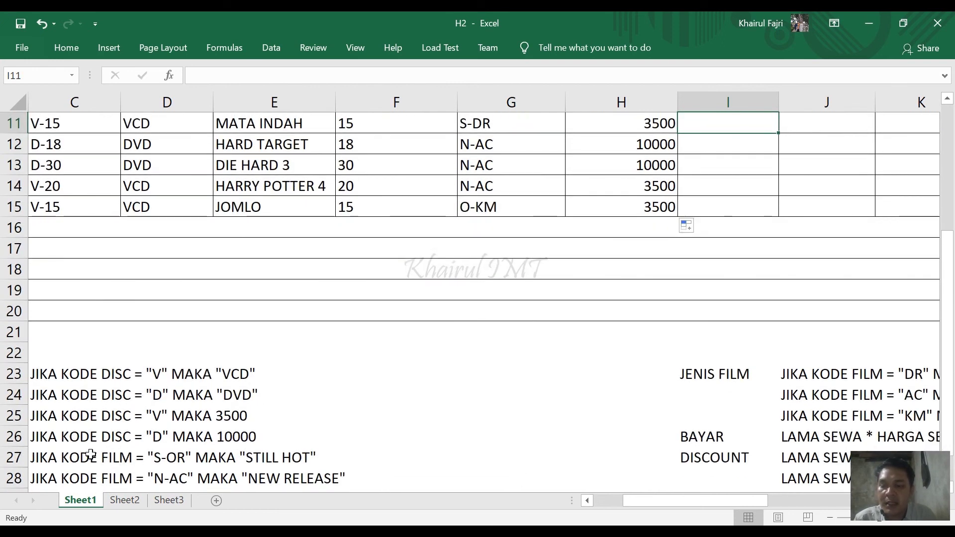
mouse_move(91, 436)
mouse_down()
mouse_move(40, 457)
mouse_move(117, 467)
mouse_move(105, 433)
mouse_move(88, 438)
mouse_up()
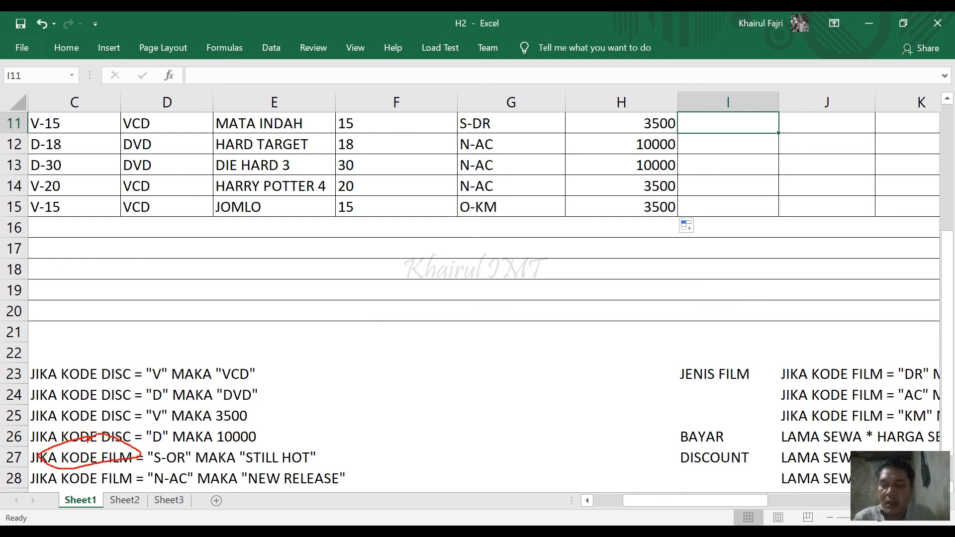
key(Escape)
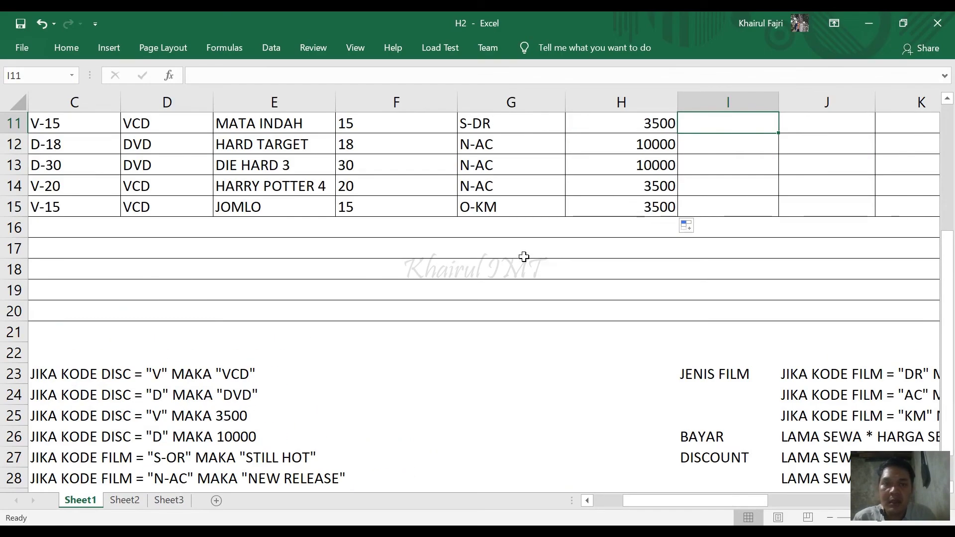
scroll(524, 257, up, 2)
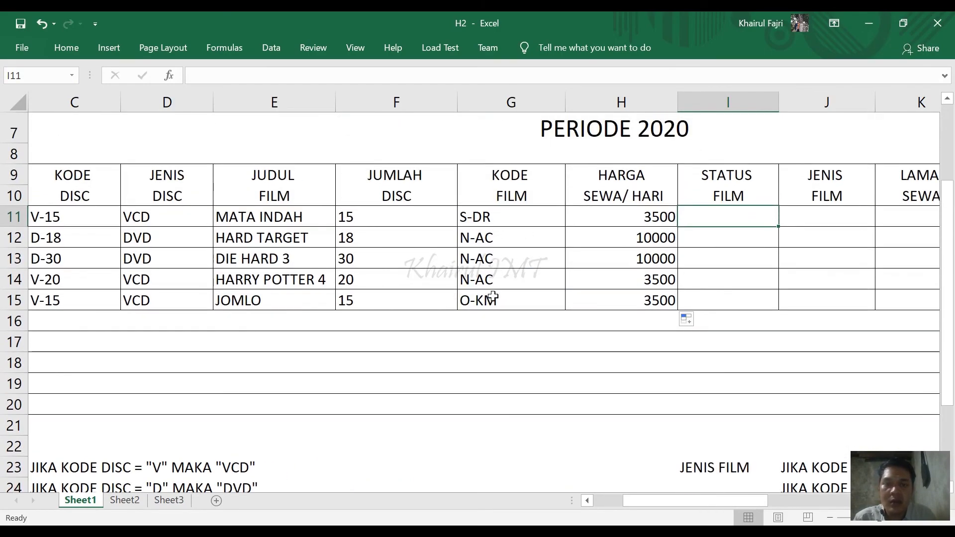
click(701, 220)
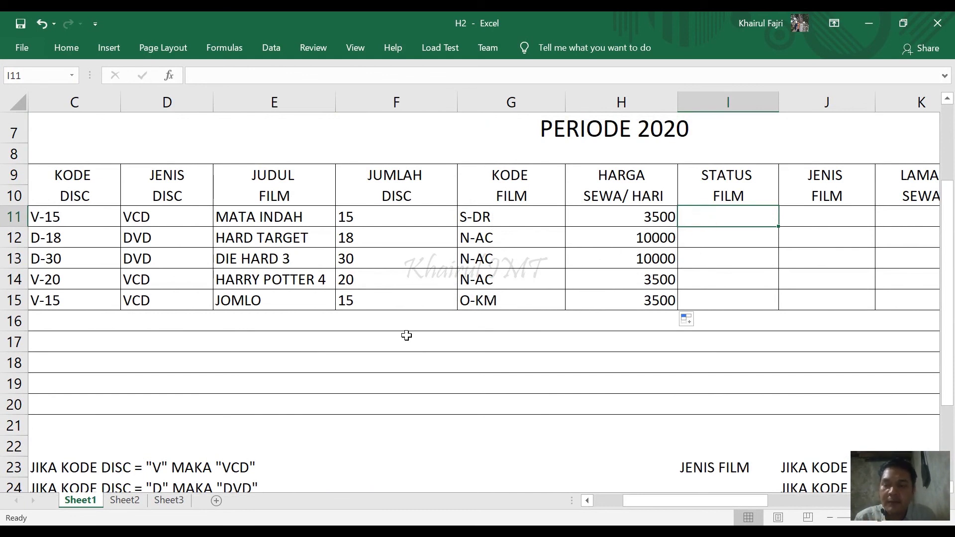
scroll(406, 336, down, 3)
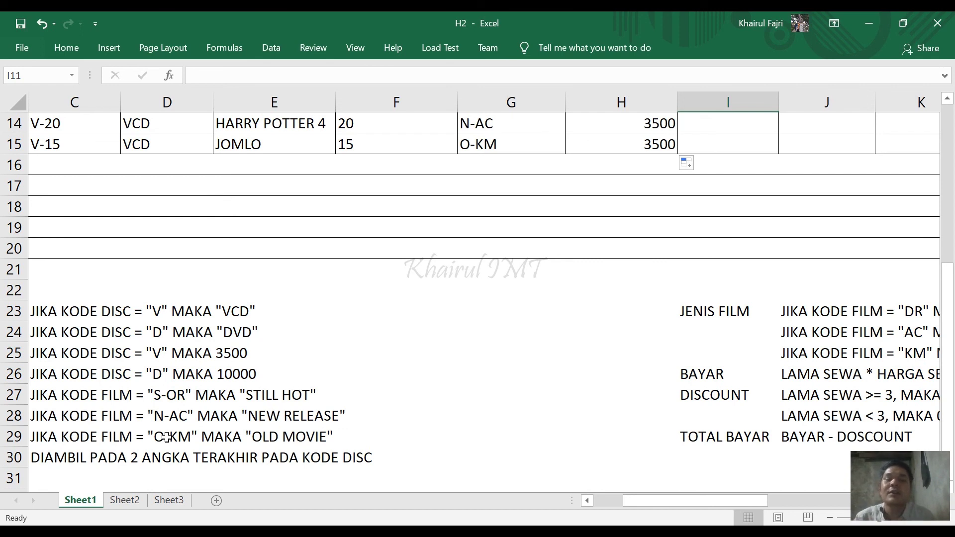
scroll(167, 437, up, 2)
scroll(166, 437, up, 1)
scroll(189, 428, down, 1)
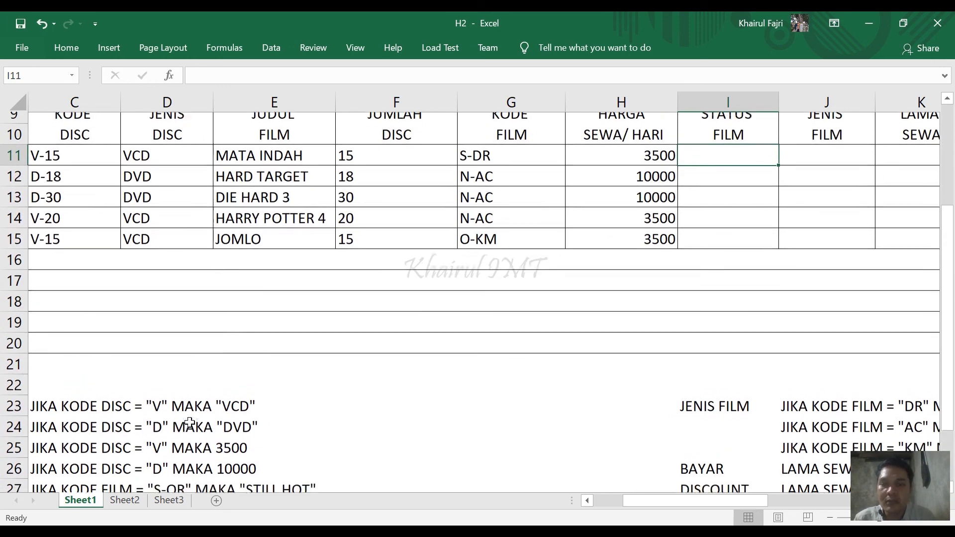
scroll(386, 373, down, 1)
scroll(684, 315, up, 2)
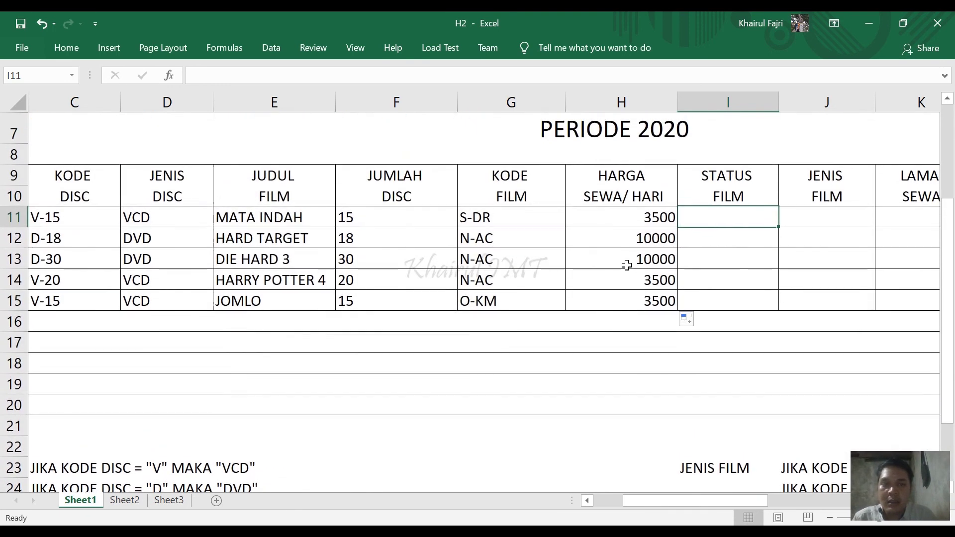
Start an IF formula in STATUS FILM cell I11 and compare the KODE FILM values with the rules in rows 27 to 29.
text(=IF)
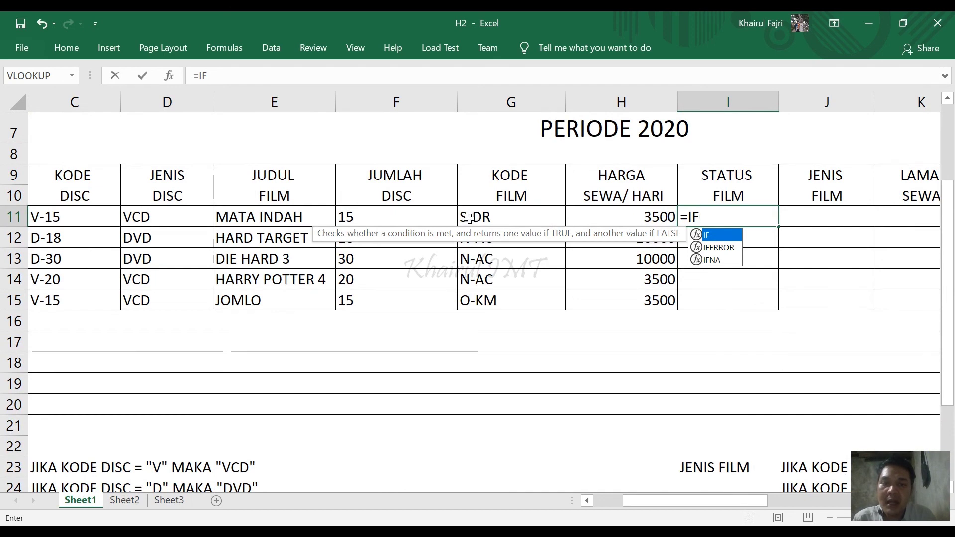
scroll(375, 323, down, 2)
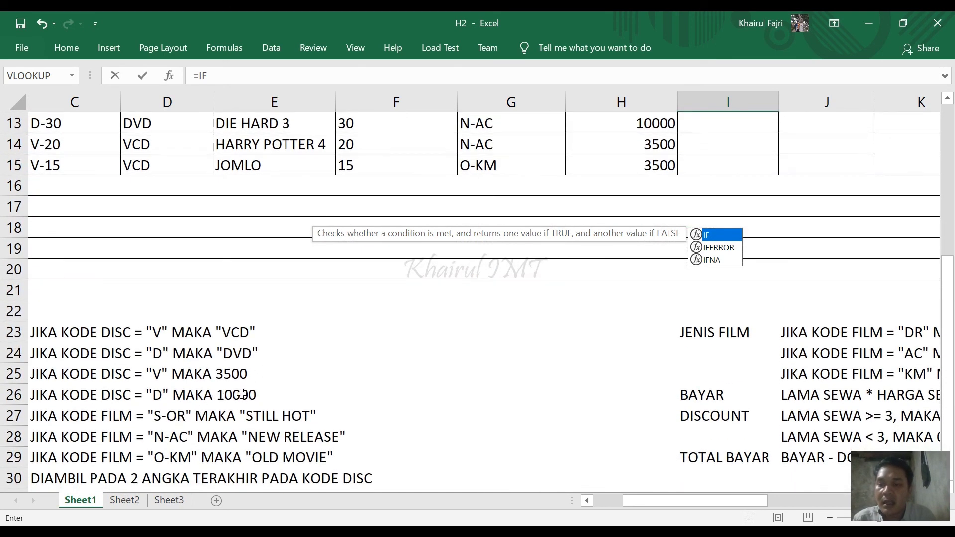
scroll(316, 368, up, 2)
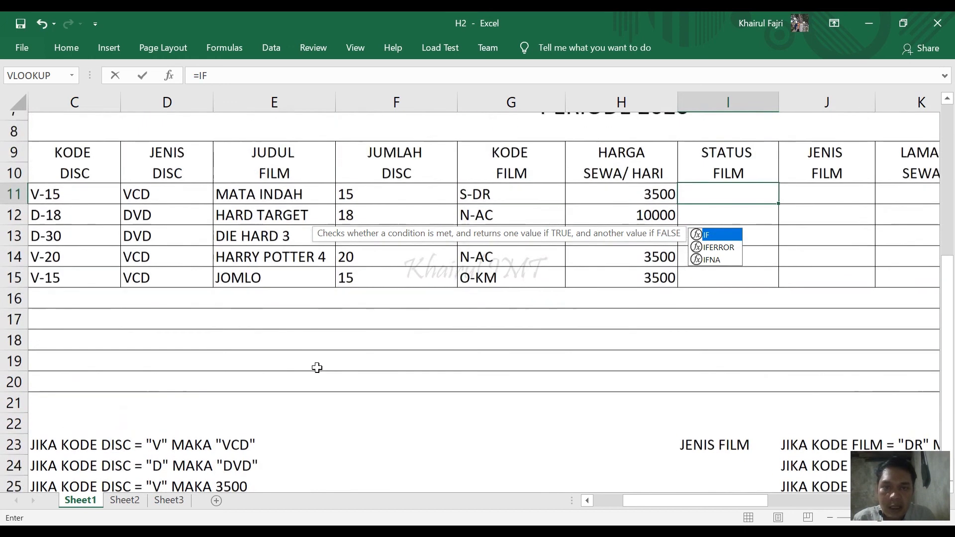
scroll(317, 368, down, 1)
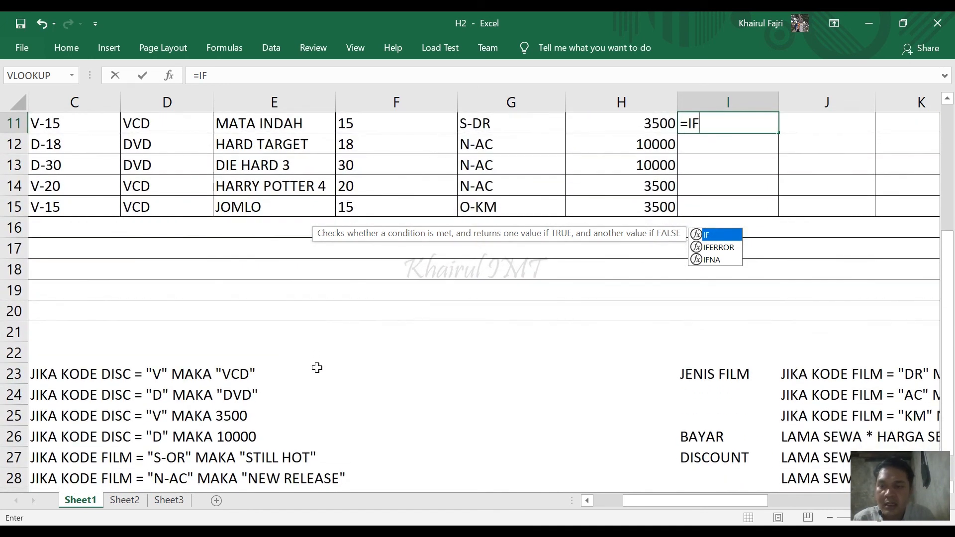
scroll(316, 367, down, 1)
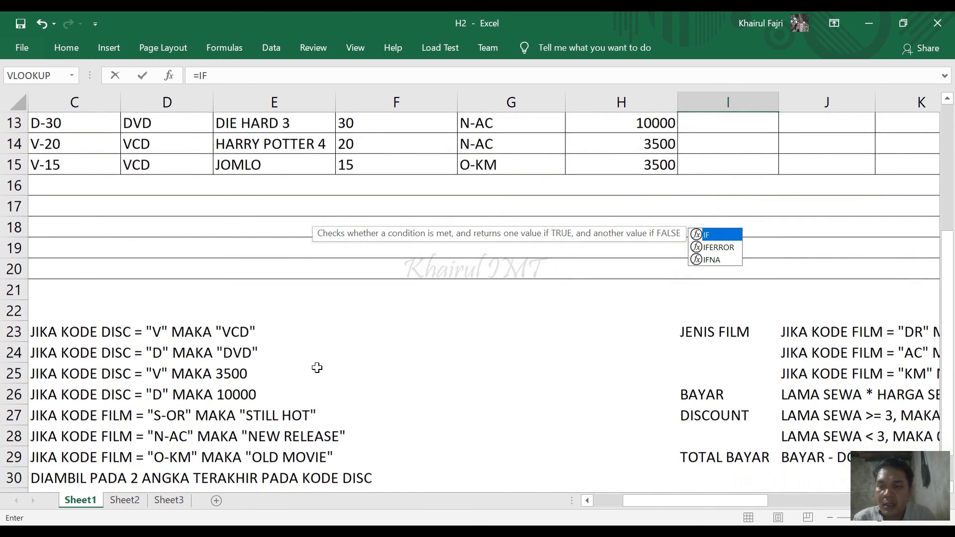
scroll(317, 368, up, 2)
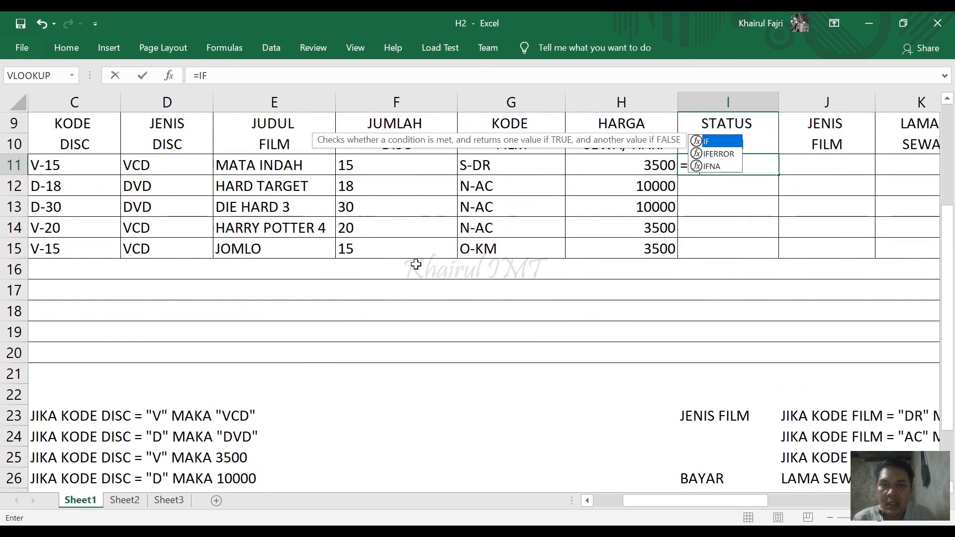
click(485, 166)
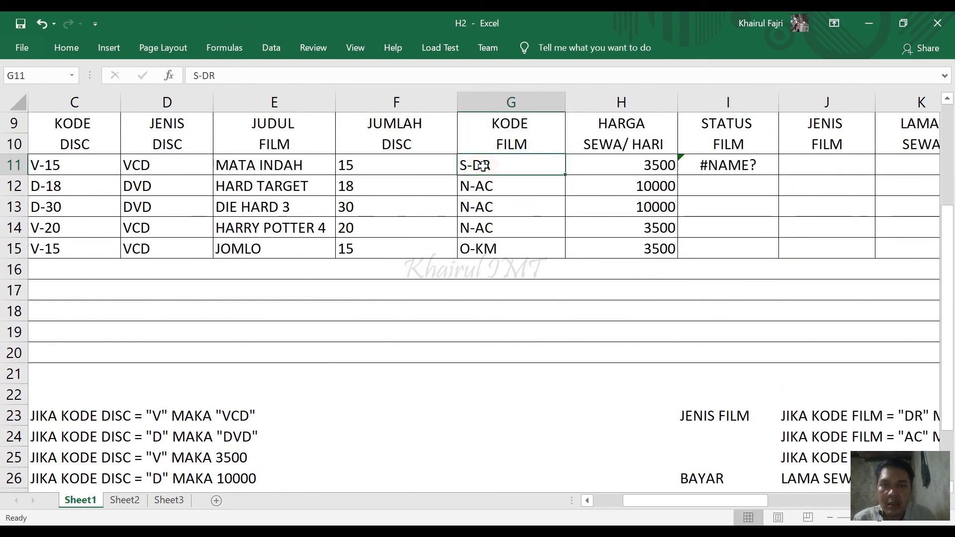
Correct the film code in the C27 rule to "S-DR" so it reads JIKA KODE FILM = "S-DR" MAKA "STILL HOT".
scroll(300, 331, down, 2)
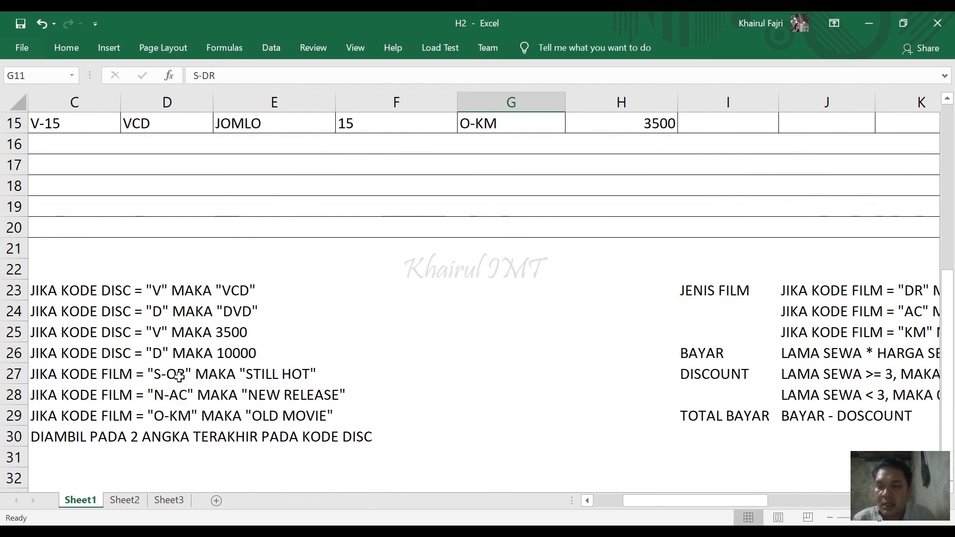
double_click(180, 377)
click(99, 375)
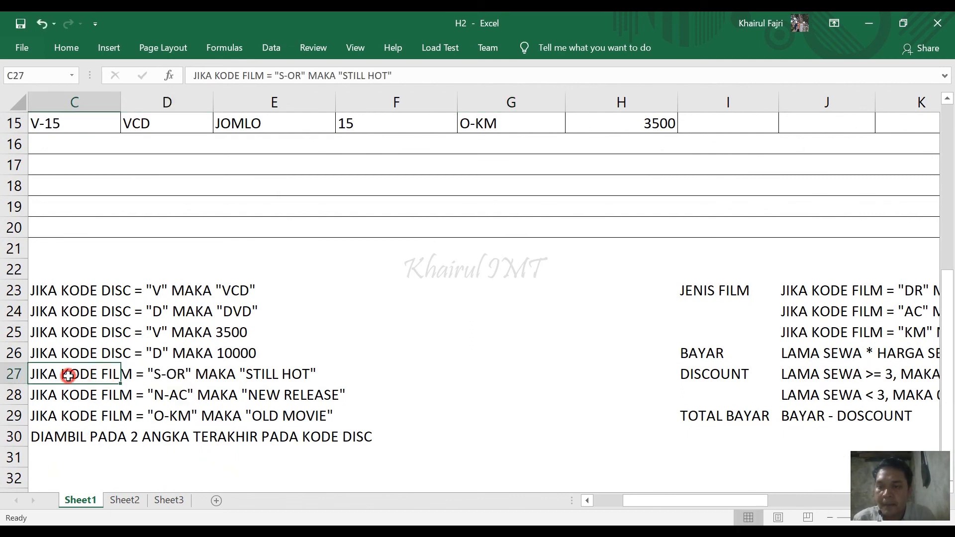
double_click(179, 369)
key(BackSpace)
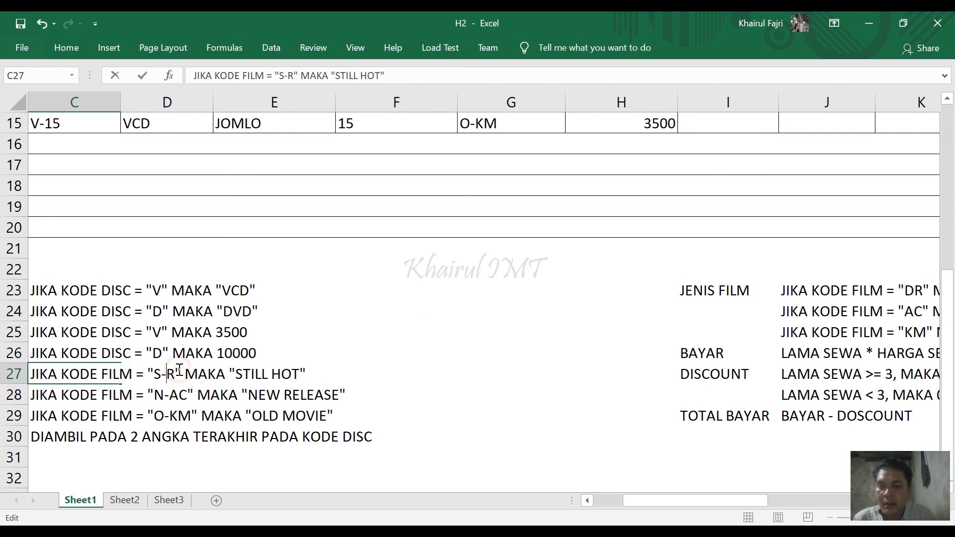
text(d)
key(BackSpace)
text(D)
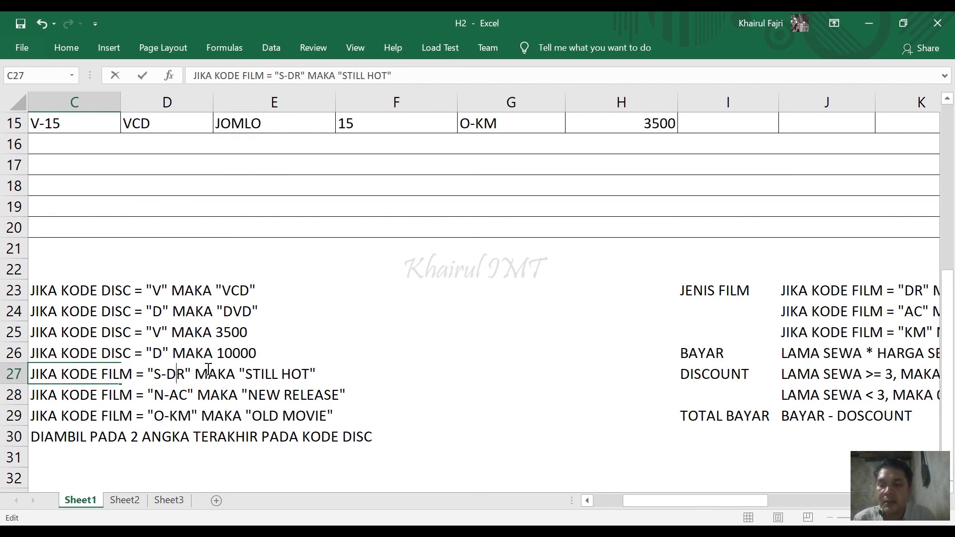
click(372, 378)
Extend the IF formula in I11 with the condition G11="S-DR" followed by a semicolon.
scroll(372, 378, up, 2)
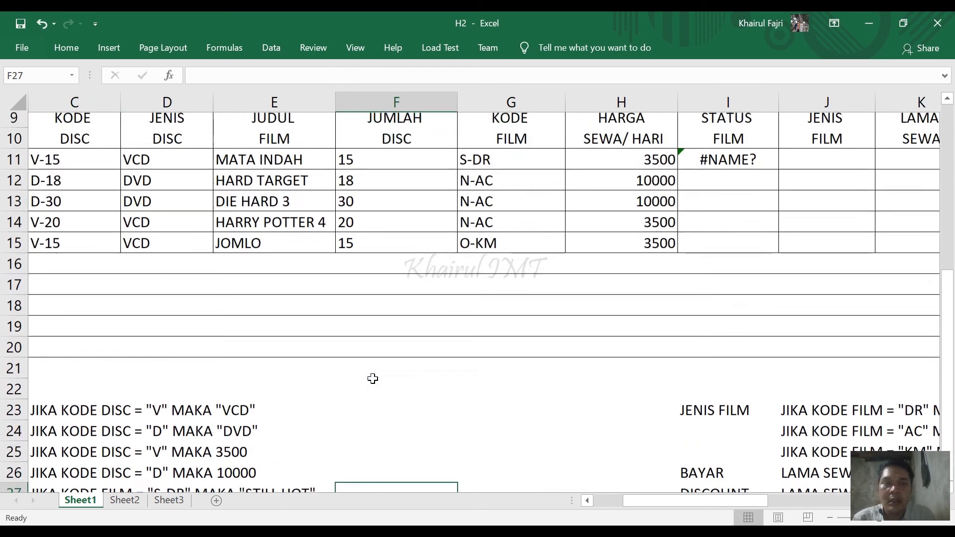
click(745, 168)
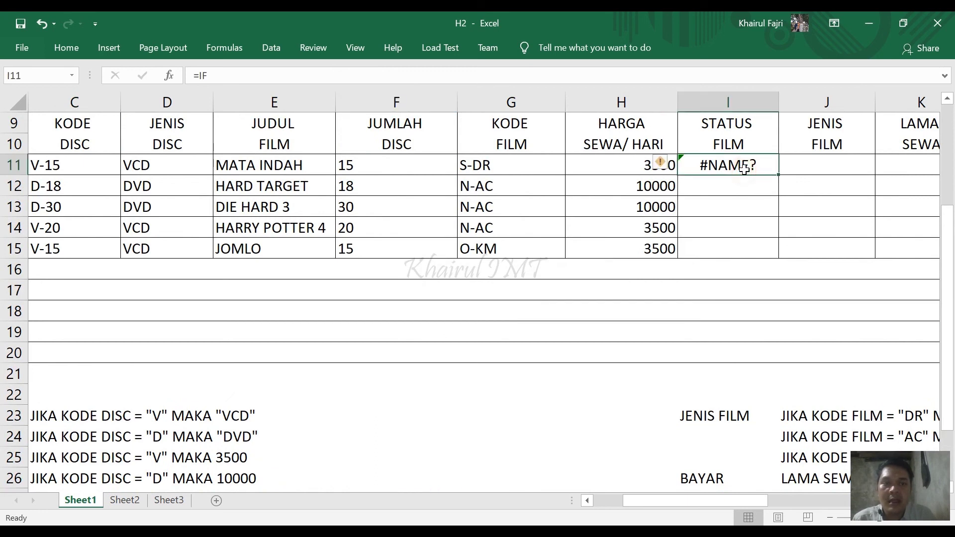
double_click(748, 169)
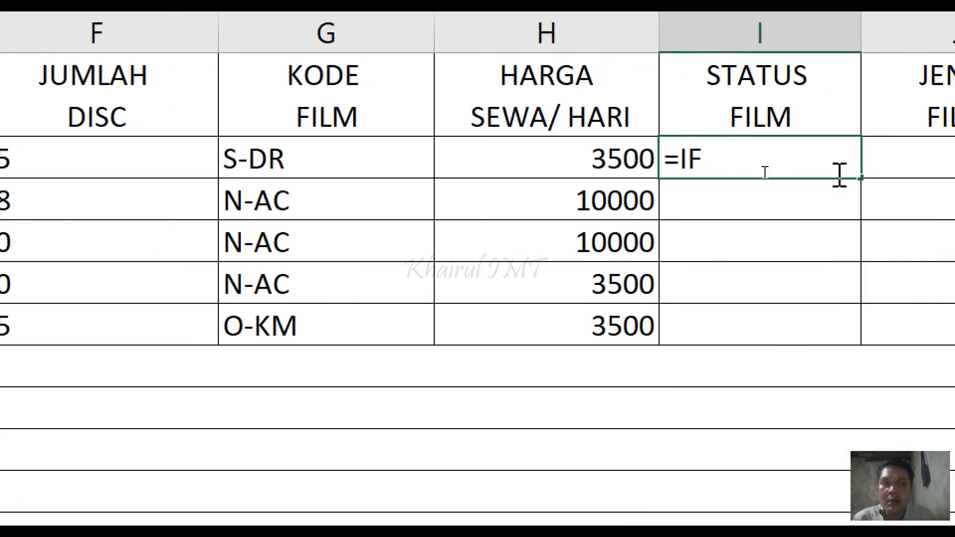
click(736, 165)
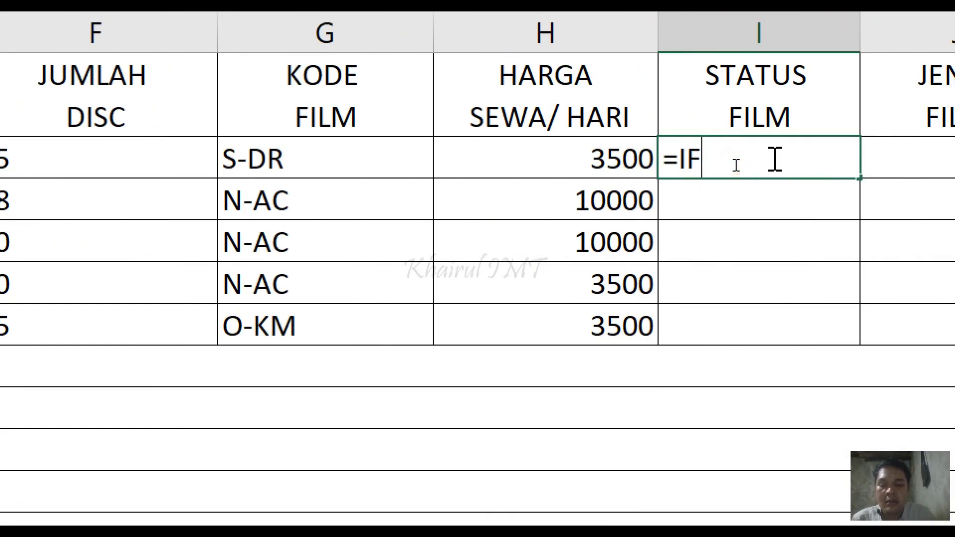
key(BackSpace)
key(Tab)
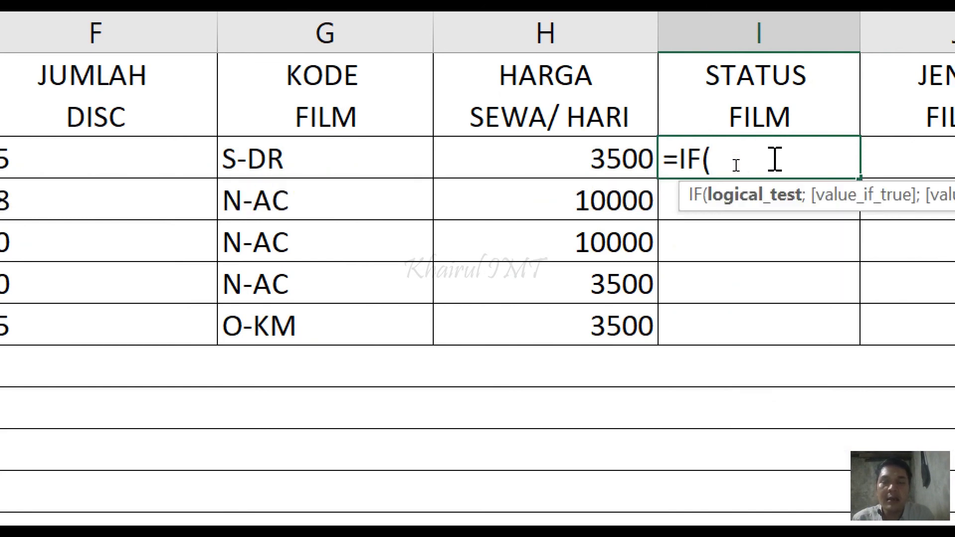
click(276, 169)
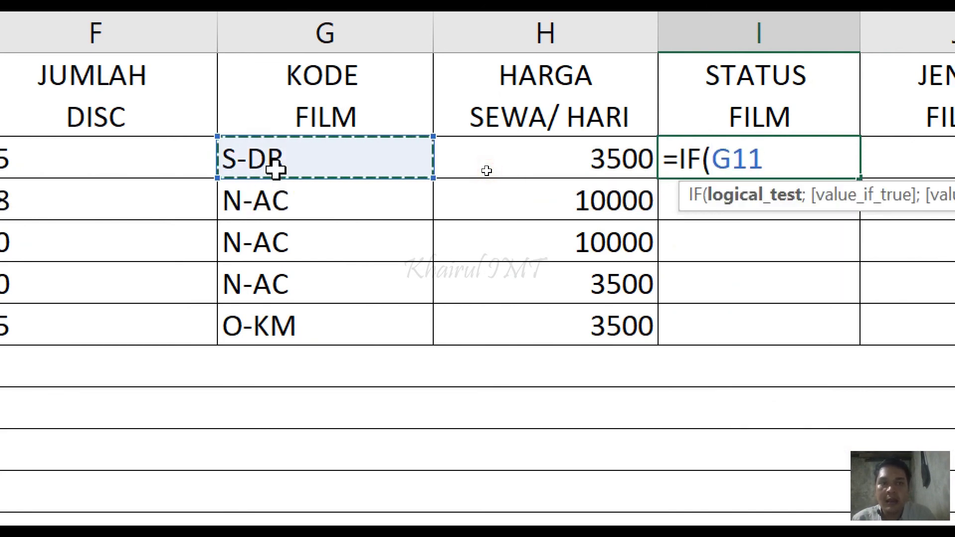
text(=")
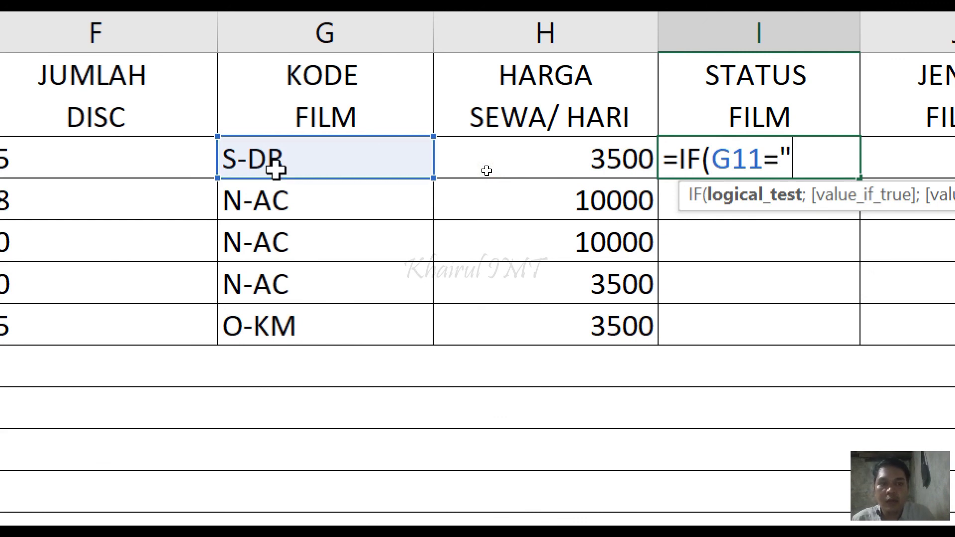
text(s-)
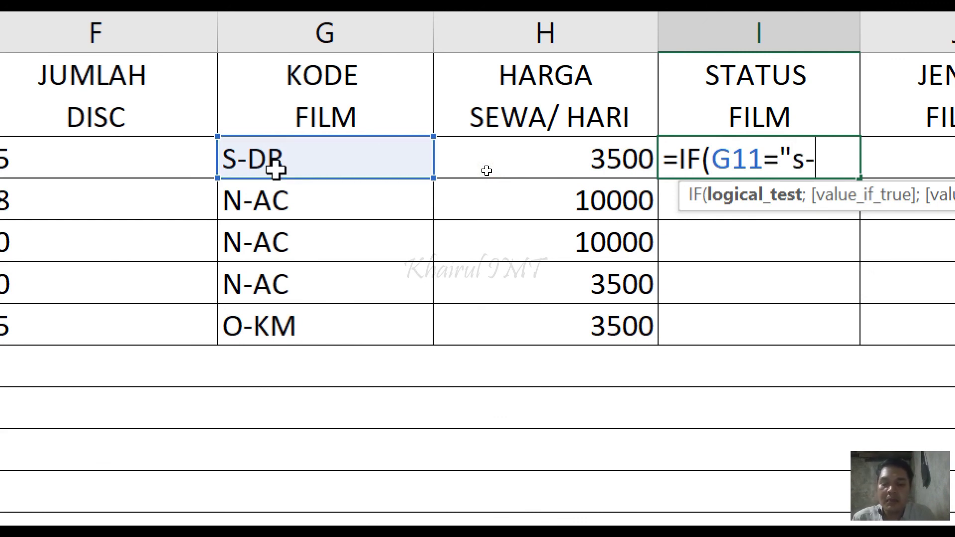
text(d)
key(BackSpace)
key(BackSpace)
text(S)
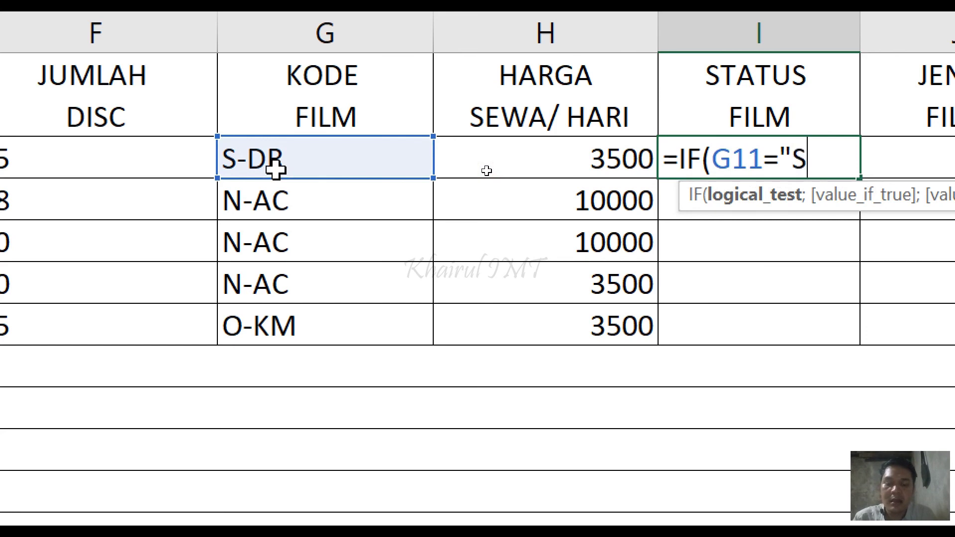
text(-DR")
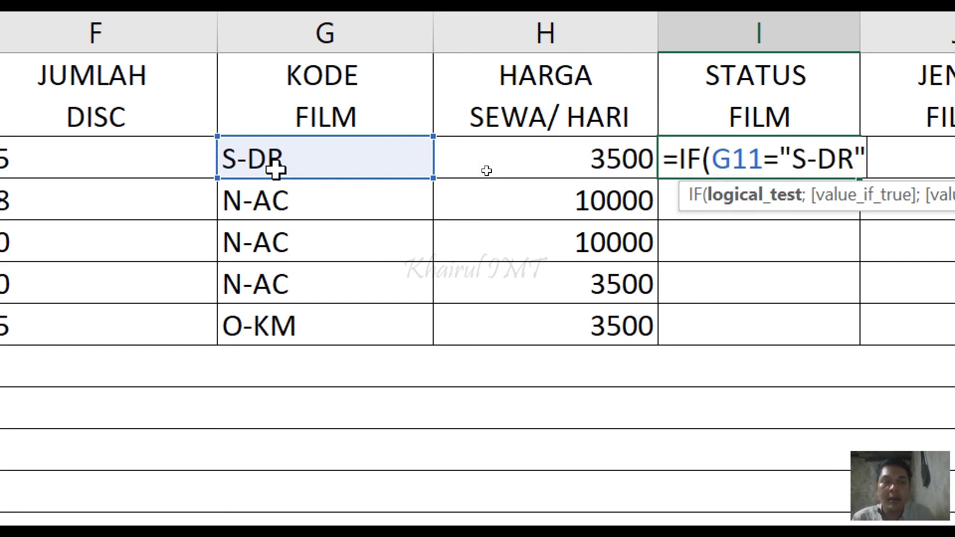
text(;)
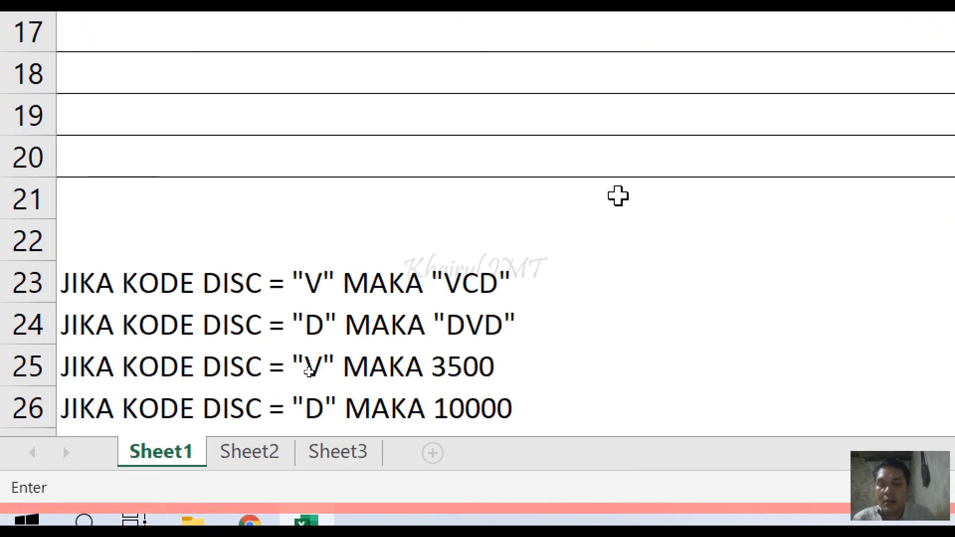
Check the STATUS FILM rule for "S-DR" and enter "Still HOT" as the value if true in the I11 formula.
scroll(309, 372, down, 2)
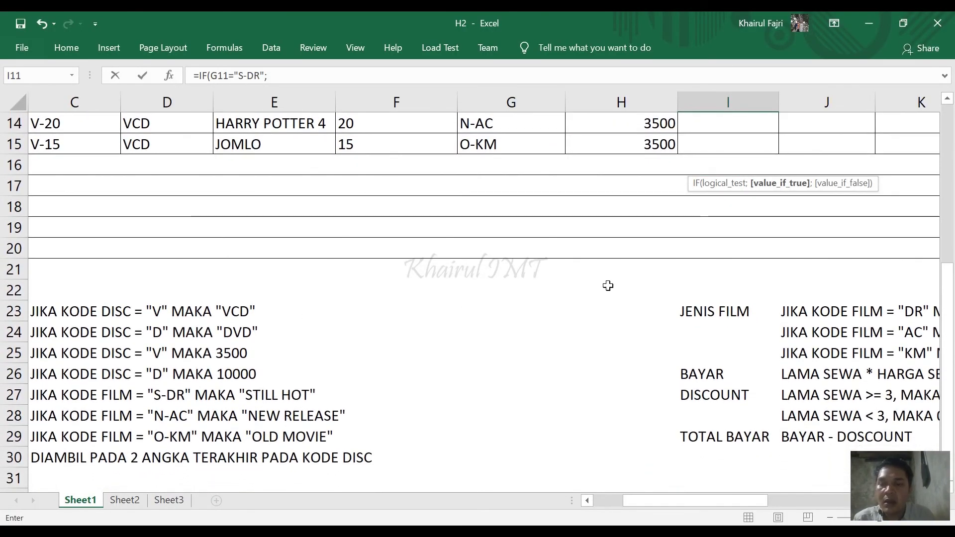
scroll(608, 286, up, 3)
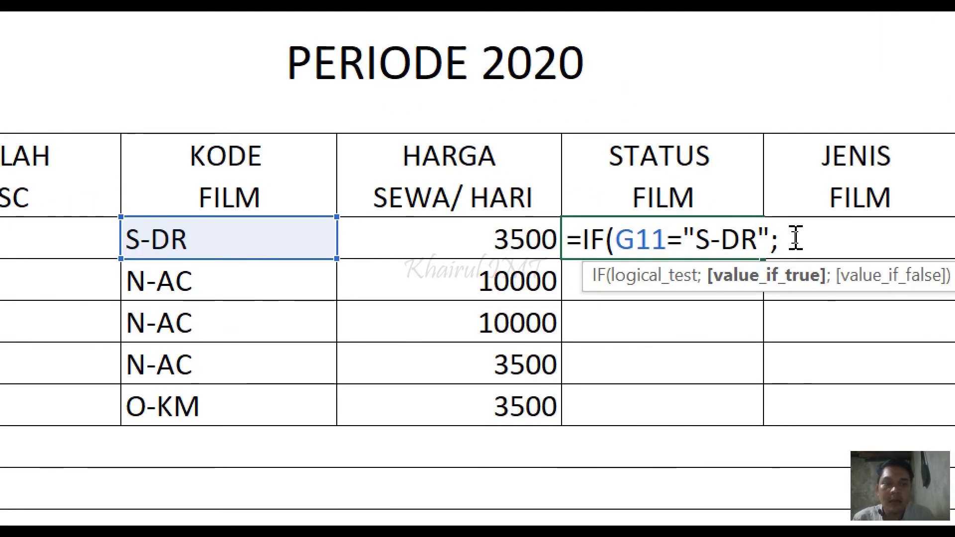
text("Still hot)
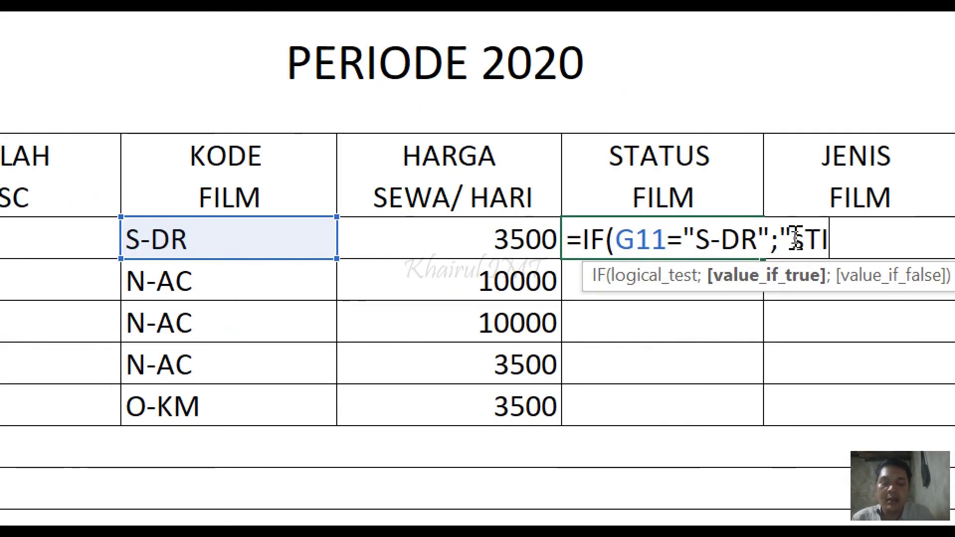
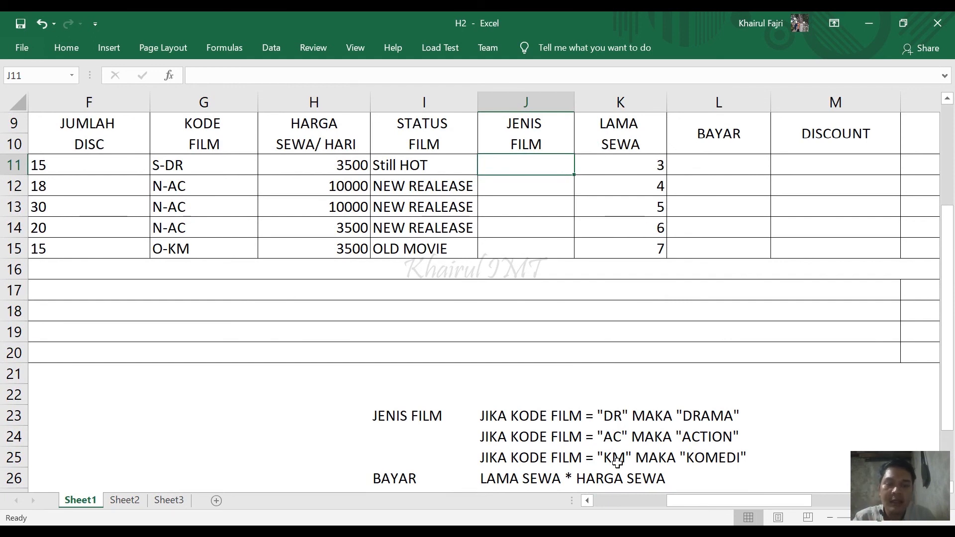
Start an IF formula in J11 of the JENIS FILM column.
text(=IF)
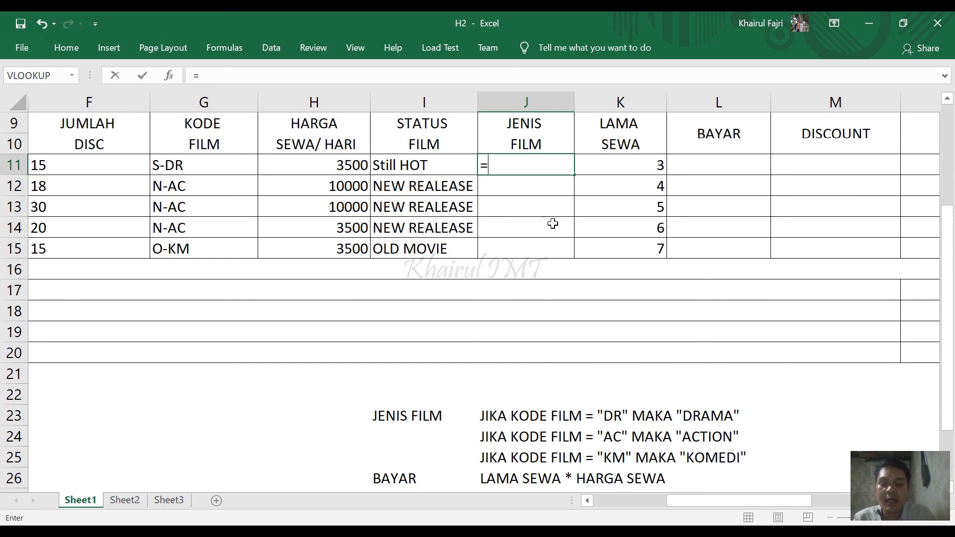
text(()
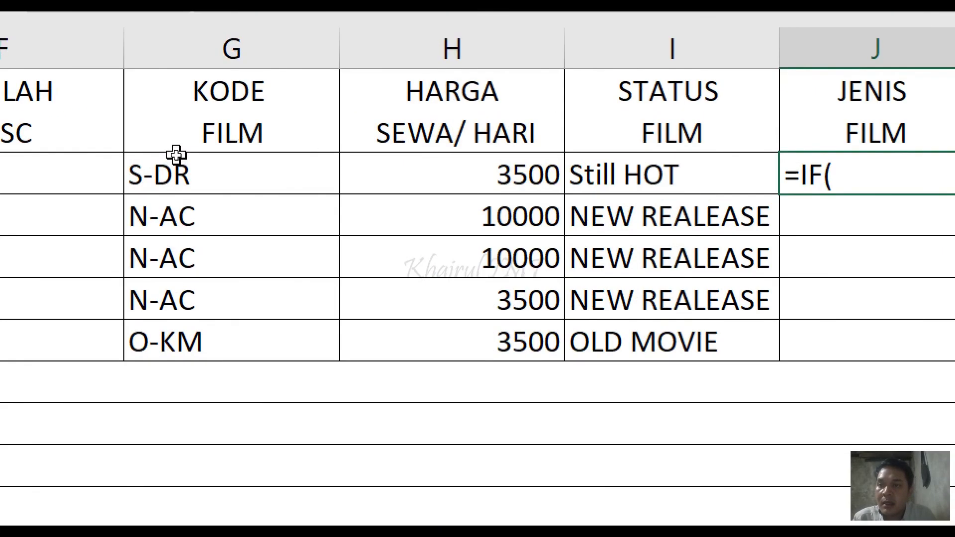
Examine the last two letters of the KODE FILM values in column G that determine the JENIS FILM.
mouse_move(169, 153)
mouse_down()
mouse_move(177, 189)
mouse_move(184, 155)
mouse_move(169, 152)
mouse_up()
mouse_move(172, 195)
mouse_down()
mouse_move(167, 231)
mouse_move(180, 192)
mouse_move(130, 214)
mouse_move(209, 241)
mouse_move(159, 196)
mouse_up()
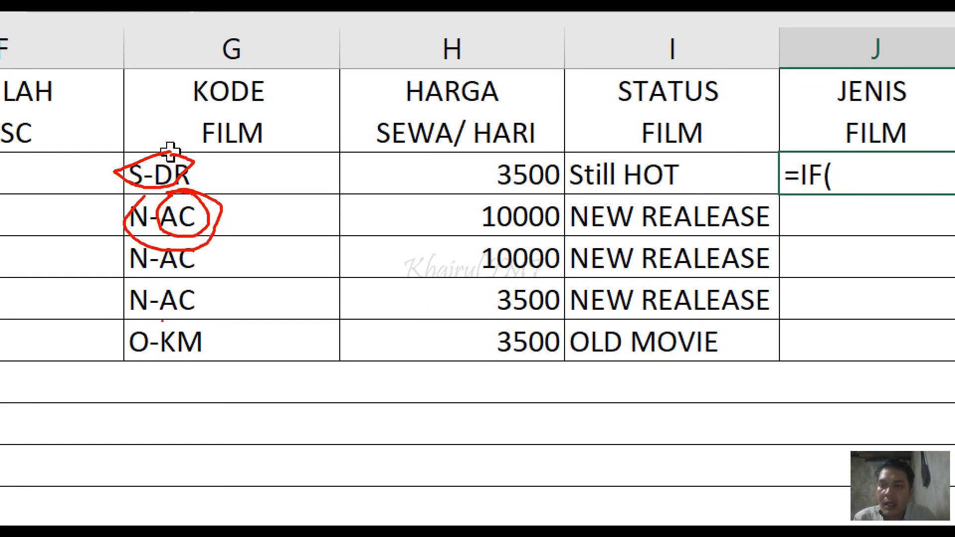
mouse_move(163, 331)
mouse_down()
mouse_move(91, 330)
mouse_move(226, 360)
mouse_move(142, 331)
mouse_up()
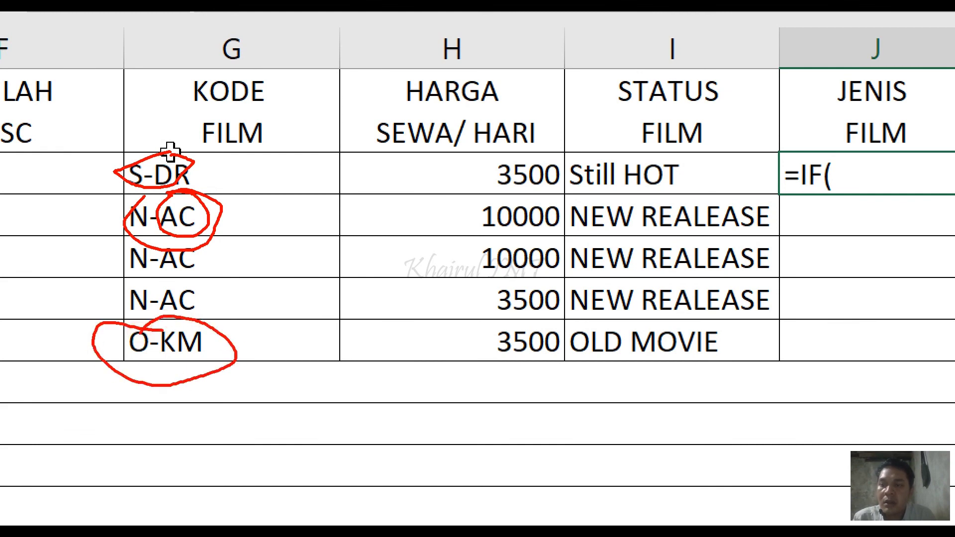
key(Escape)
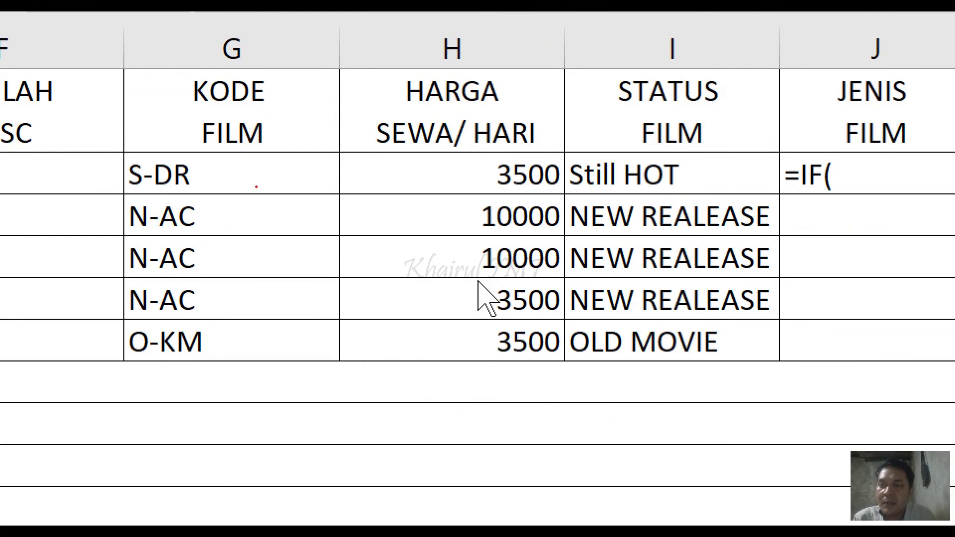
drag(154, 189, 199, 195)
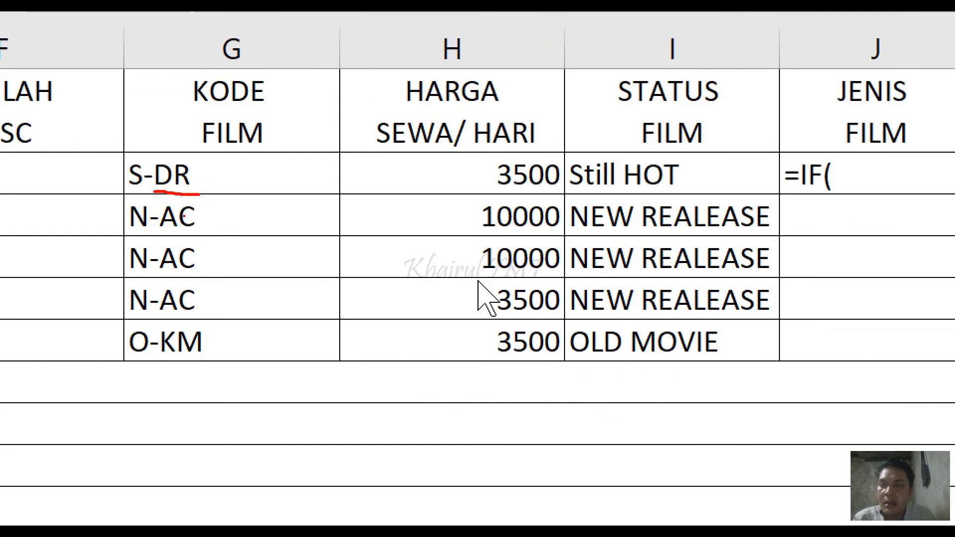
drag(164, 230, 212, 233)
drag(163, 358, 212, 356)
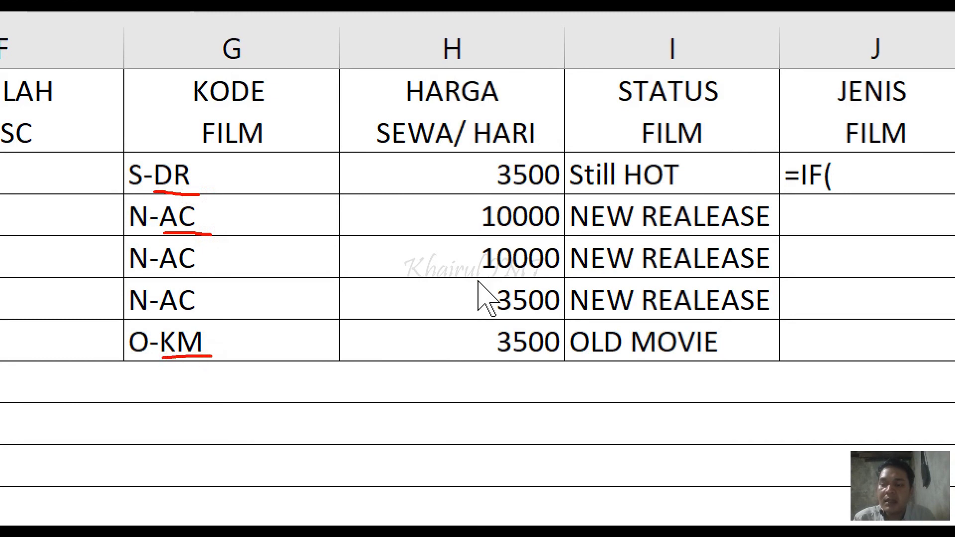
key(Escape)
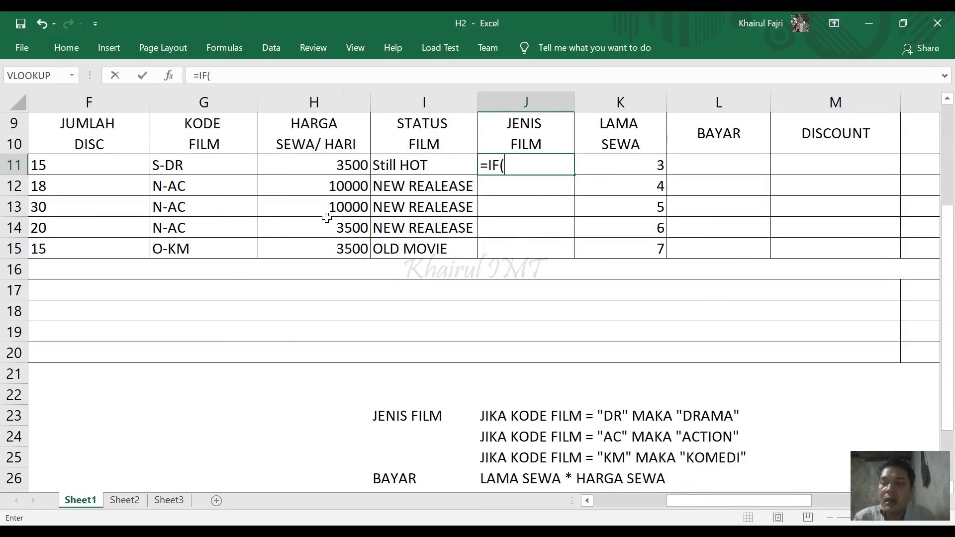
key(Escape)
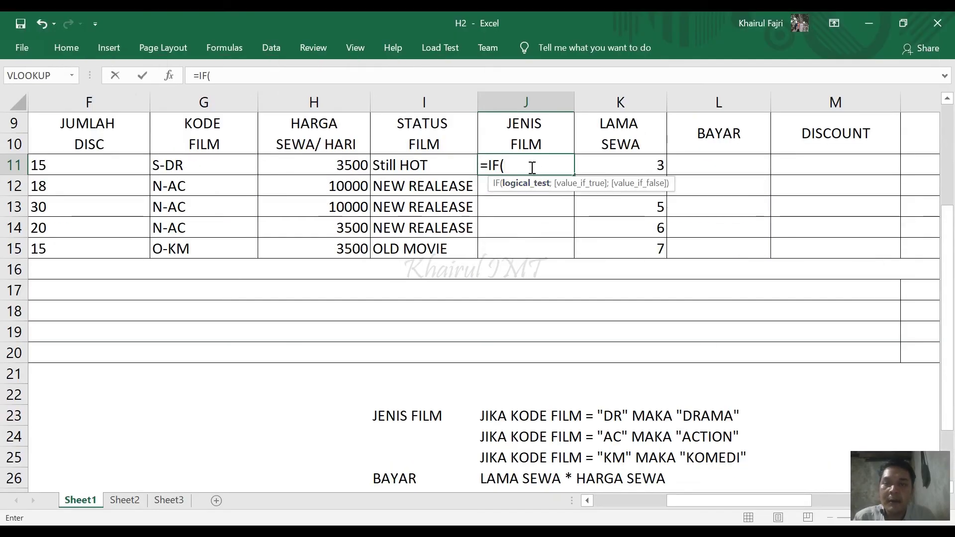
Begin the IF condition in J11 with RIGHT(G11;2) followed by an equals sign.
text(RIGHT()
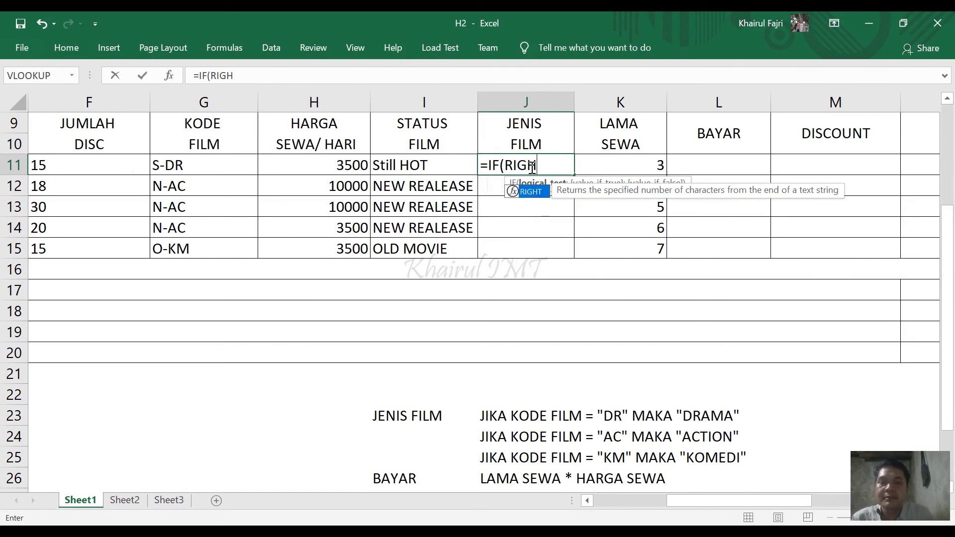
click(237, 165)
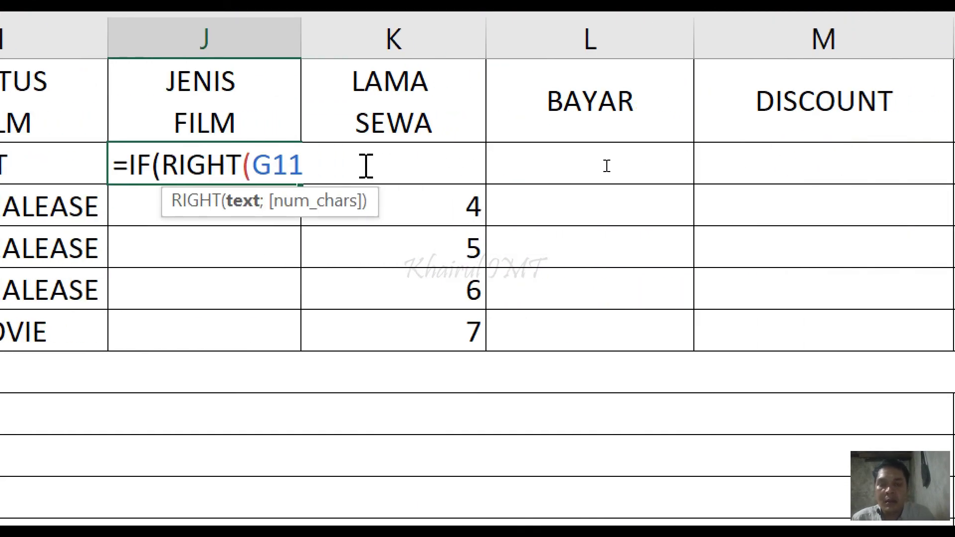
text(;2)
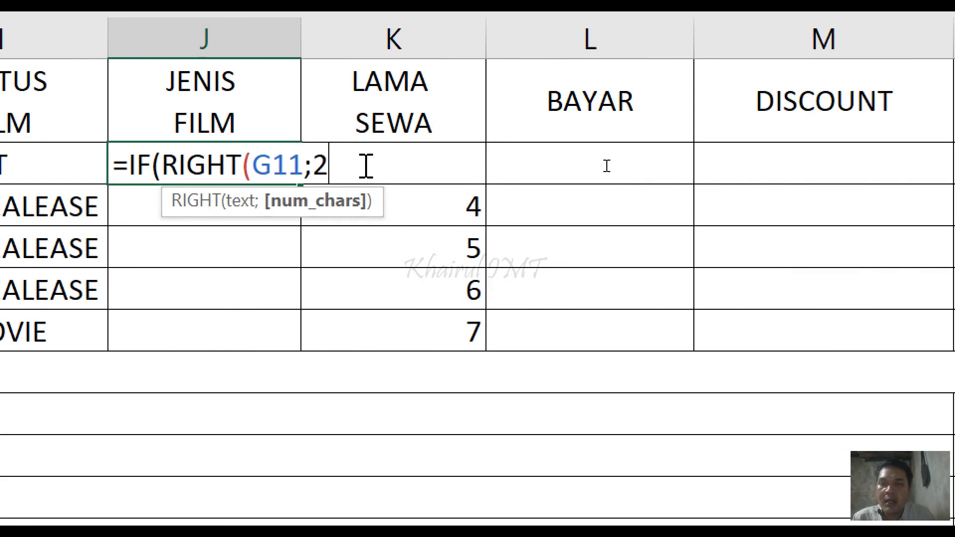
text()=)
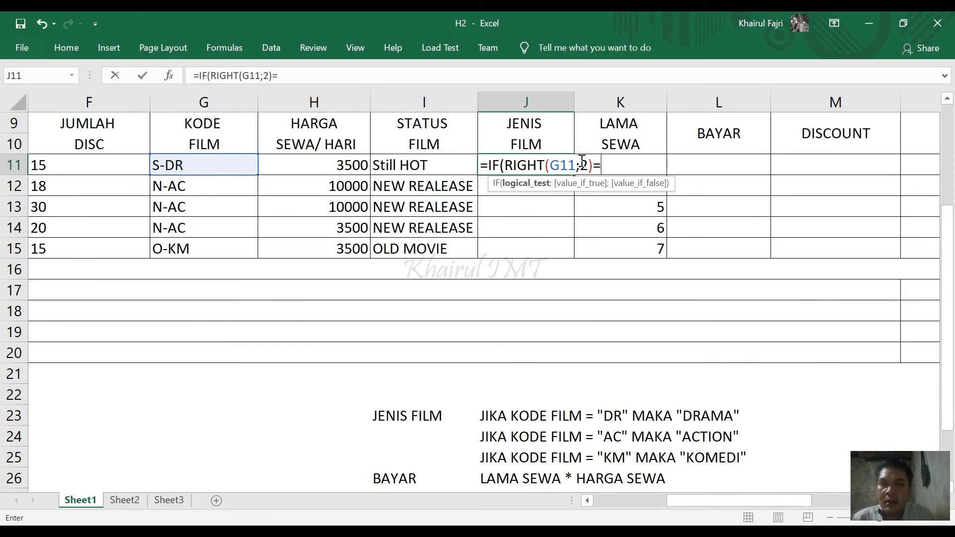
text("S)
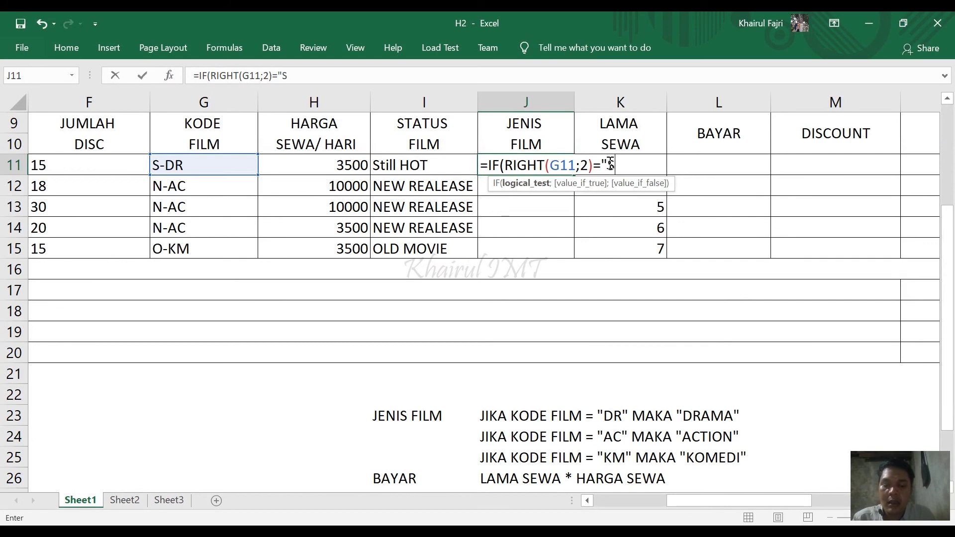
text(-DR)
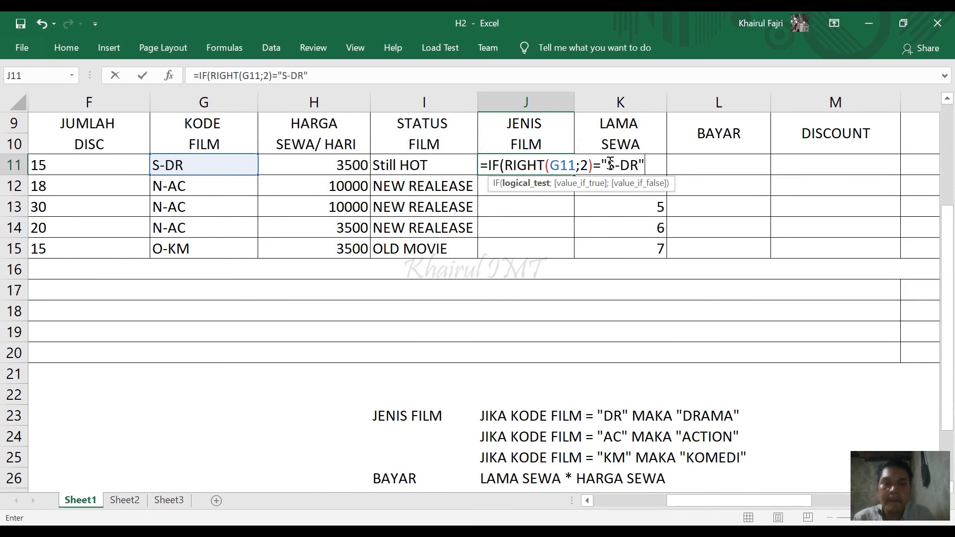
text(";)
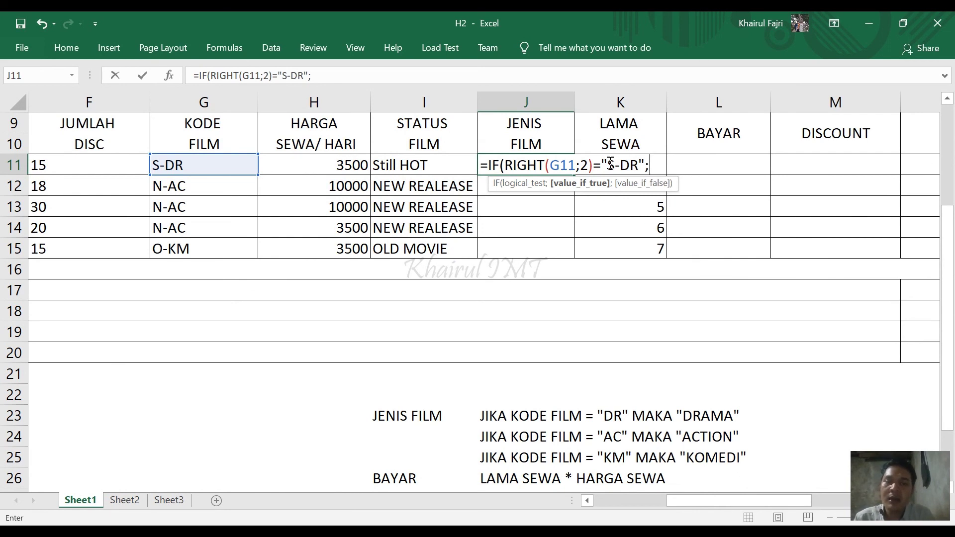
key(BackSpace)
key(BackSpace)
key(BackSpace)
key(BackSpace)
key(BackSpace)
key(BackSpace)
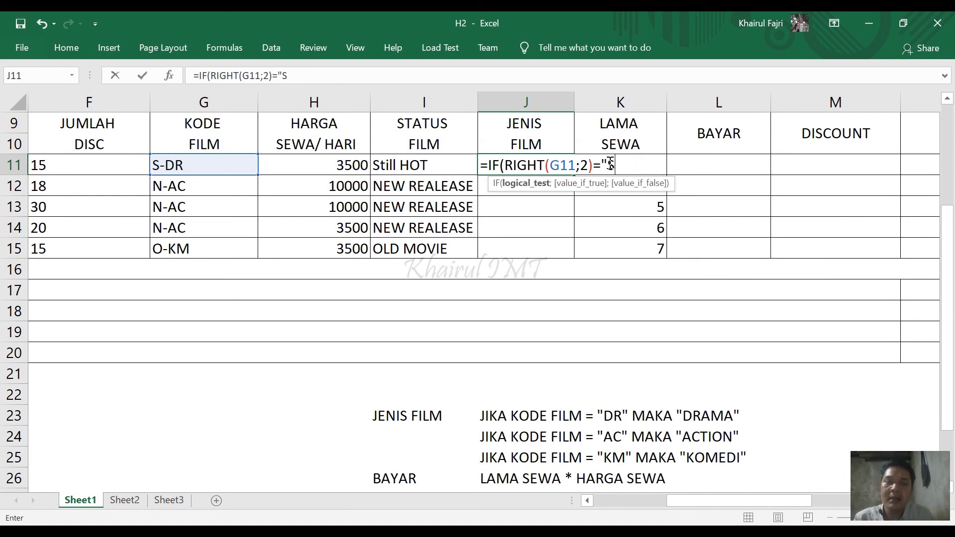
Complete the first J11 condition with "DR" and give "DRAMA" as the value if true, ending with a semicolon.
text(DR)
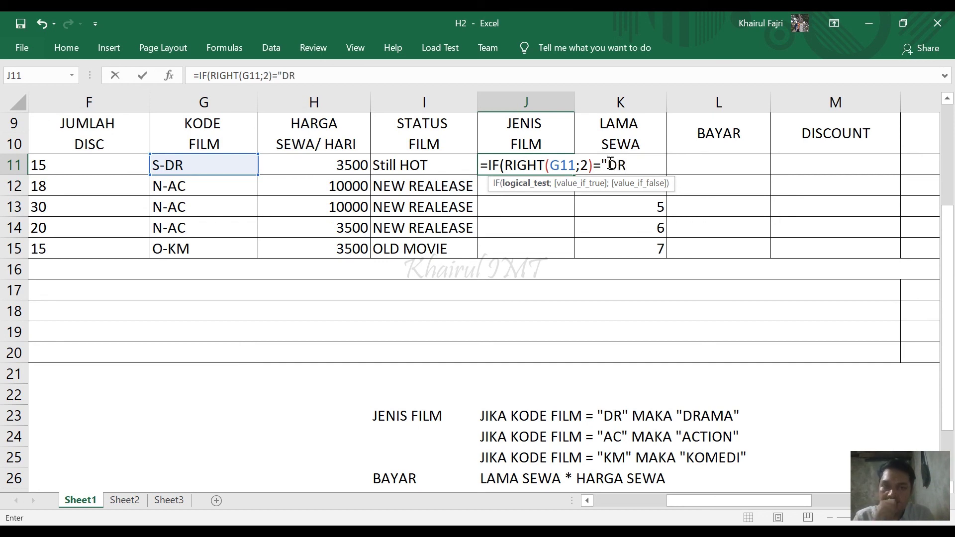
text(")
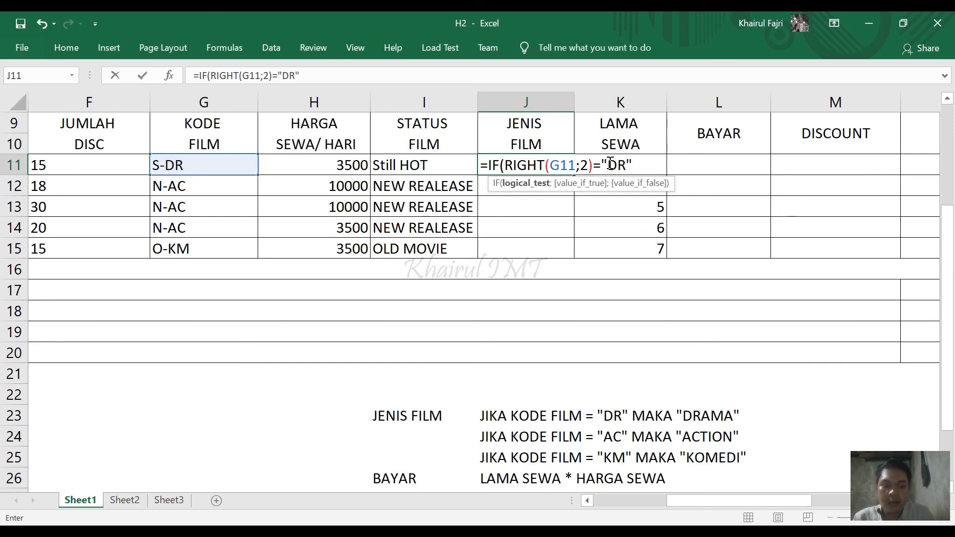
text(;)
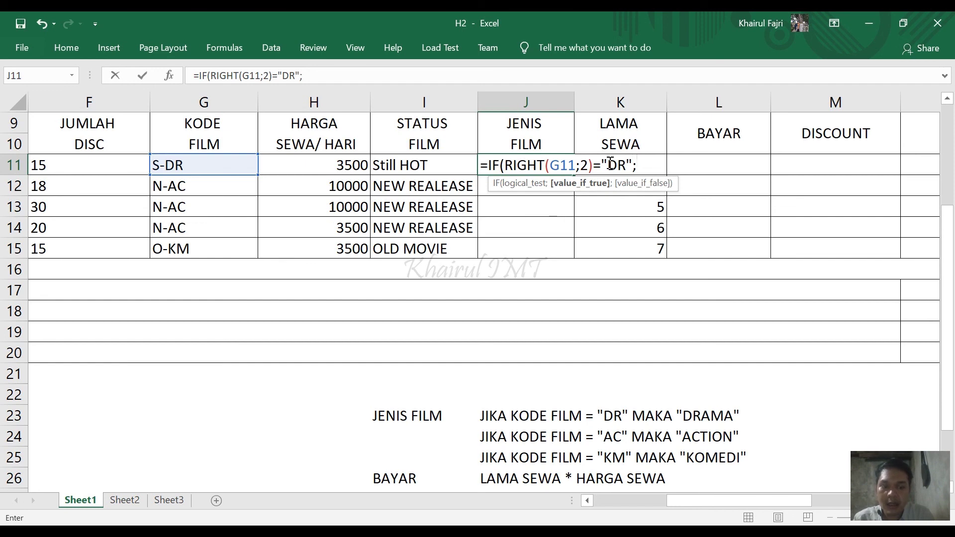
text("DRAMA)
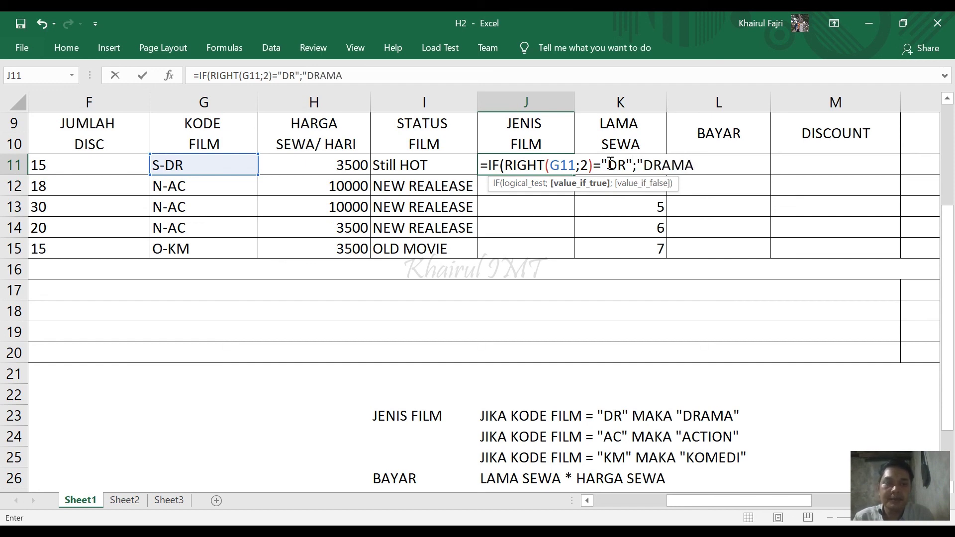
text(")
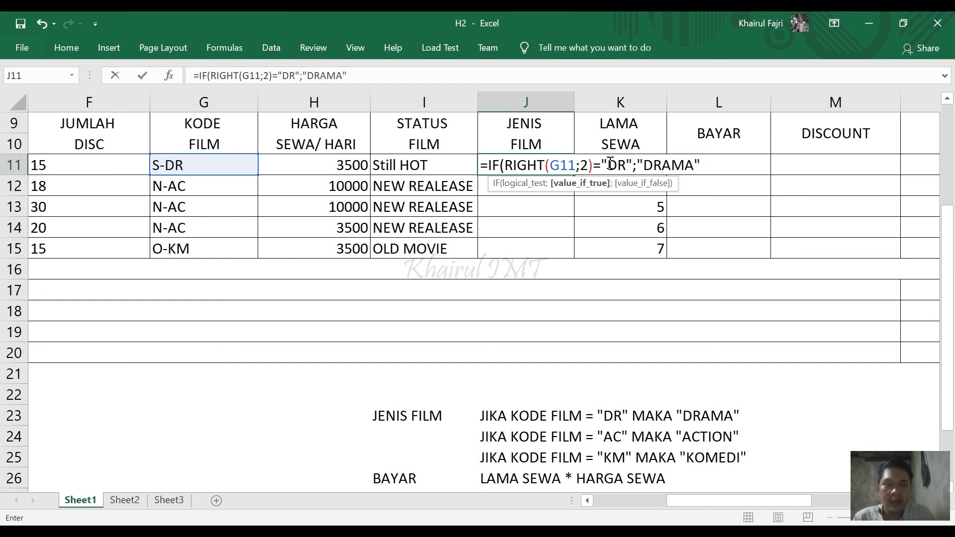
text(;)
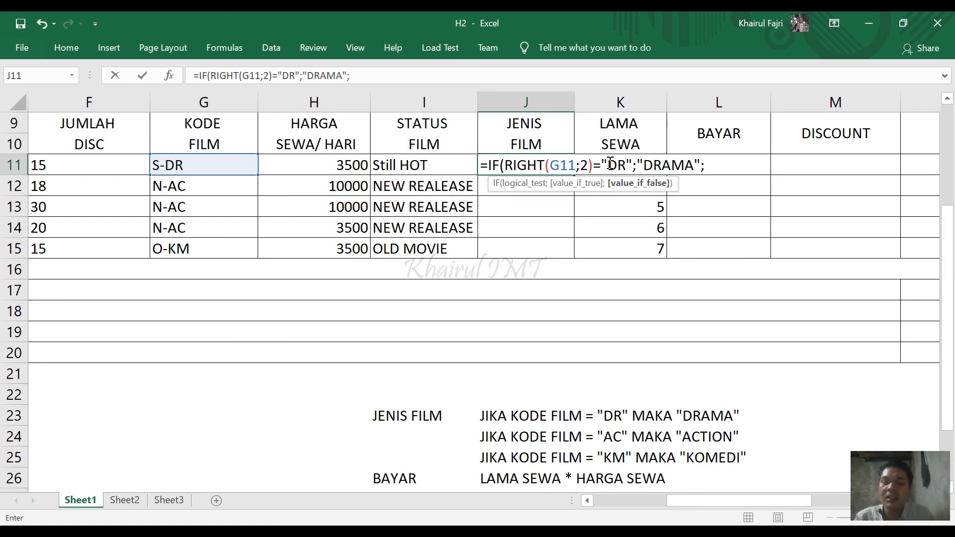
Nest a second IF in the J11 formula, starting its condition with the RIGHT function on cell G11.
text(IF()
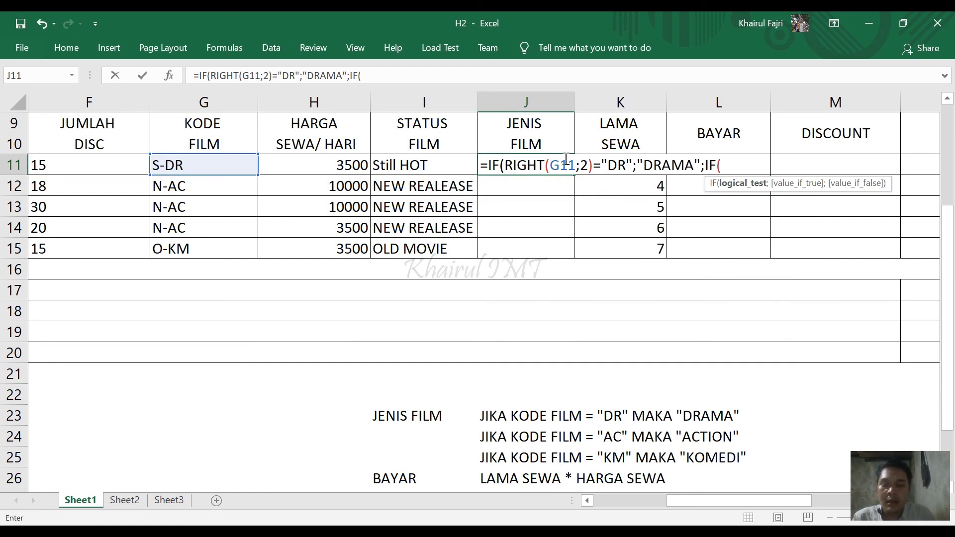
text(RIH)
key(BackSpace)
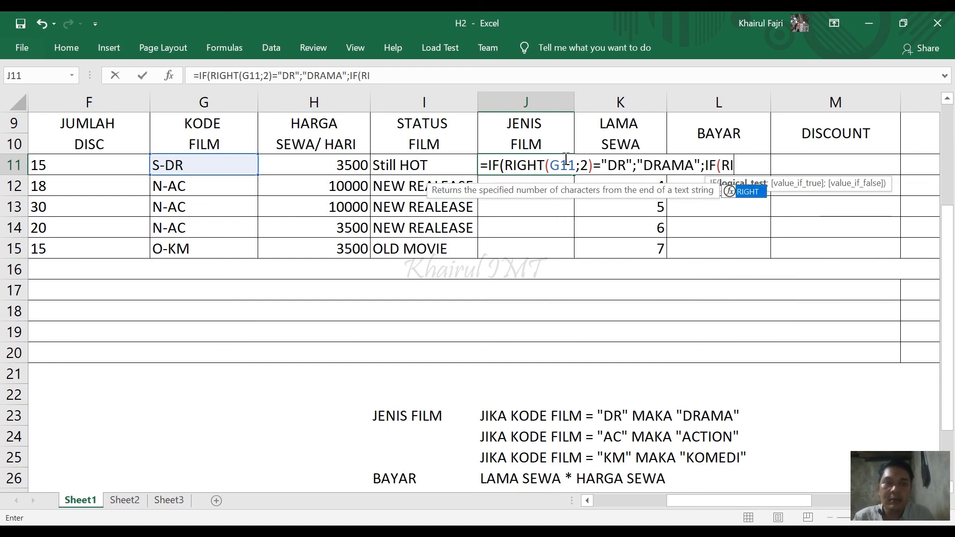
key(Tab)
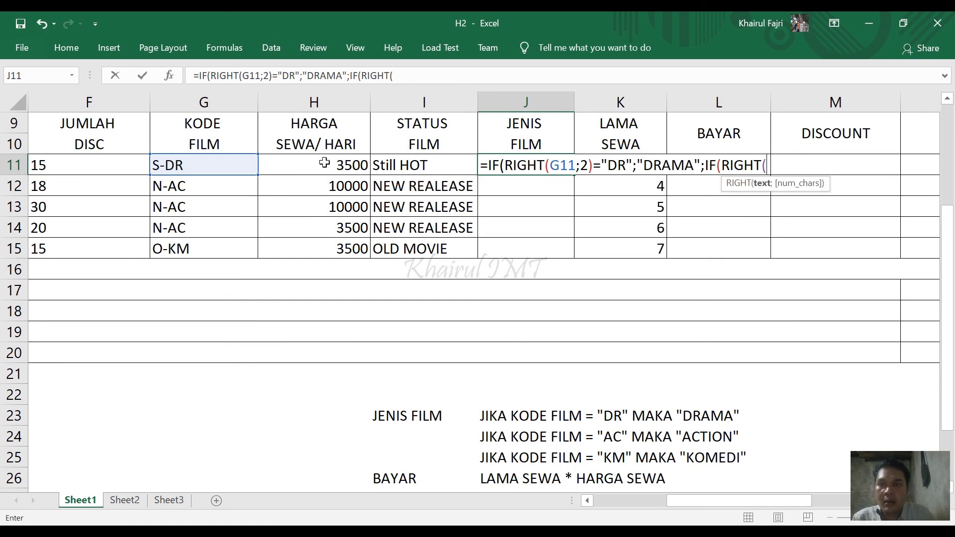
click(240, 167)
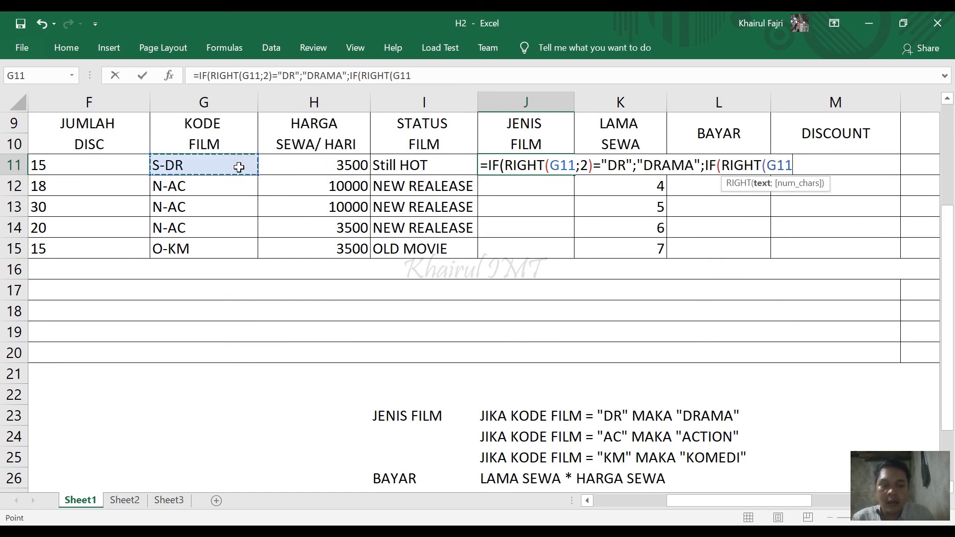
text(:)
key(BackSpace)
text(L2)
key(BackSpace)
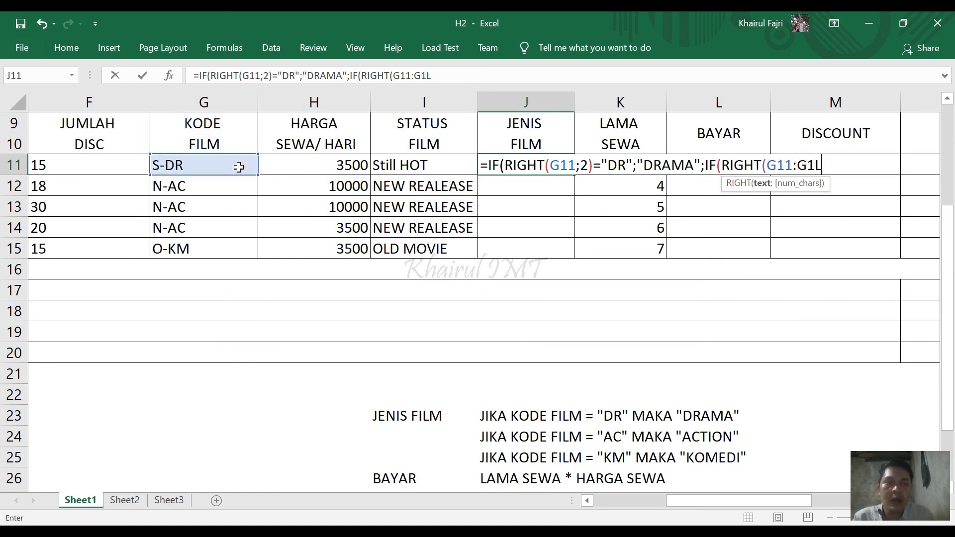
key(BackSpace)
key(BackSpace)
key(BackSpace)
key(BackSpace)
Make the nested RIGHT take 2 characters and compare them with "AC", followed by a semicolon.
text(;2)
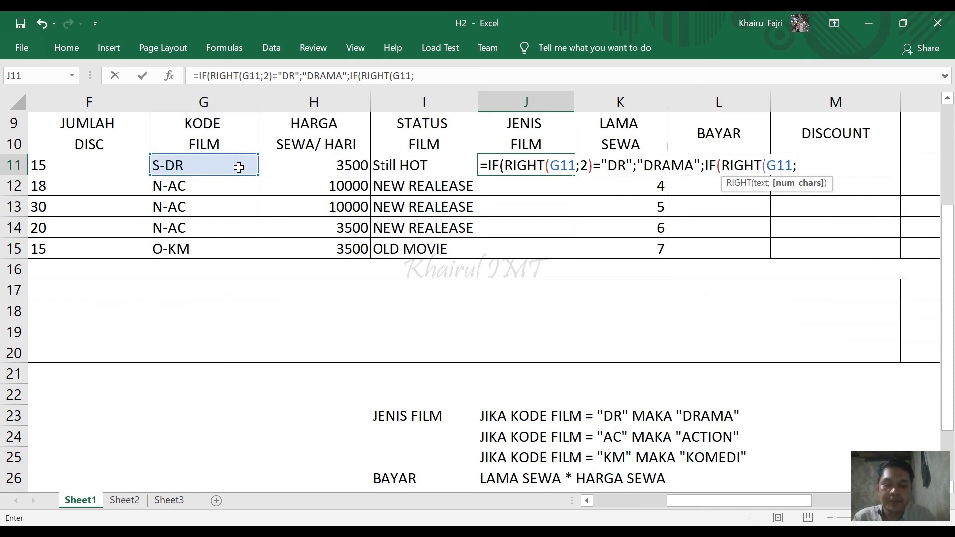
text()=)
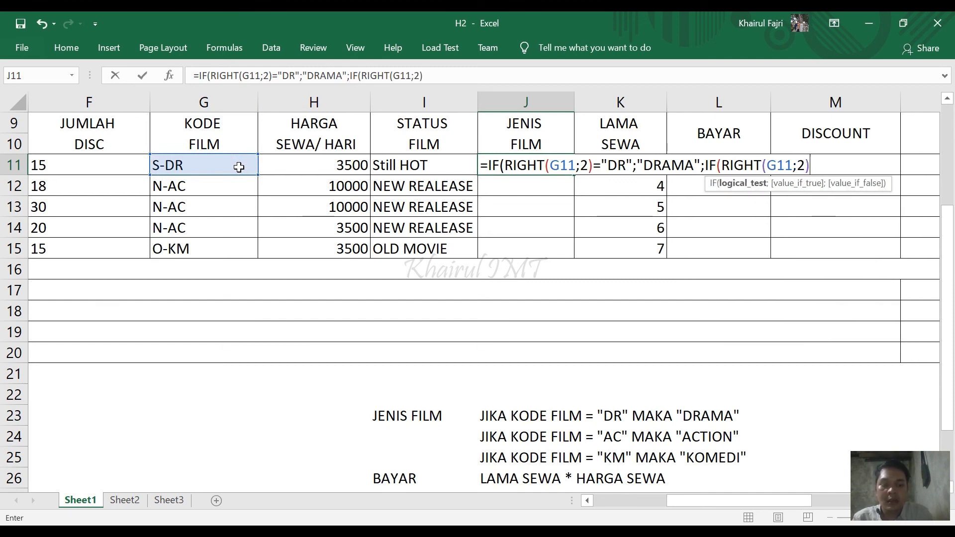
text(")
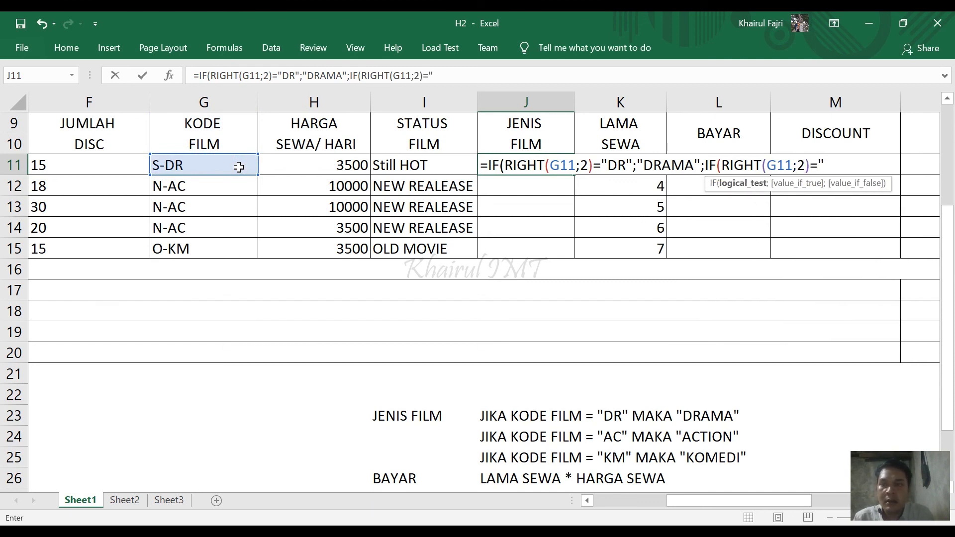
text(AC")
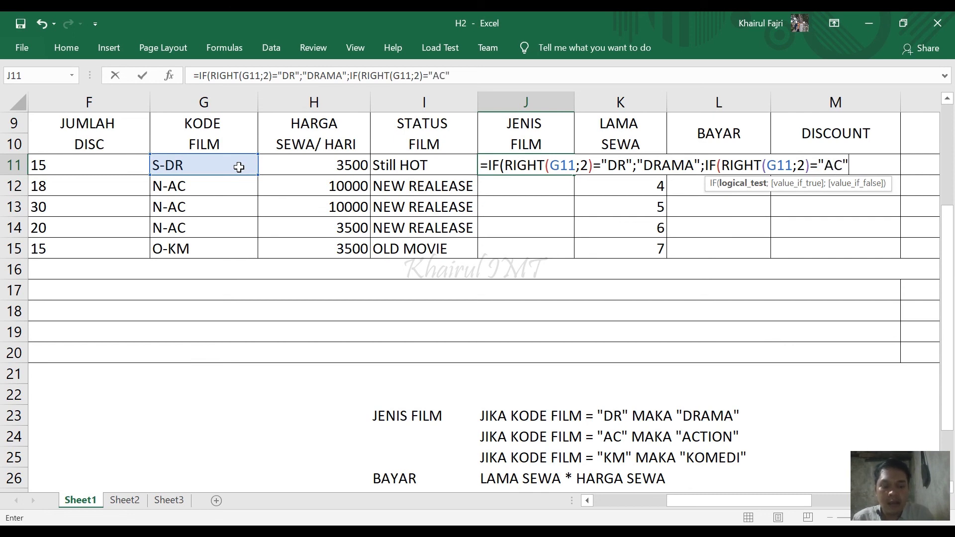
text(;)
text(ACT)
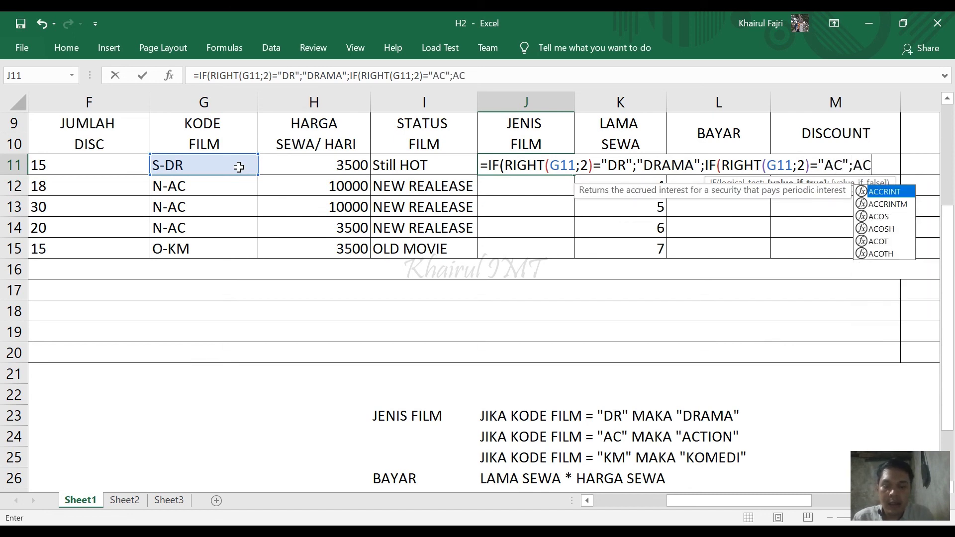
key(BackSpace)
key(BackSpace)
key(BackSpace)
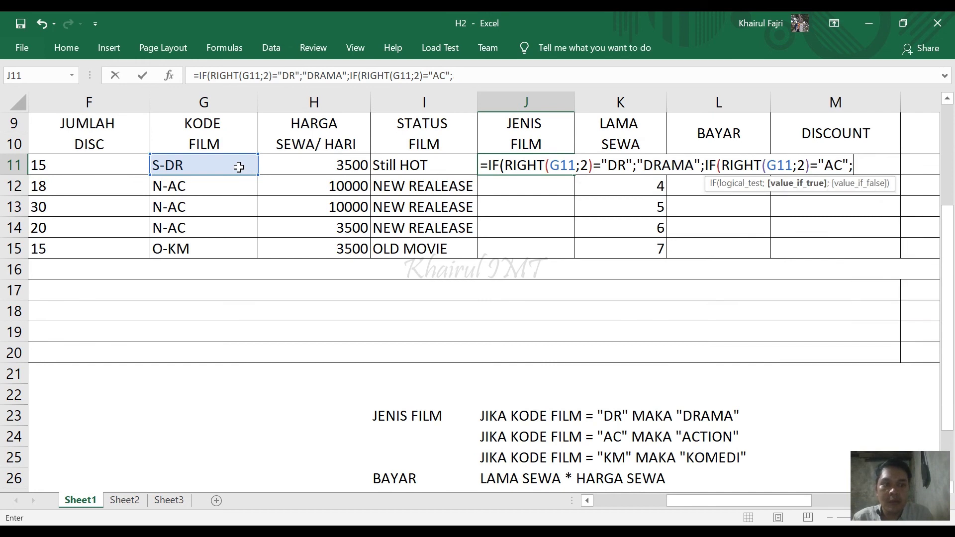
Finish the J11 formula with "ACTION" as the value if true and "KOMEDI" as the value if false, closing both IFs.
text("ACTION)
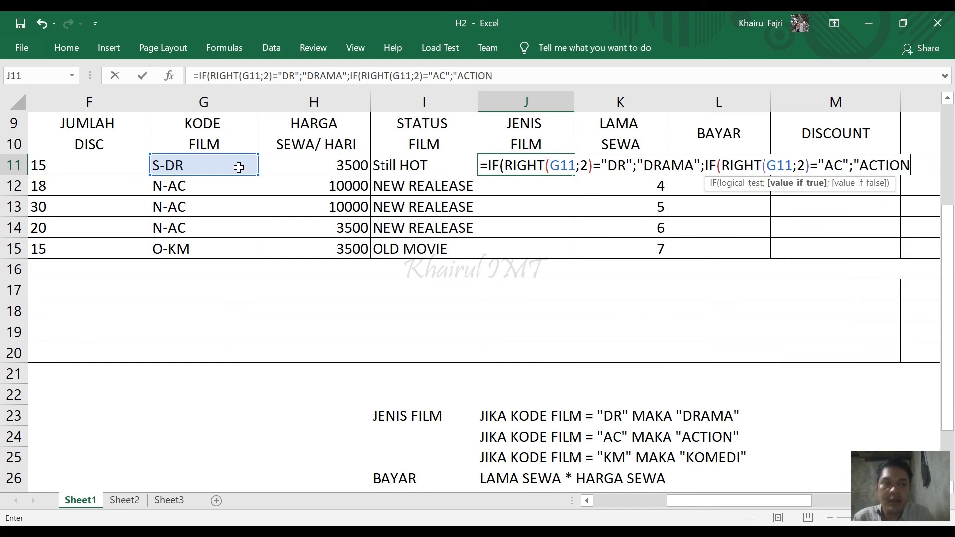
text(";)
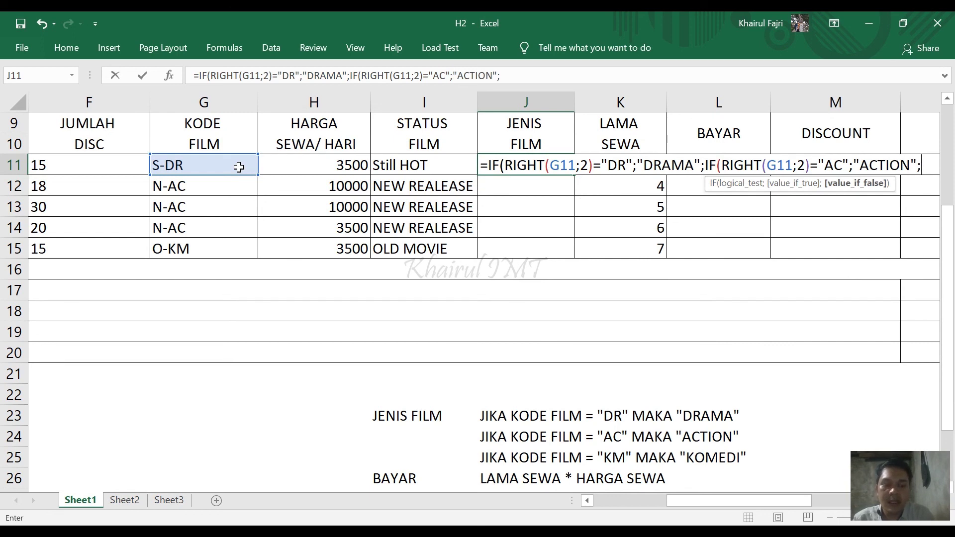
text("KOM)
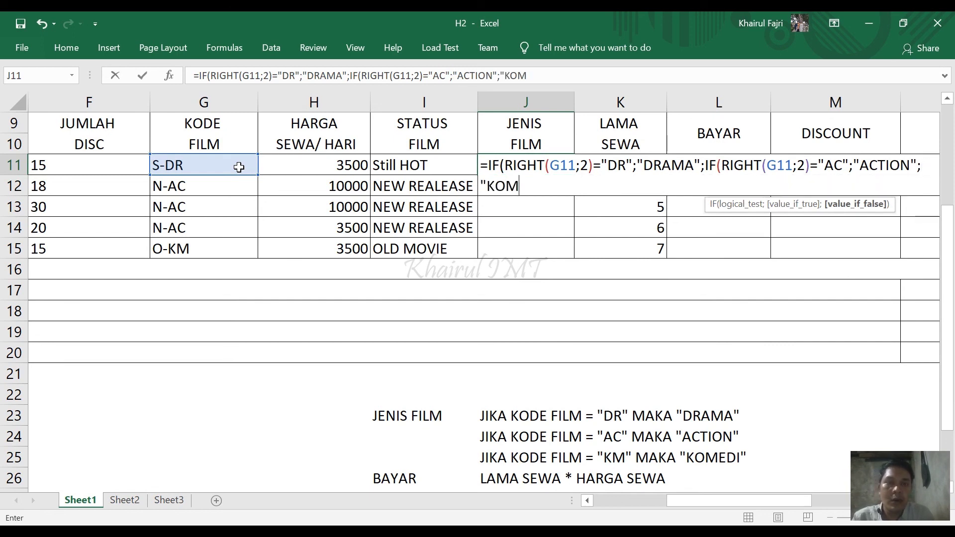
text(EDI)
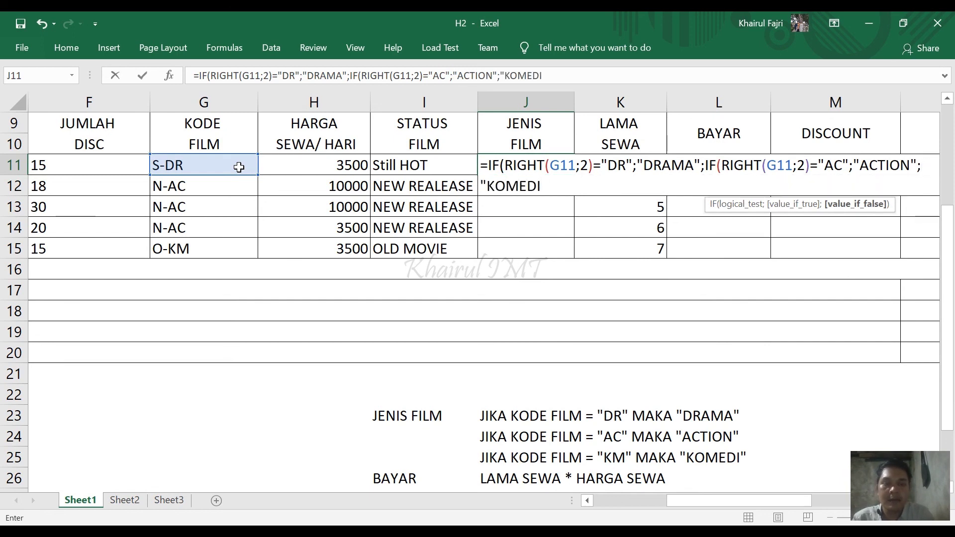
text(")
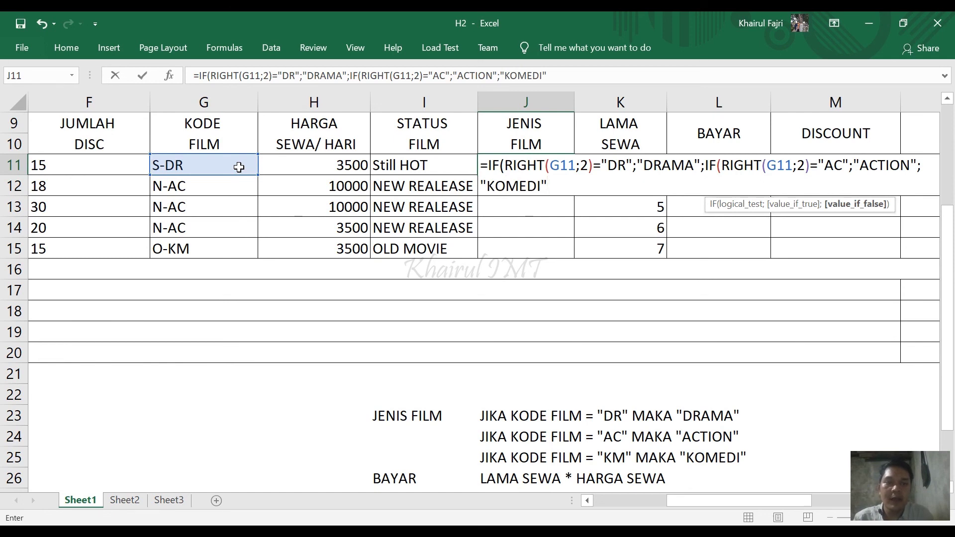
text()))
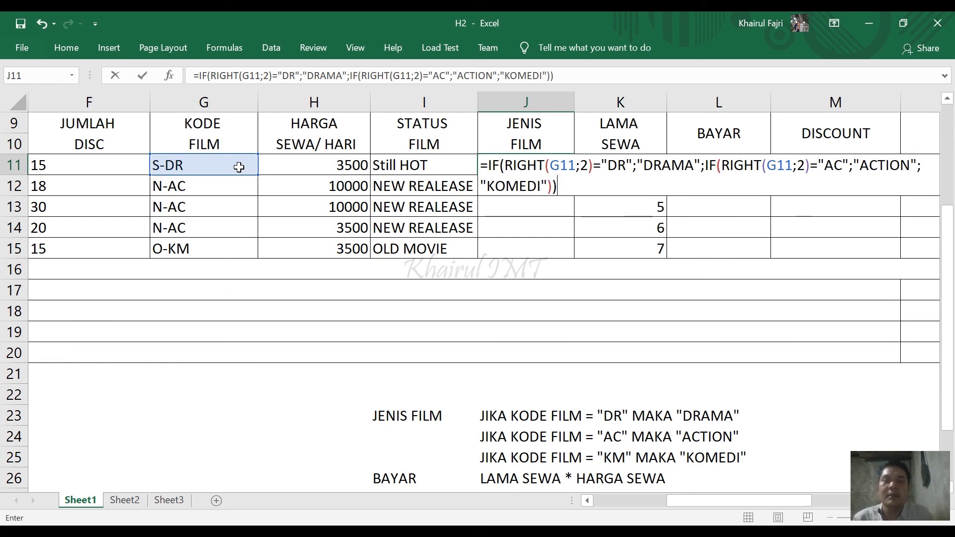
key(Return)
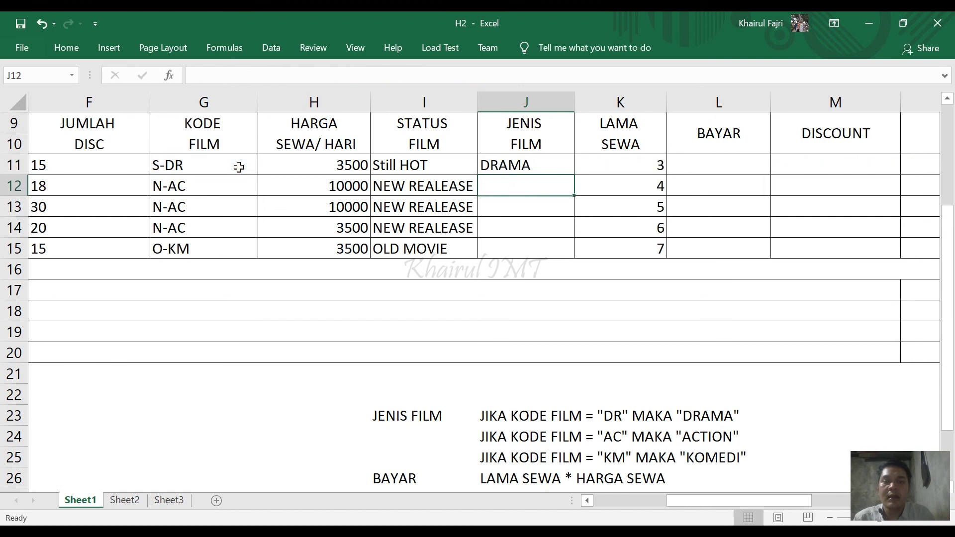
Copy the J11 formula down the JENIS FILM column through J15.
click(512, 167)
drag(573, 174, 570, 254)
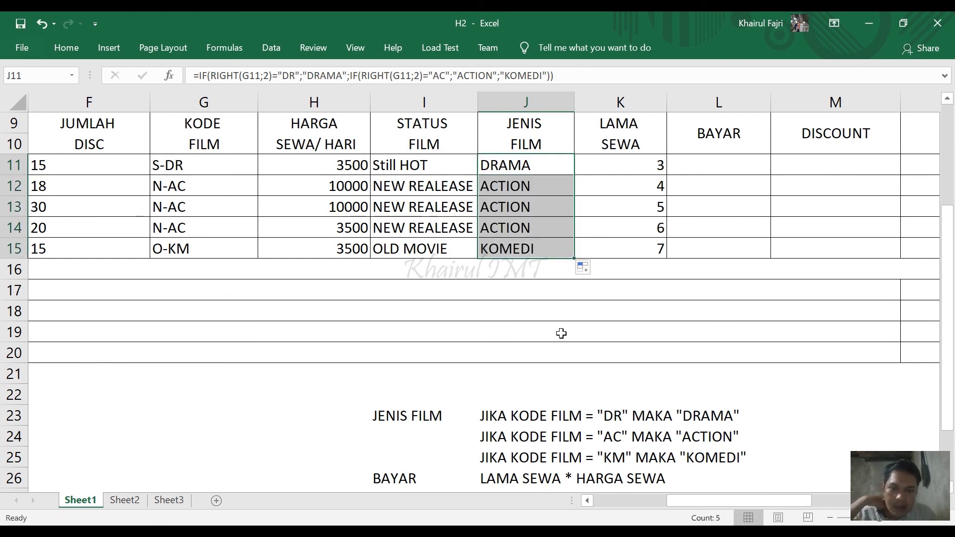
scroll(561, 333, down, 2)
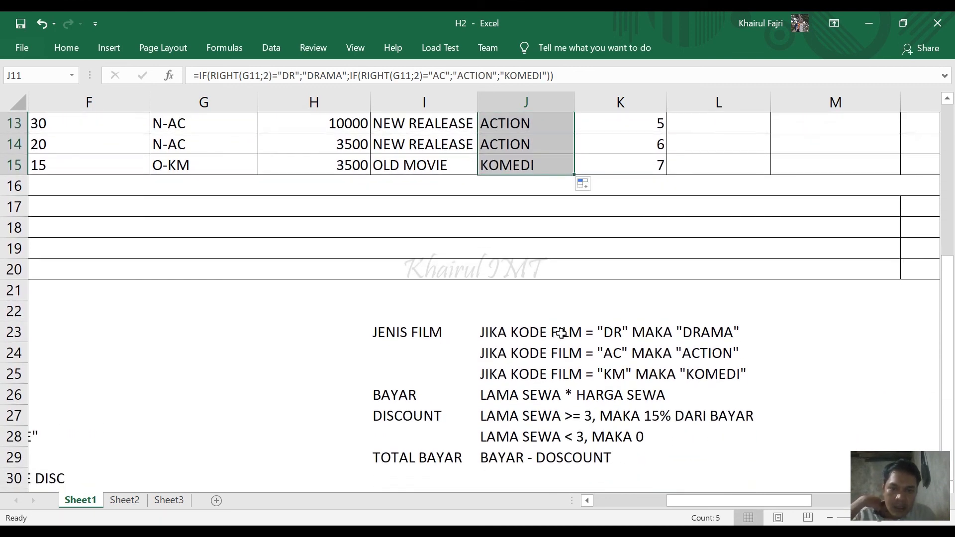
scroll(561, 333, up, 2)
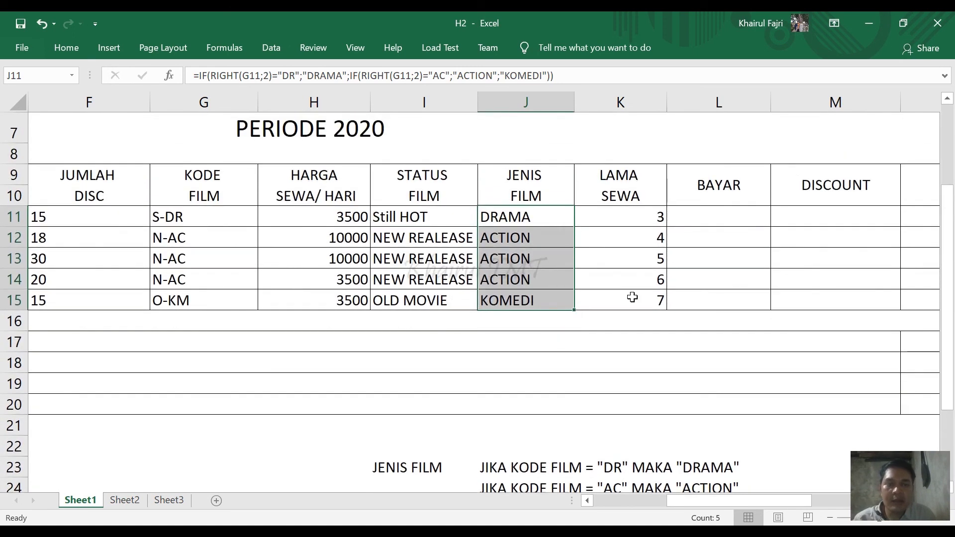
Calculate BAYAR in L11 with the formula =H11*K11 and copy it down the column through L15.
click(724, 218)
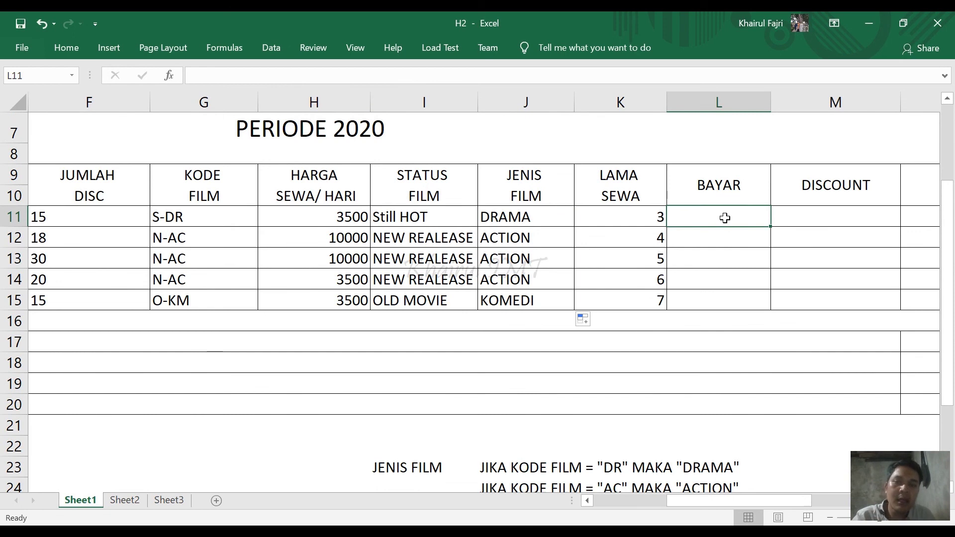
scroll(725, 218, down, 2)
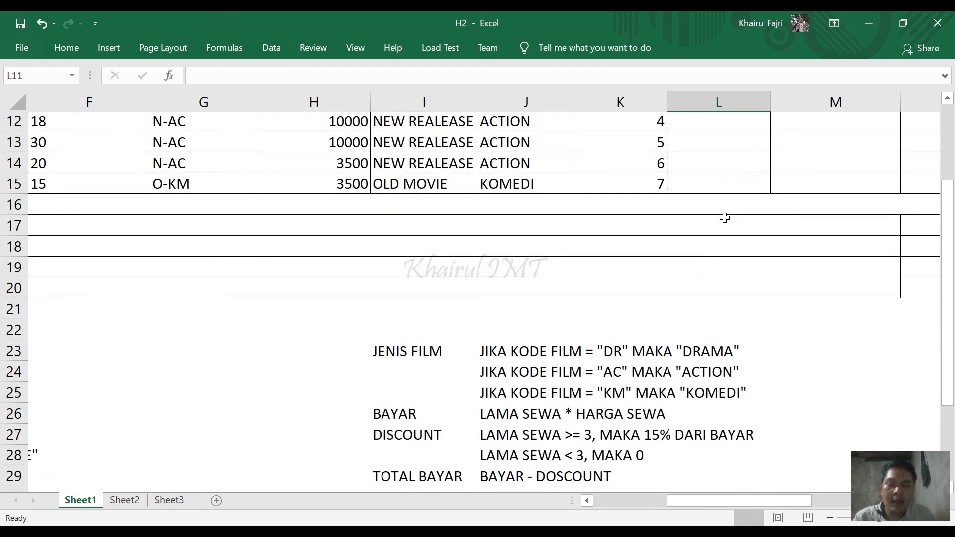
scroll(724, 218, up, 1)
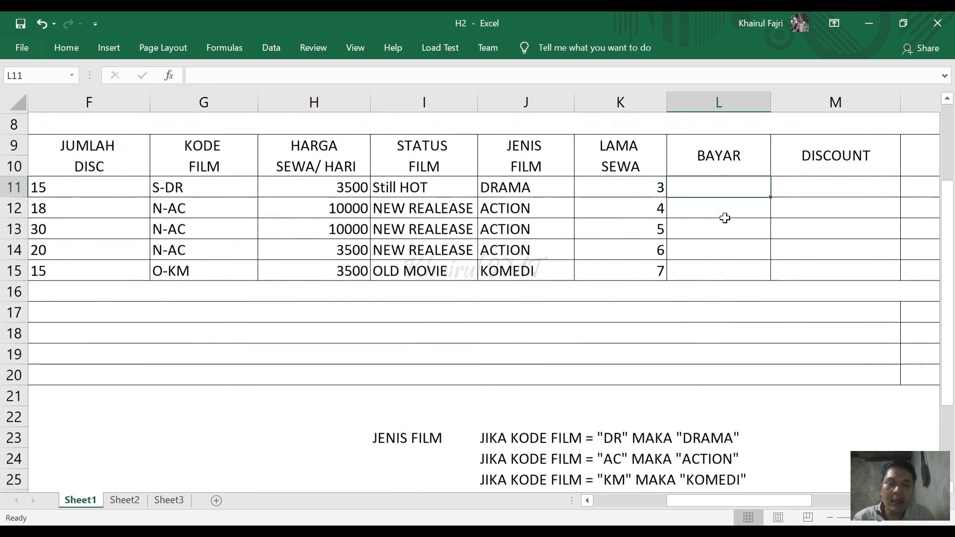
scroll(725, 218, up, 1)
text(=)
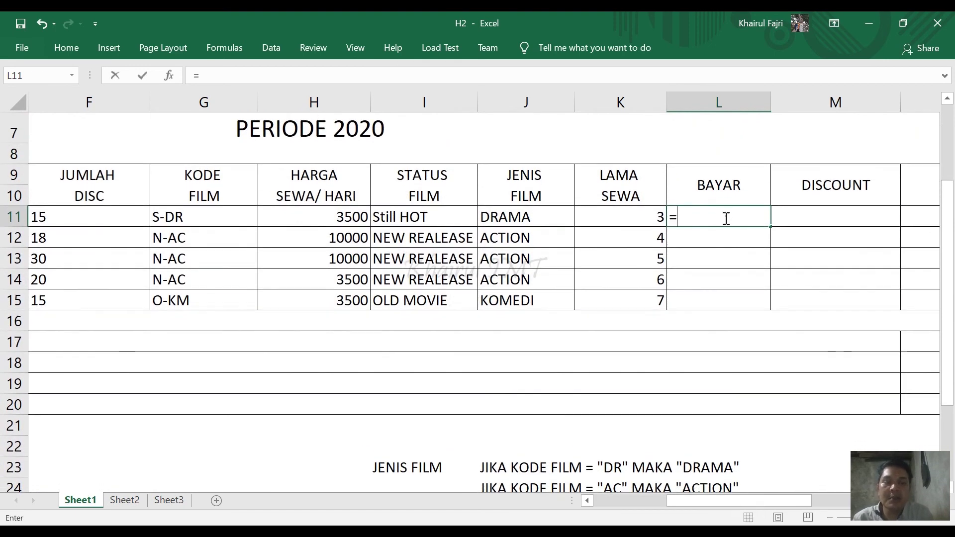
click(361, 218)
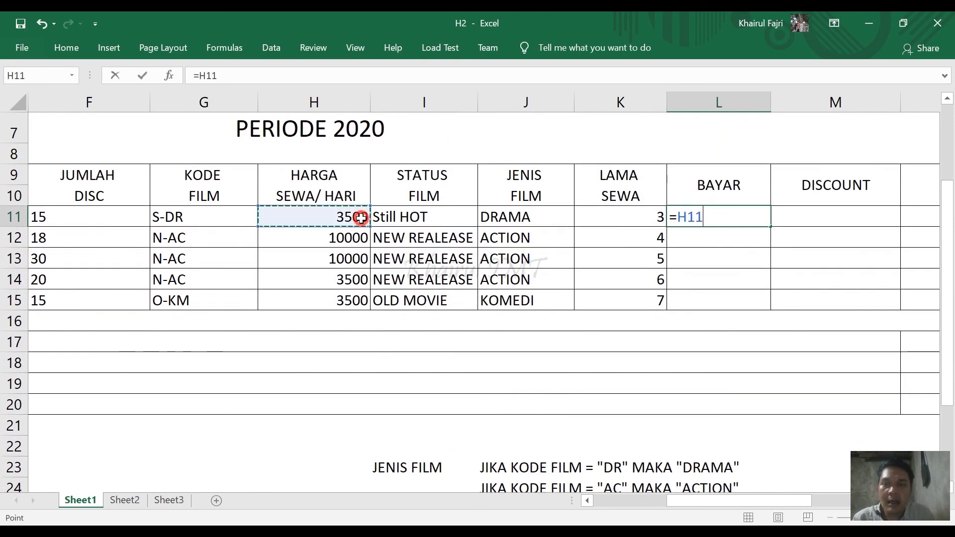
text(*)
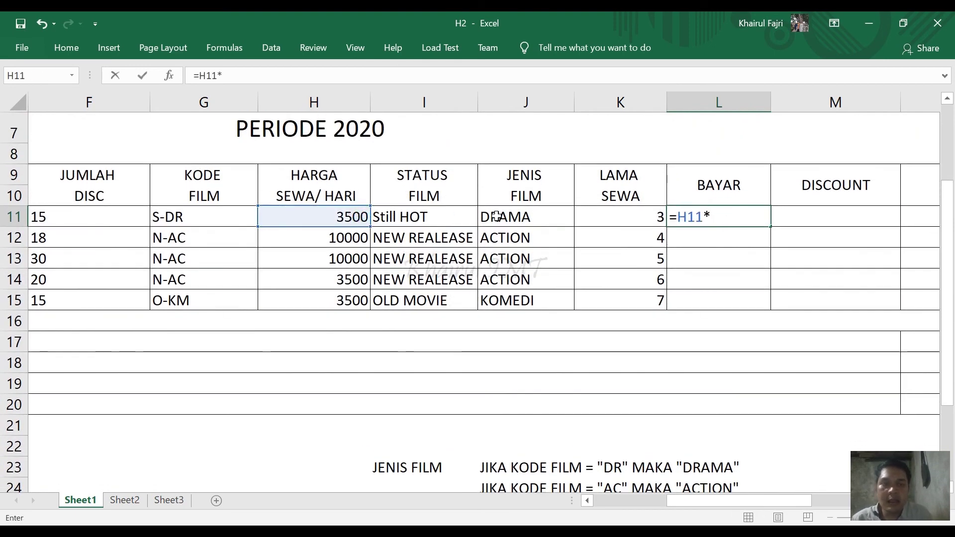
click(611, 219)
key(Return)
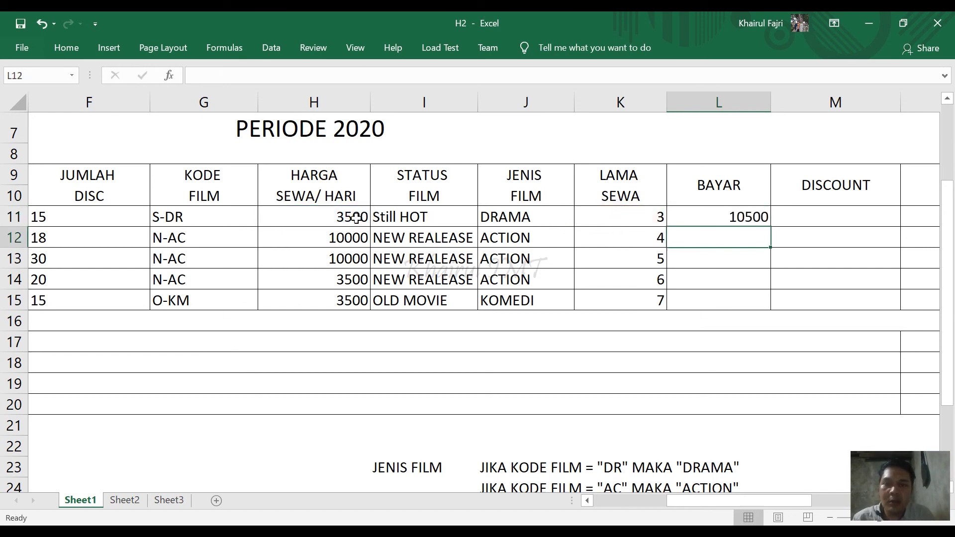
click(721, 219)
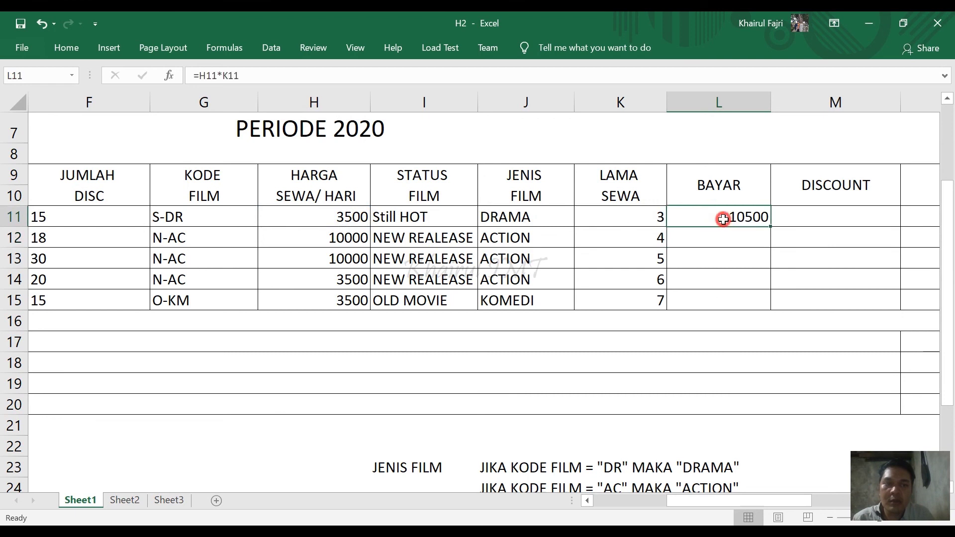
drag(769, 227, 768, 309)
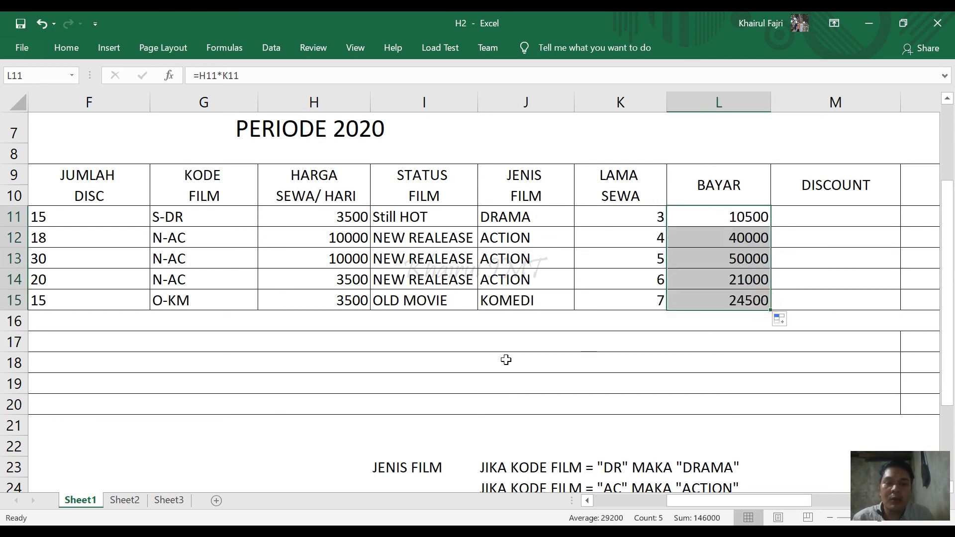
Start the DISCOUNT formula in M11 with an IF testing whether K11>=3, followed by a semicolon.
scroll(506, 358, down, 4)
scroll(526, 381, up, 2)
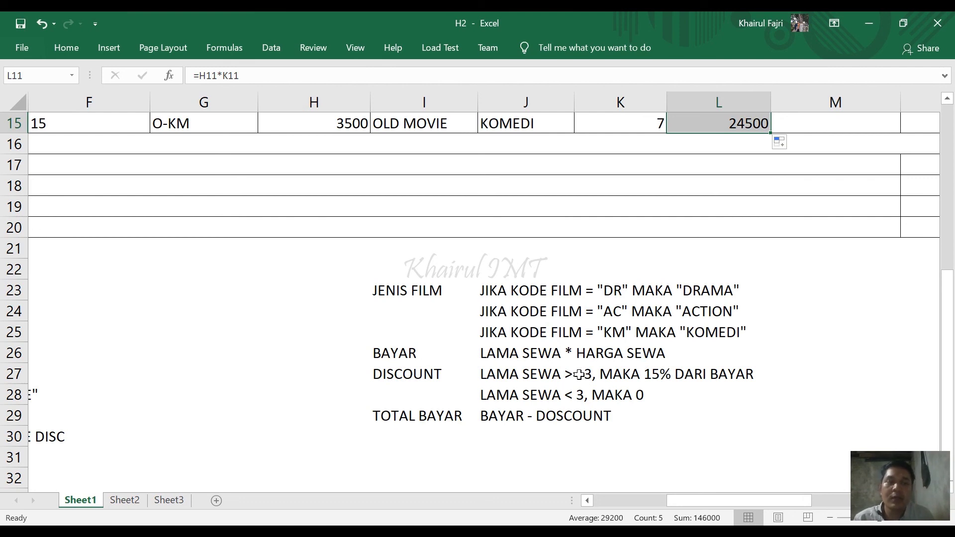
scroll(579, 374, up, 2)
scroll(579, 374, right, 1)
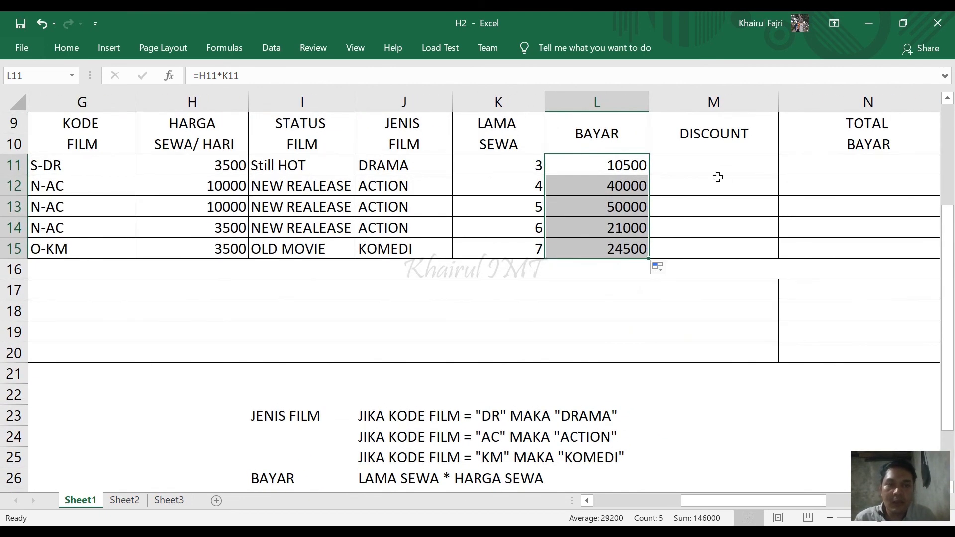
click(717, 167)
text(=)
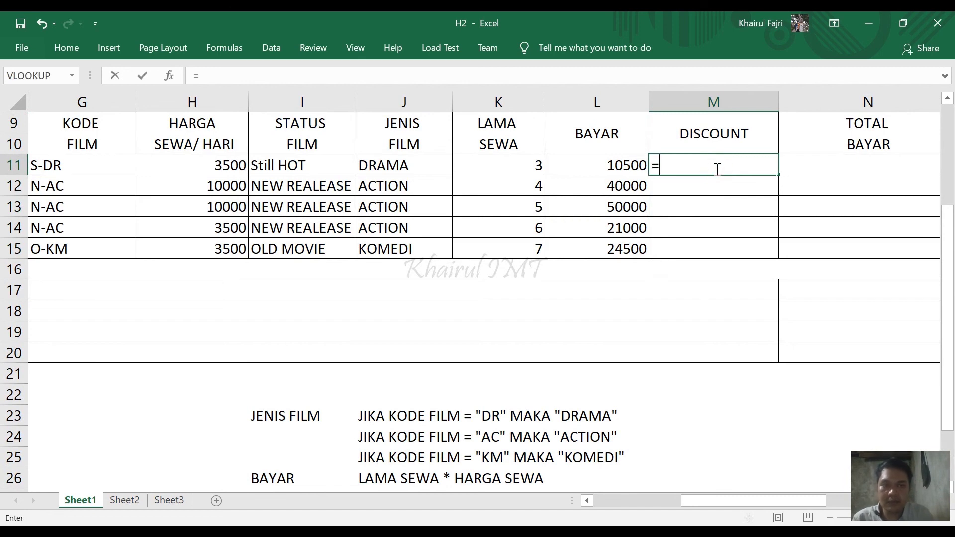
scroll(718, 167, down, 2)
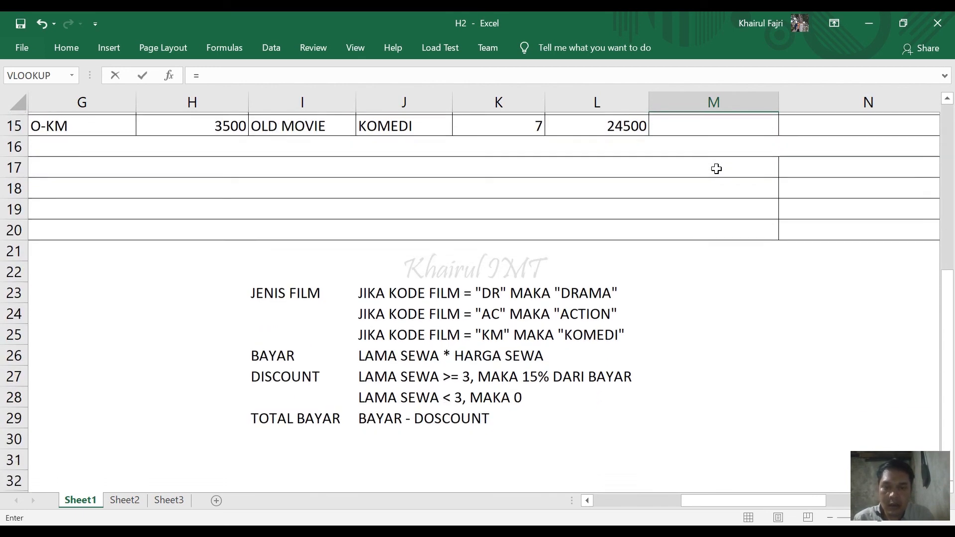
scroll(716, 168, up, 2)
scroll(716, 168, down, 3)
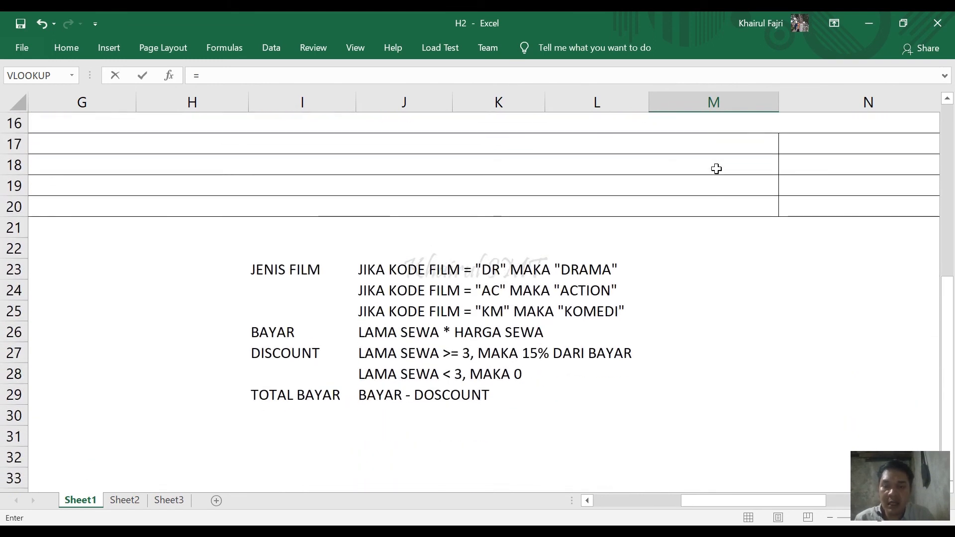
scroll(716, 168, up, 2)
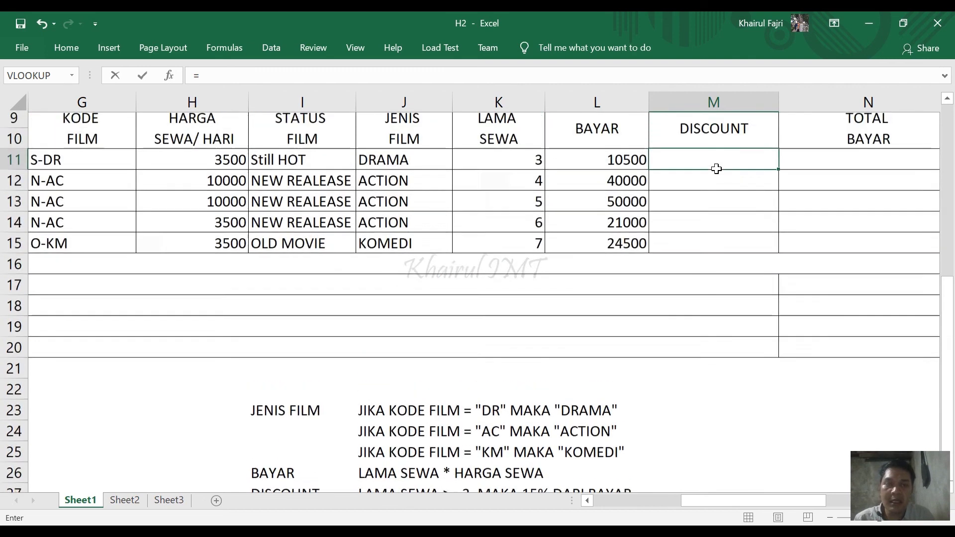
scroll(716, 168, up, 1)
text(IF()
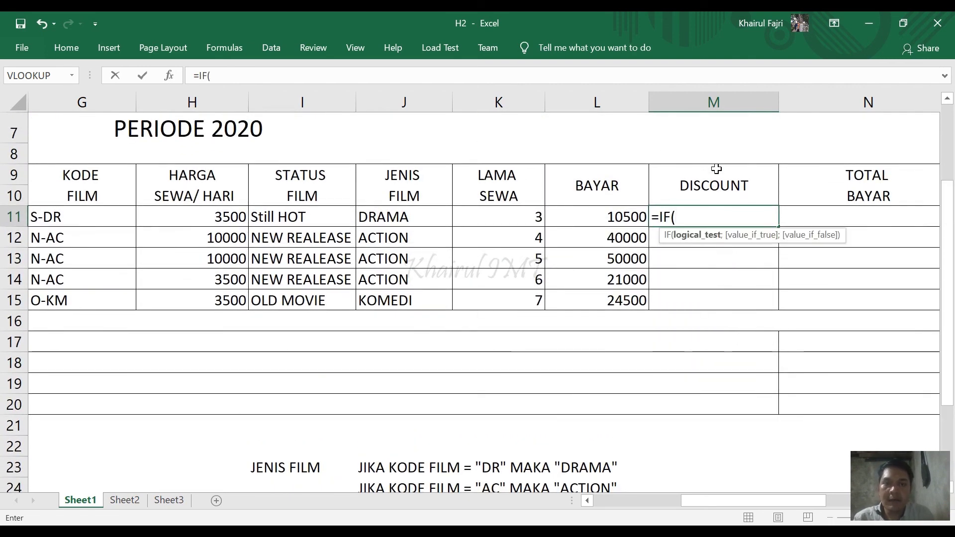
click(530, 219)
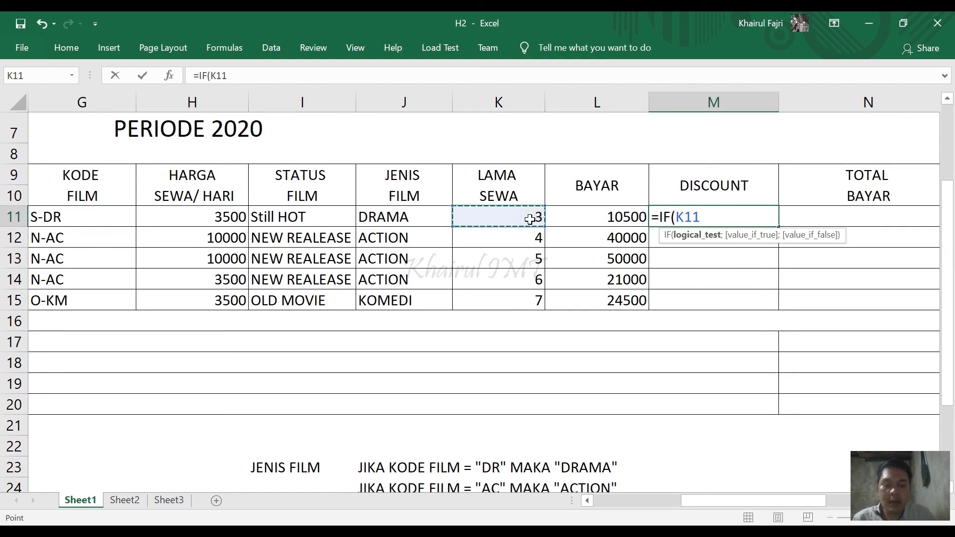
text(>=)
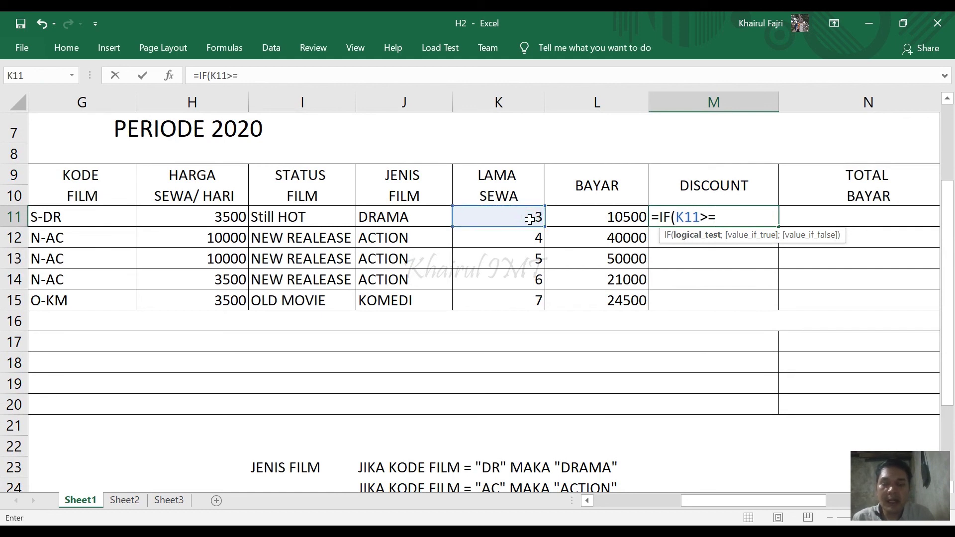
text(;)
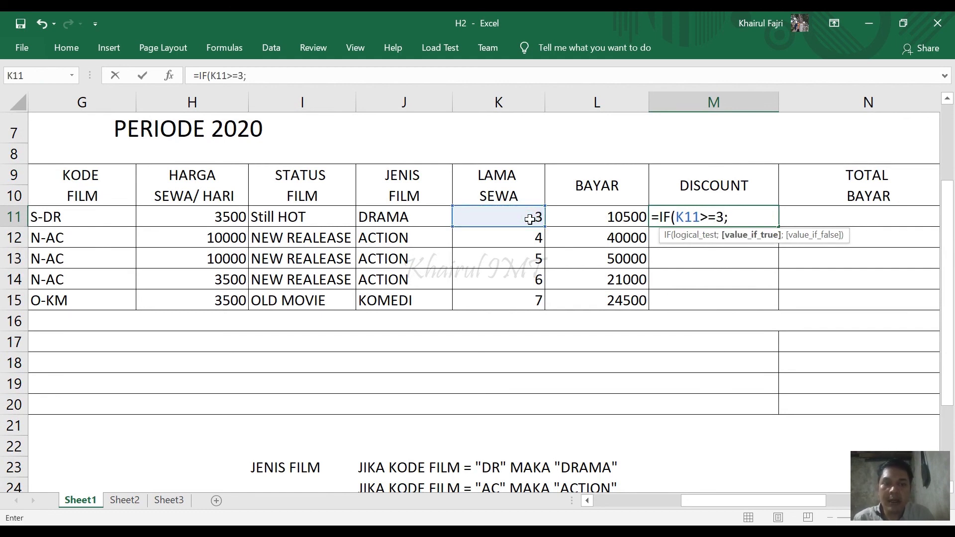
Finish the M11 formula with 15%*L11 as the value if true and 0 if false, and copy it down through M15.
scroll(530, 219, down, 2)
scroll(530, 219, up, 2)
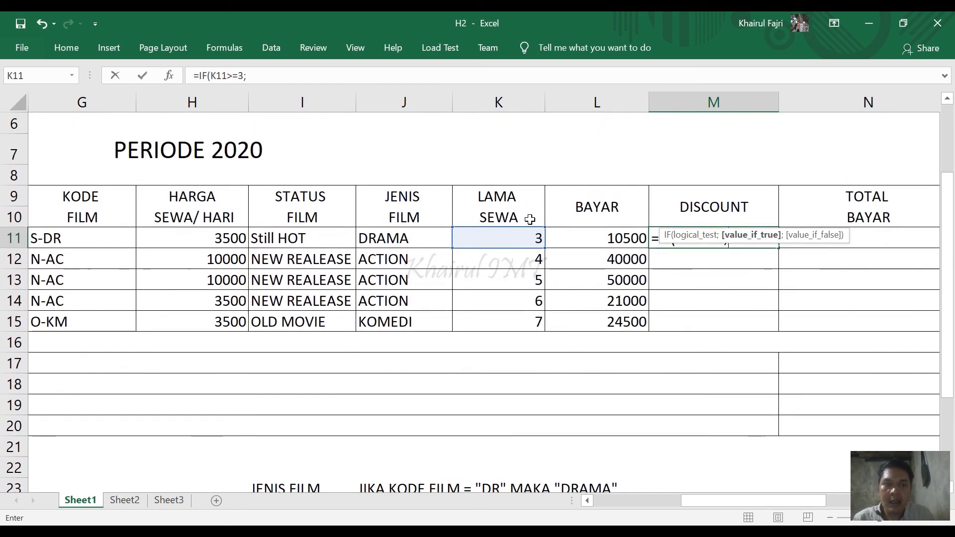
text(15)
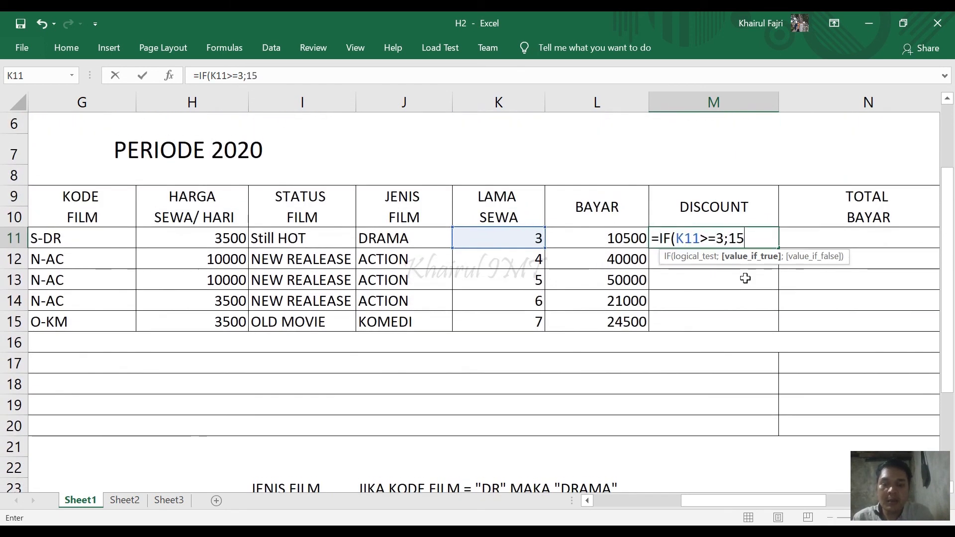
text(%)
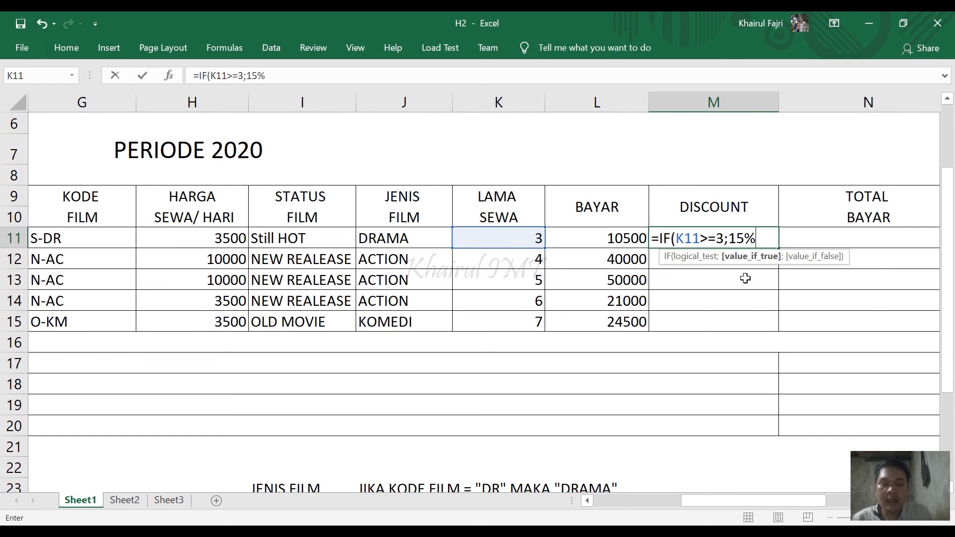
text(*)
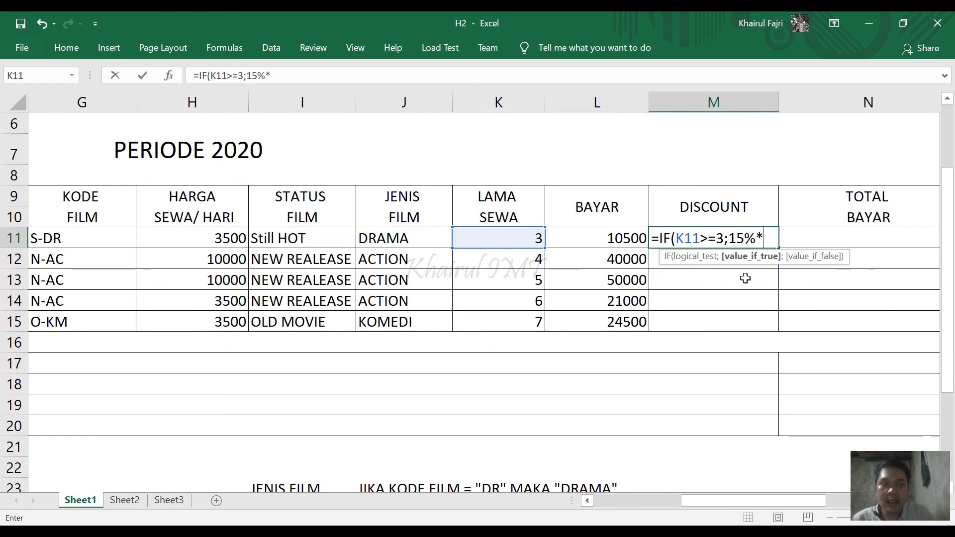
click(628, 237)
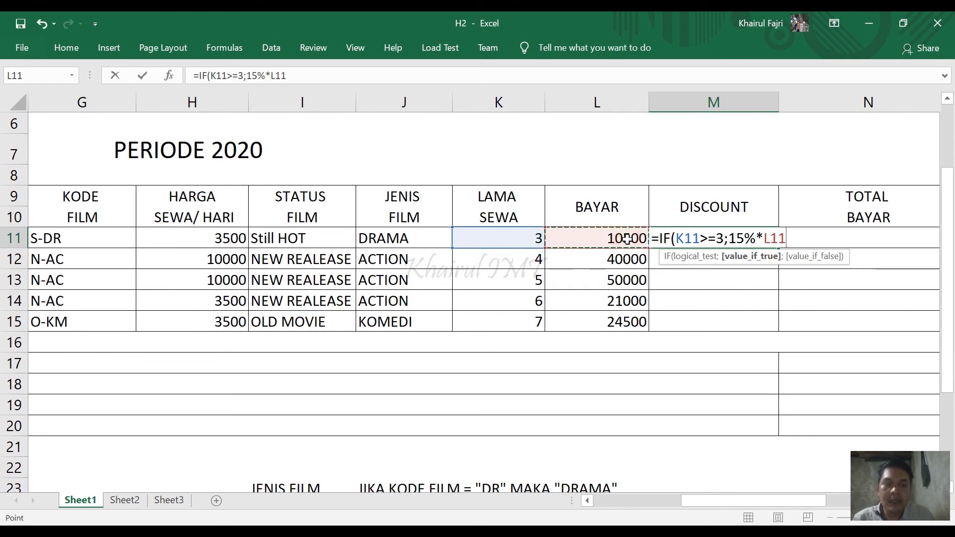
text(;0)
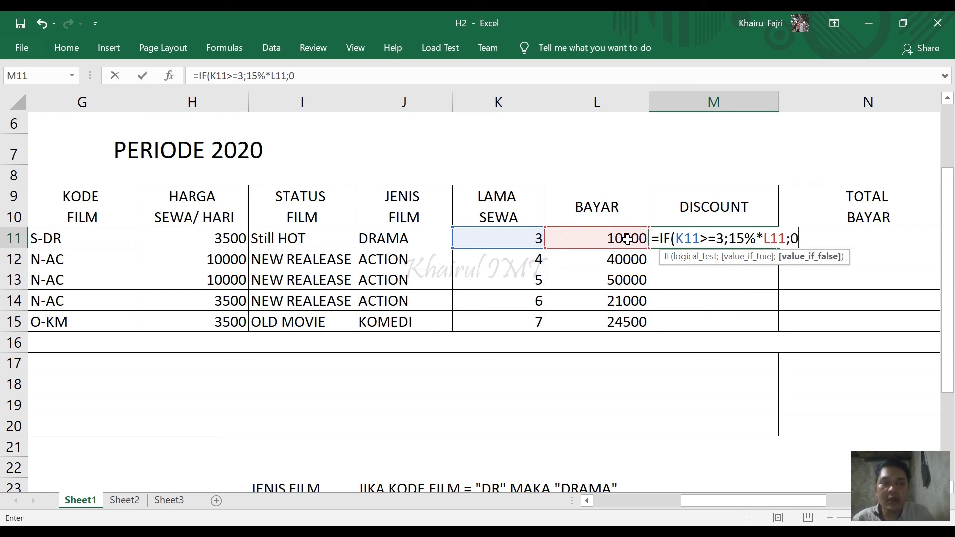
key(Return)
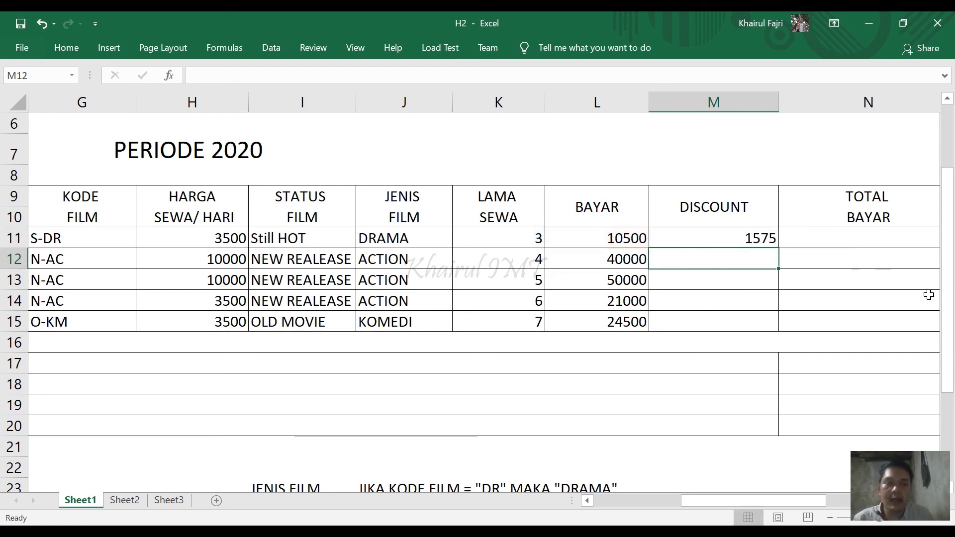
click(774, 244)
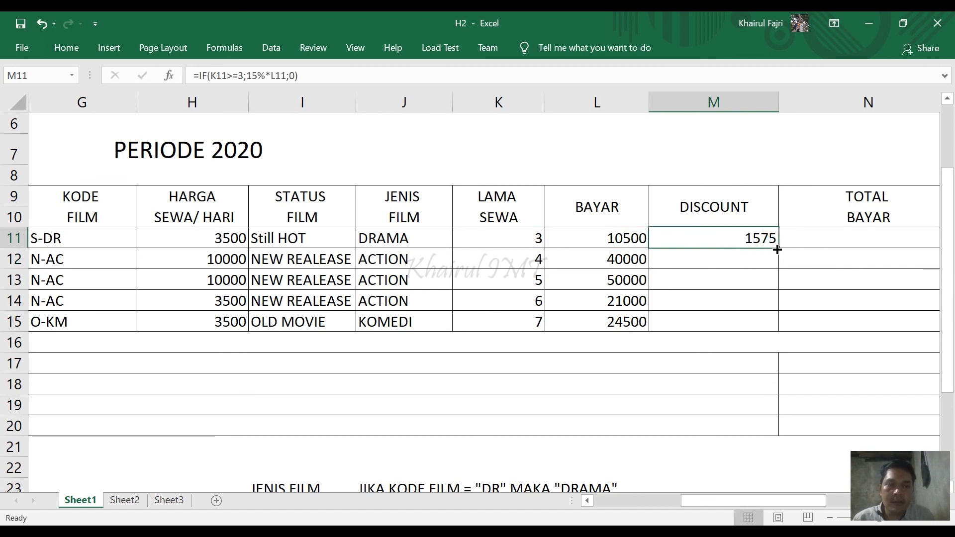
drag(777, 249, 777, 331)
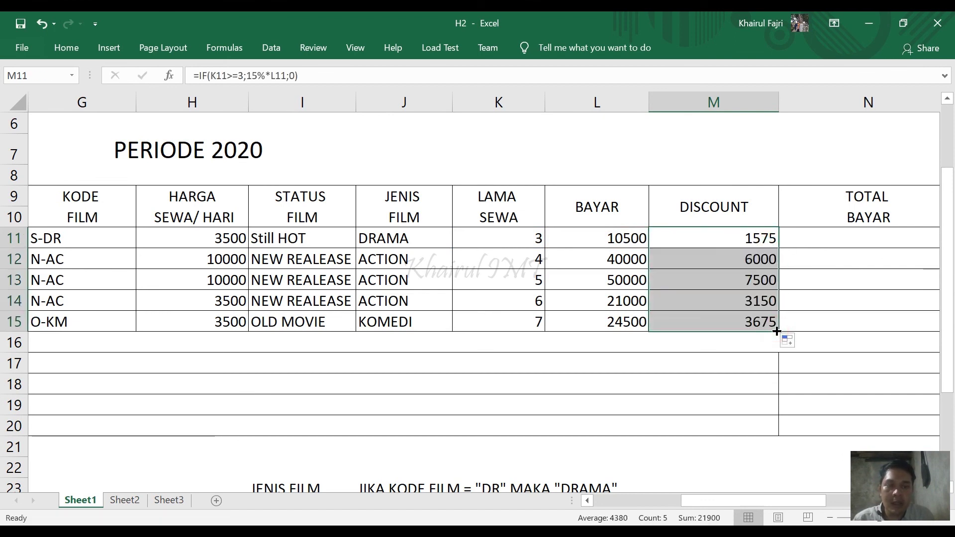
Calculate TOTAL BAYAR in N11 with the formula =L11-M11 and copy it down the column through N15.
scroll(777, 331, down, 3)
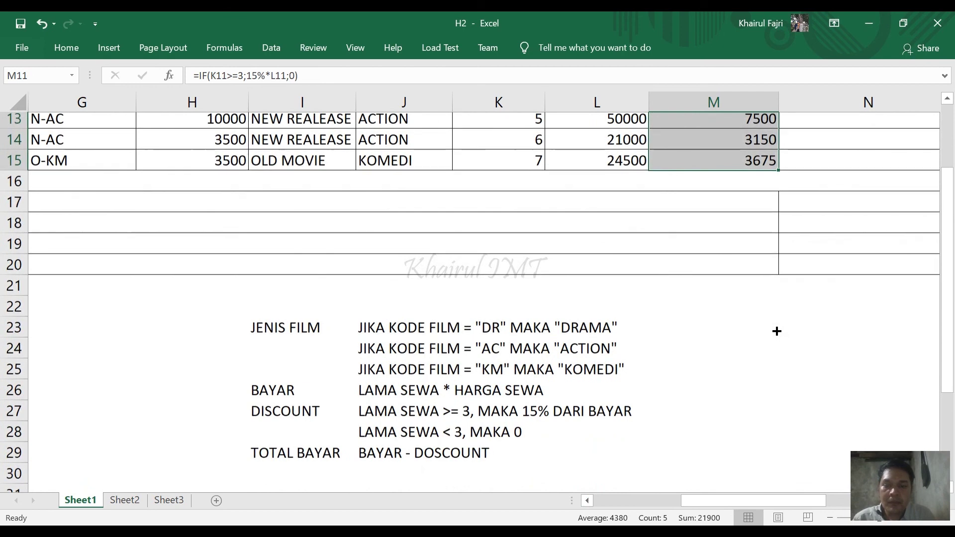
scroll(777, 331, up, 2)
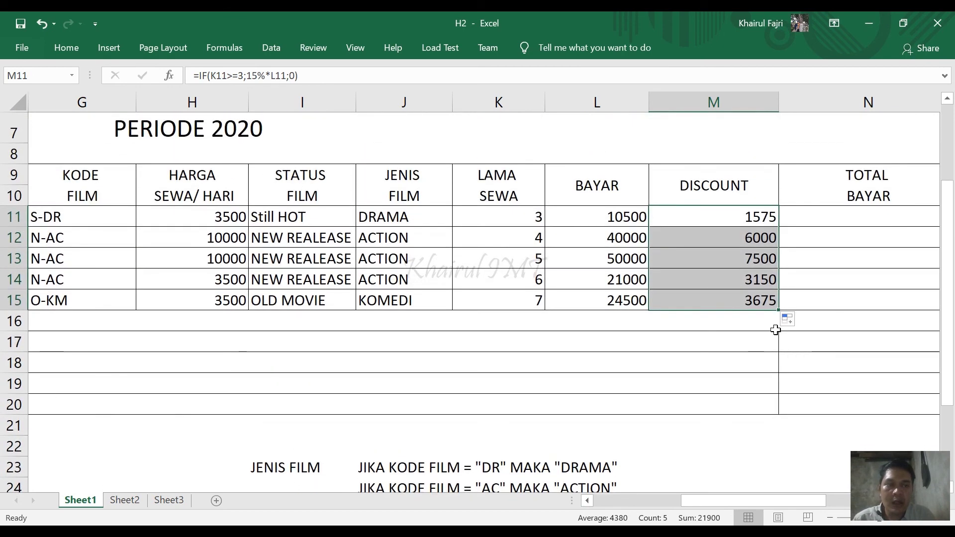
scroll(776, 329, right, 1)
scroll(776, 330, left, 1)
click(855, 217)
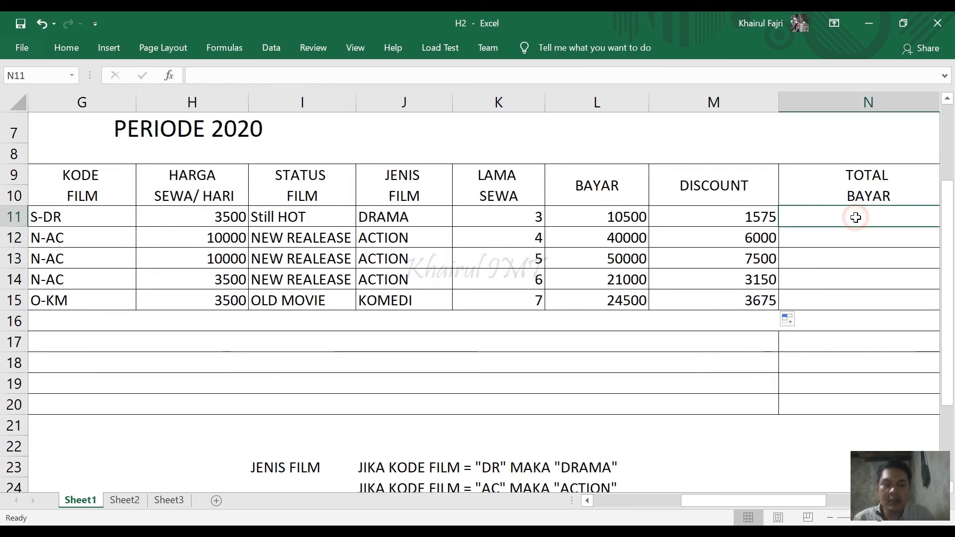
text(=)
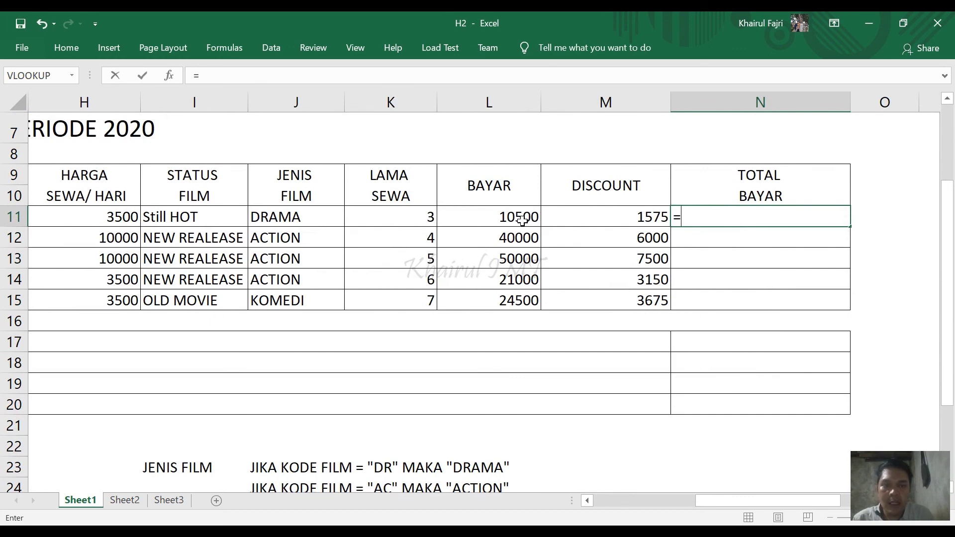
click(521, 222)
text(-)
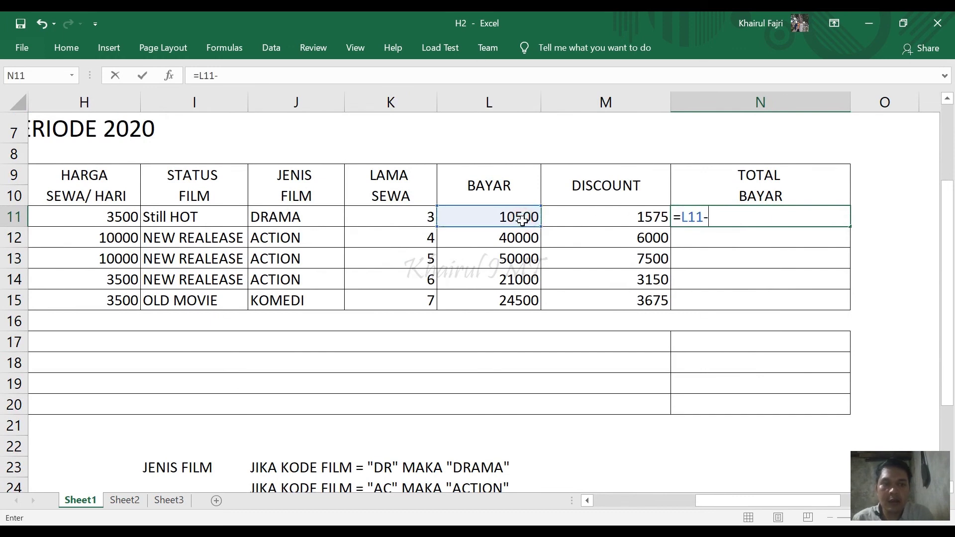
click(598, 217)
key(Return)
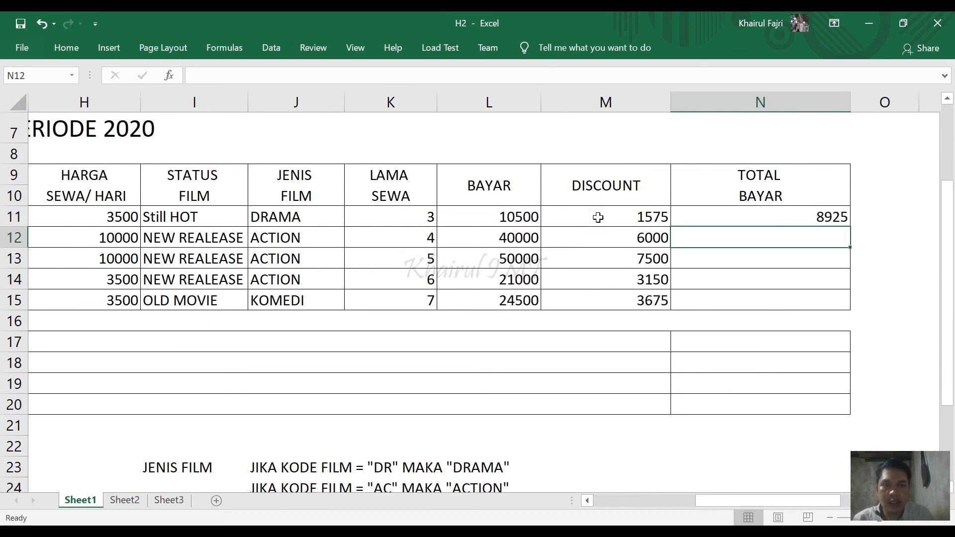
click(792, 217)
drag(850, 226, 844, 308)
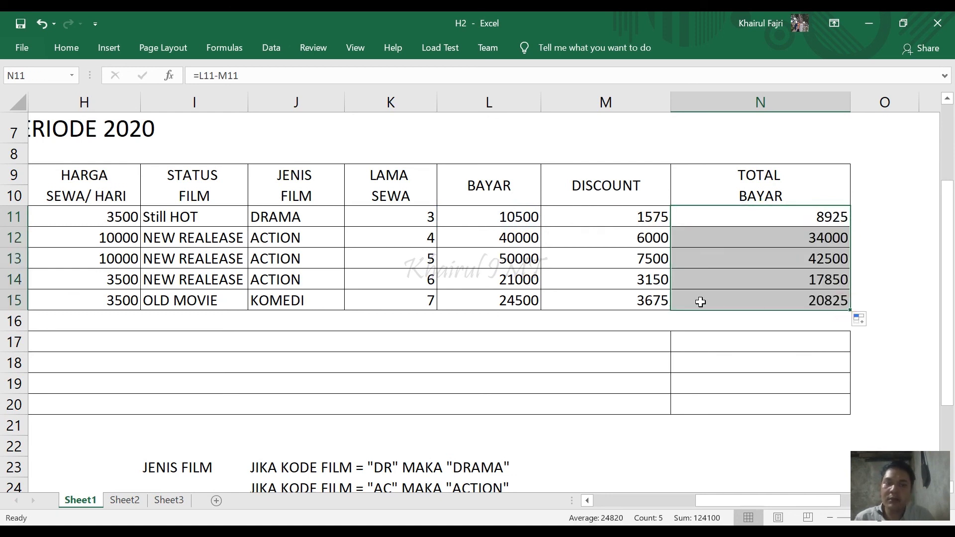
Calculate the overall payment (BAYAR SELURUHNYA) in N17 with the formula =SUM(N11:N15).
scroll(457, 341, right, 1)
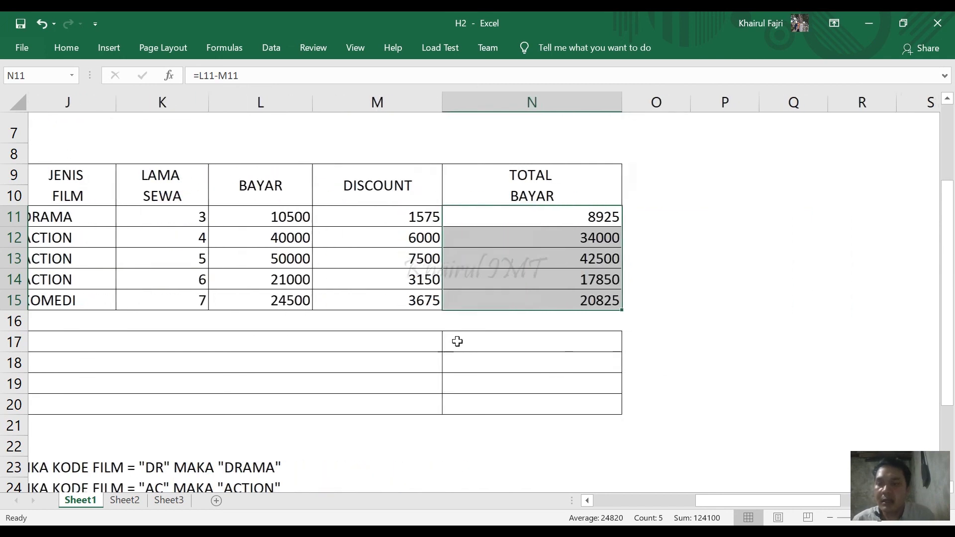
scroll(457, 342, left, 4)
scroll(457, 341, left, 3)
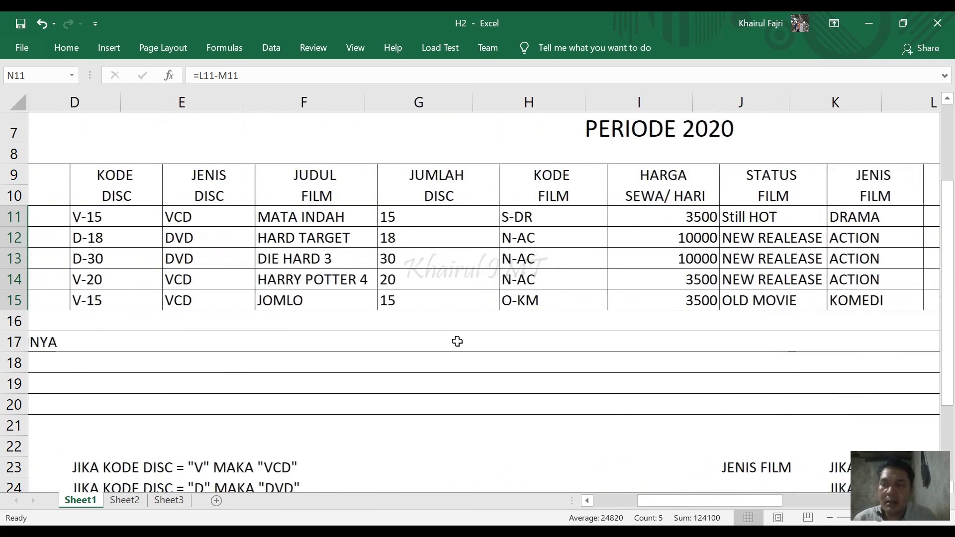
scroll(457, 341, right, 7)
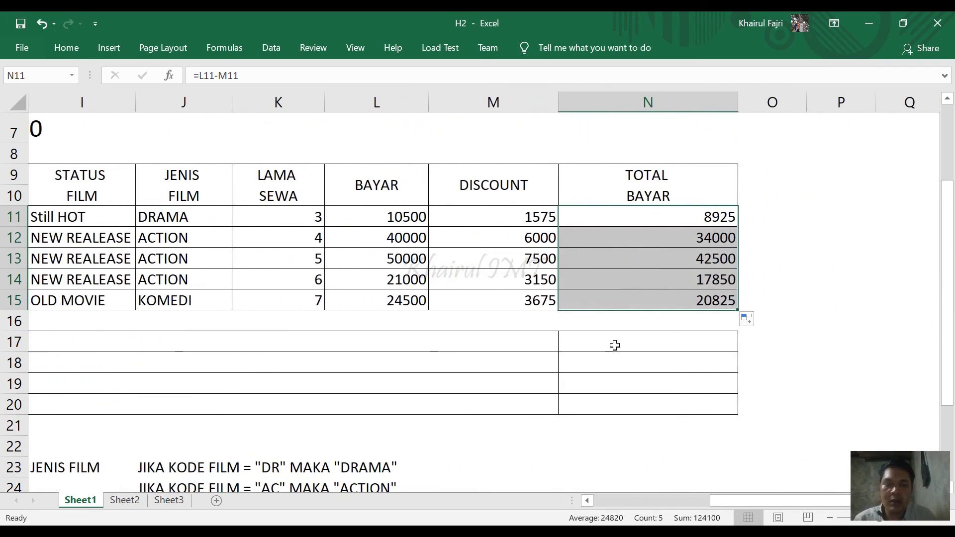
click(614, 343)
text(=S)
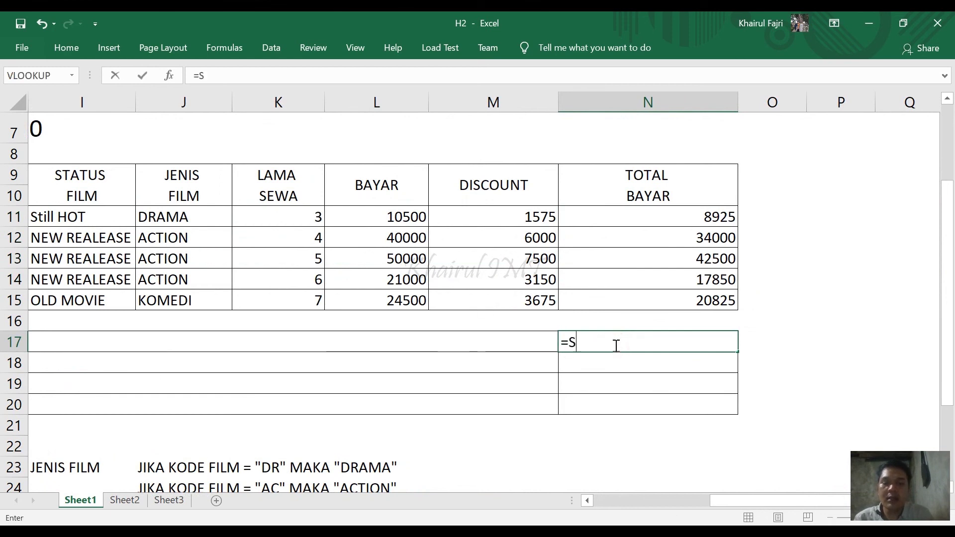
text(UM()
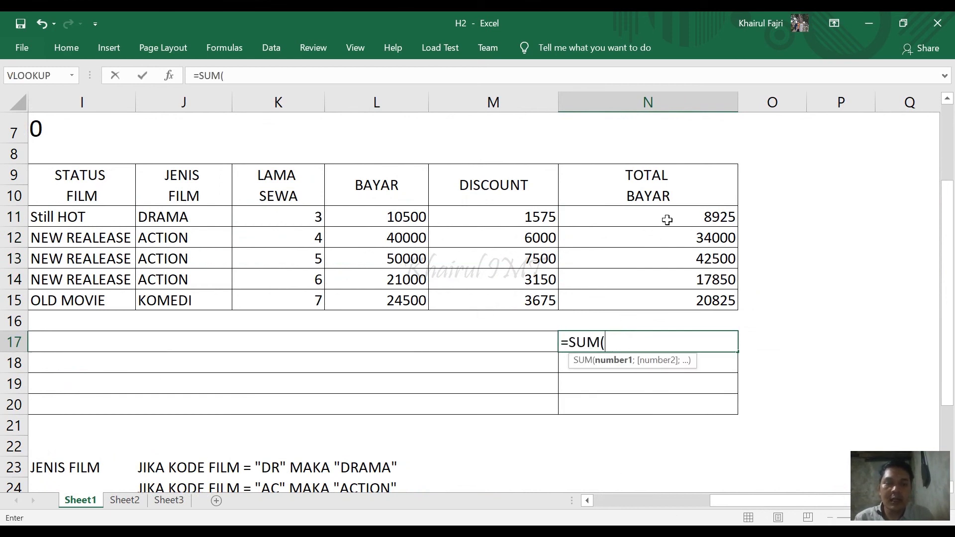
click(668, 218)
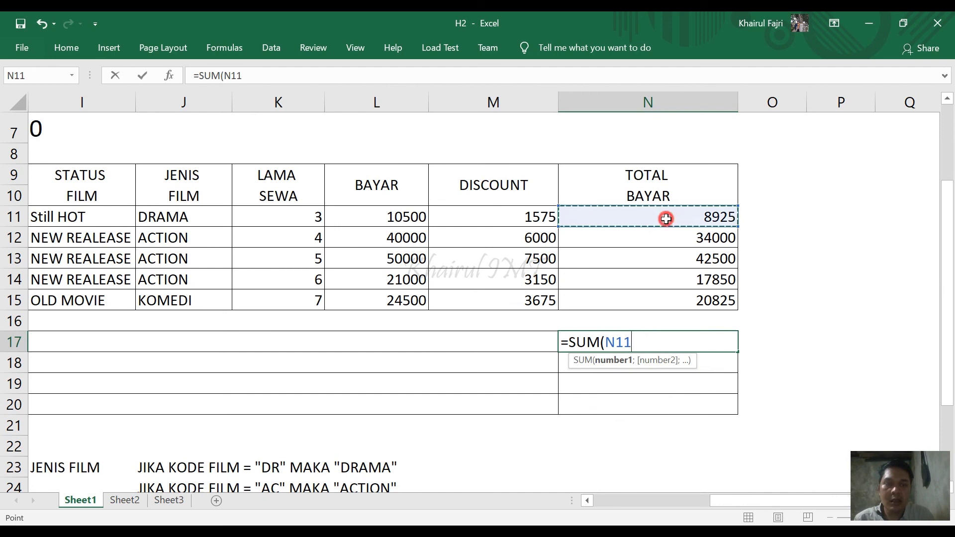
drag(667, 231, 666, 299)
text())
key(Return)
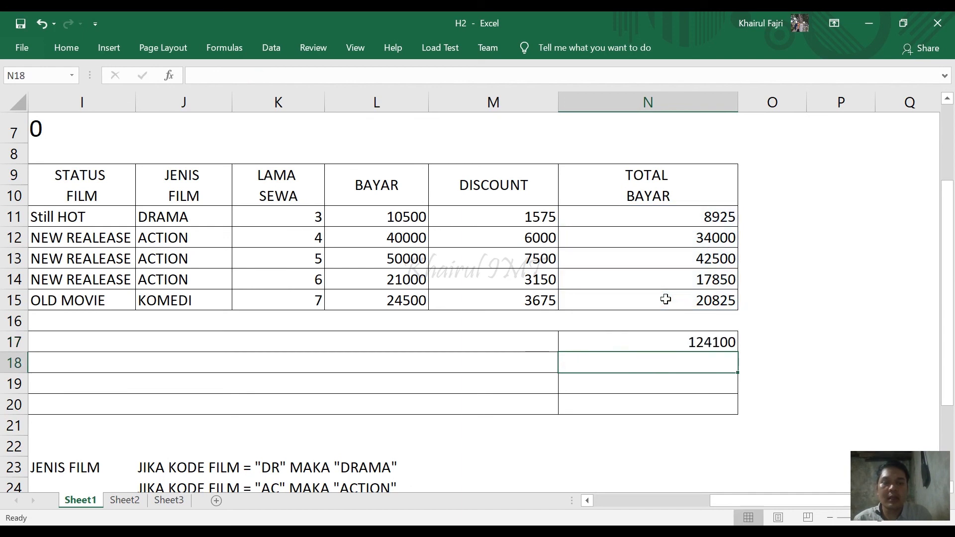
Calculate the MAKSIMUM of the TOTAL BAYAR column in N18 with the formula =MAX(N11:N15).
scroll(665, 299, left, 8)
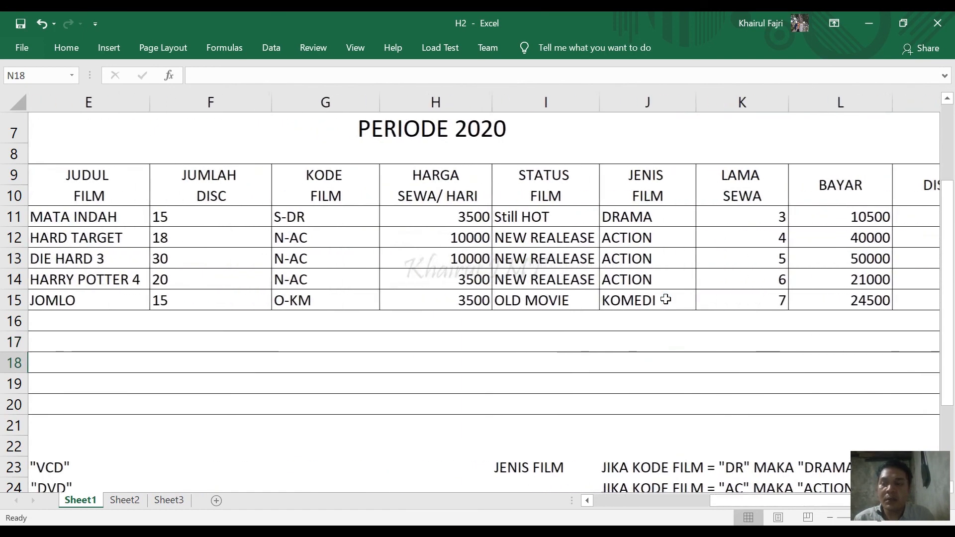
scroll(665, 299, right, 8)
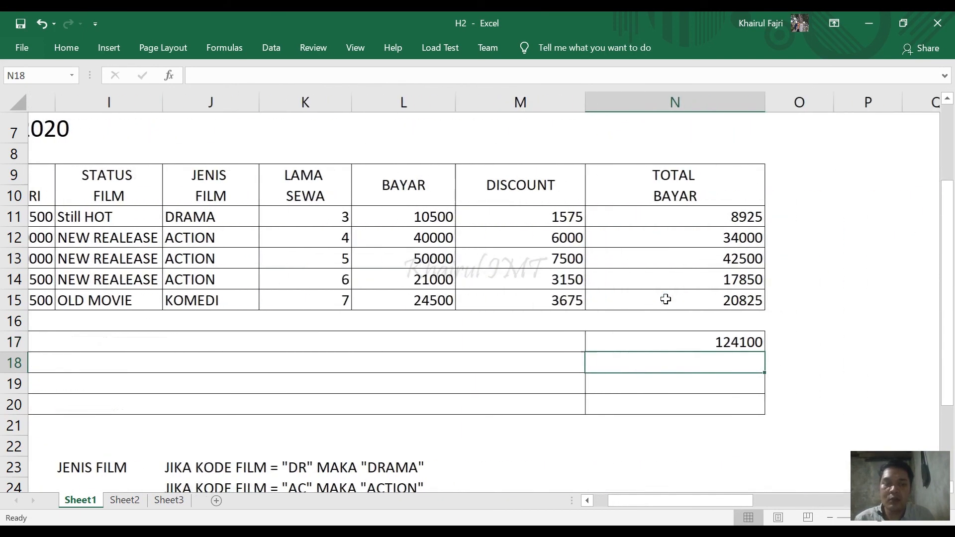
text(=MAX()
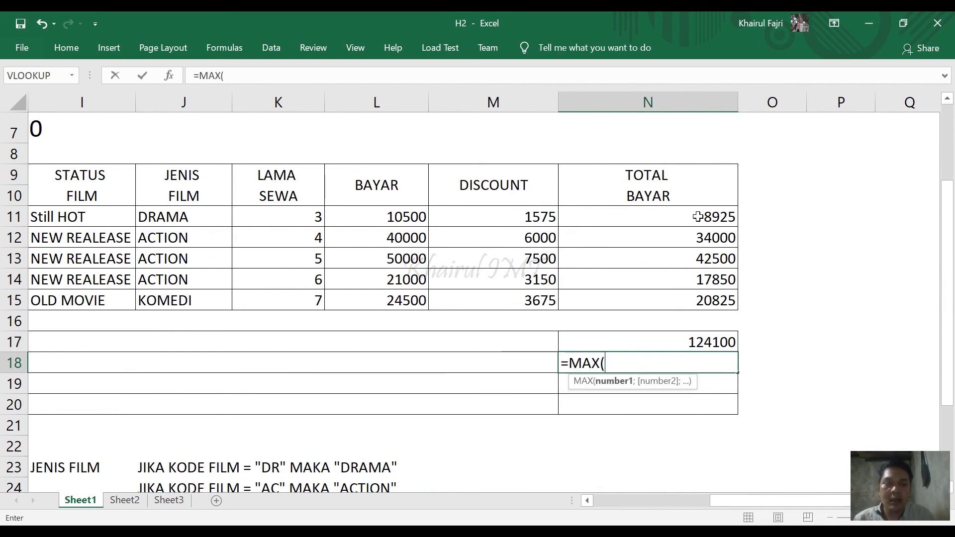
drag(697, 217, 698, 298)
text())
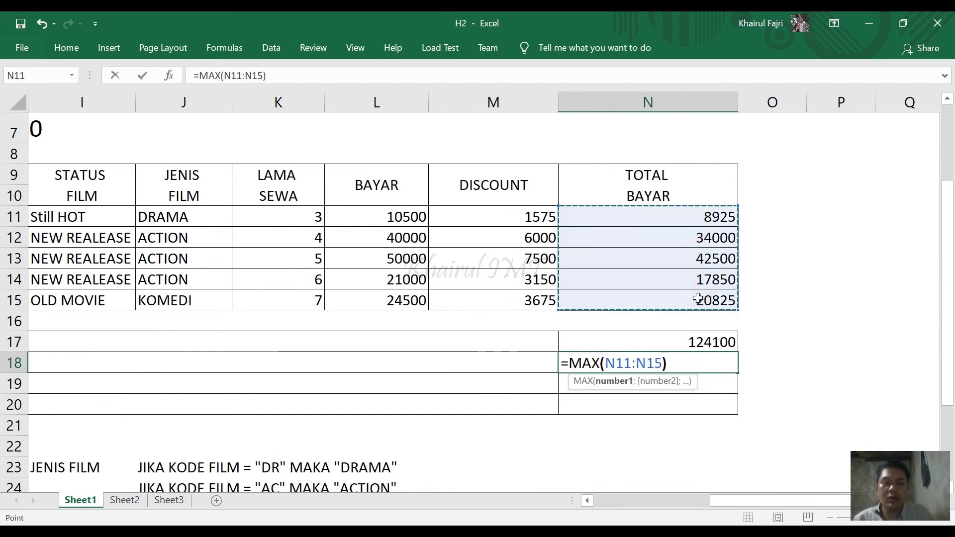
key(Return)
right_click(698, 298)
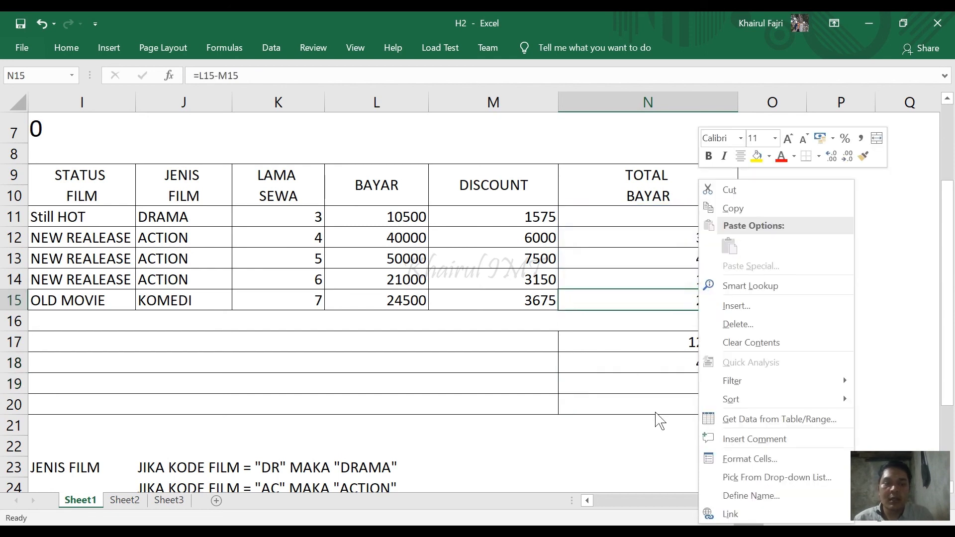
click(671, 396)
Calculate the MINIMUM of the TOTAL BAYAR column in N19 with the formula =MIN(N11:N15).
click(667, 392)
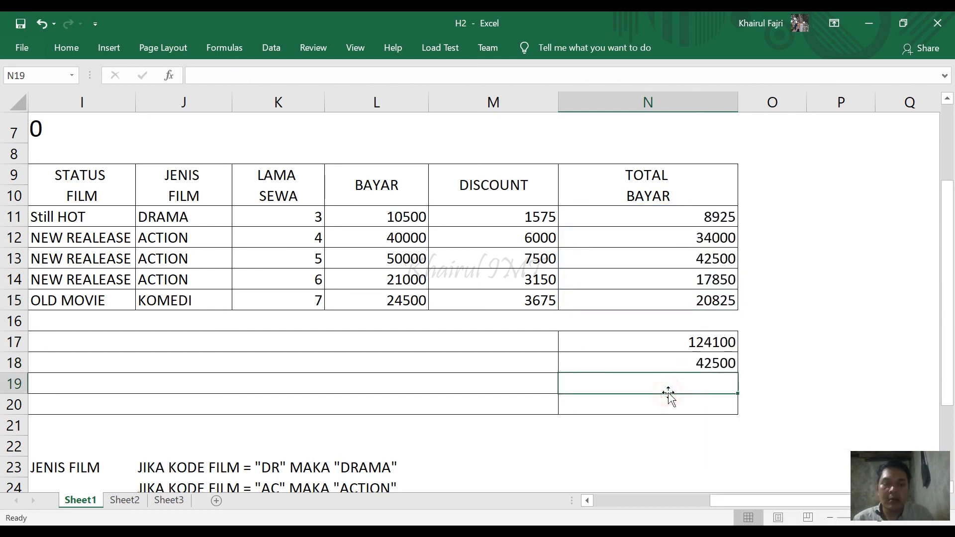
text(=MIN()
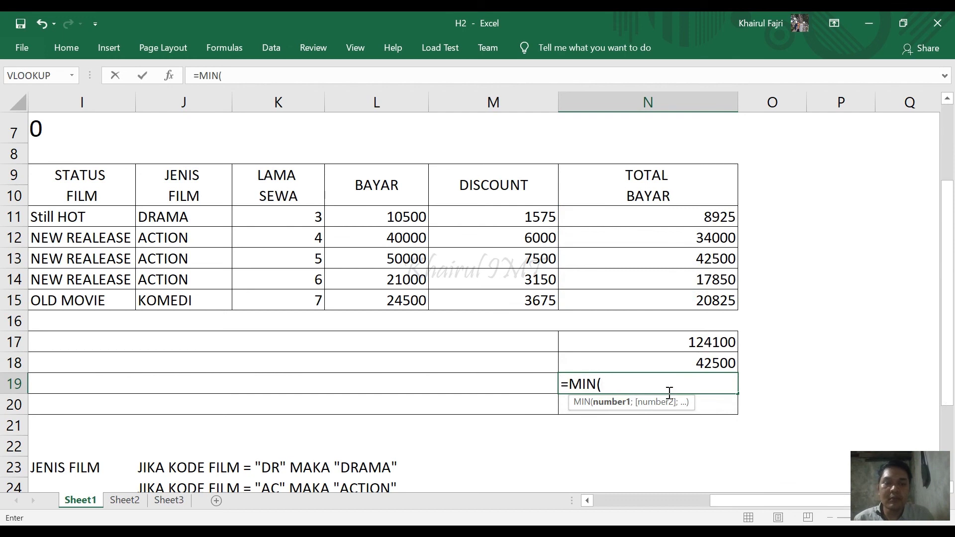
drag(716, 218, 717, 302)
text())
key(Return)
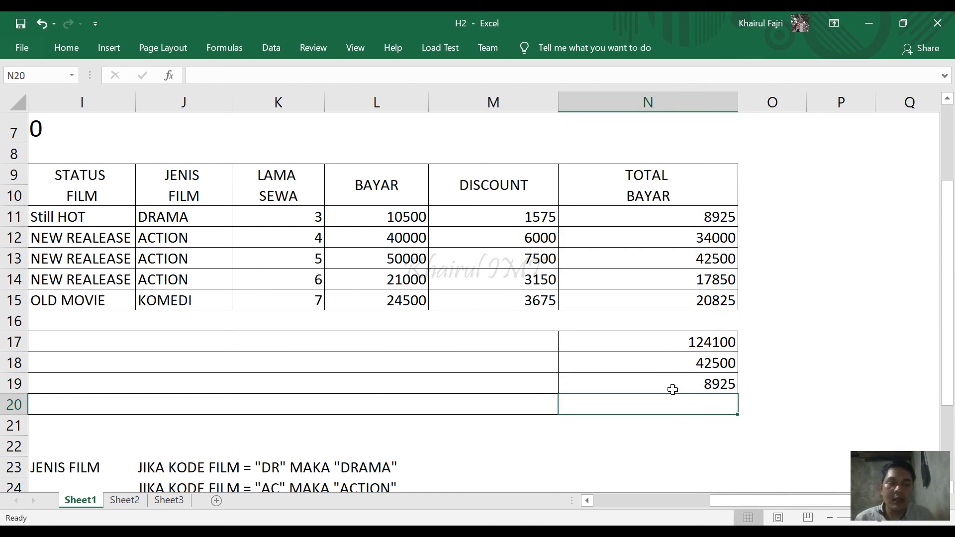
Calculate the average (RATA RATA) of the TOTAL BAYAR column in N20 with the formula =AVERAGE(N11:N15).
text(=AV)
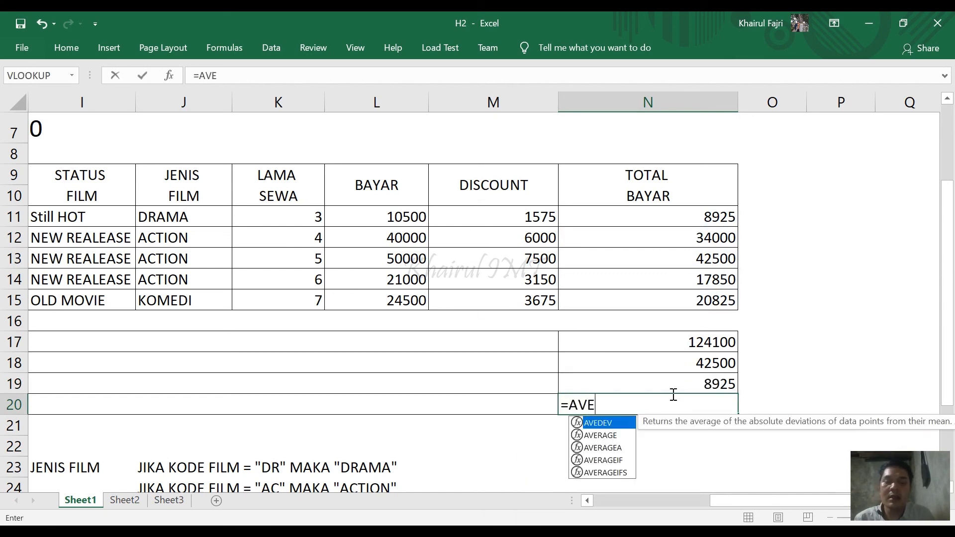
text(E)
key(Down)
key(Tab)
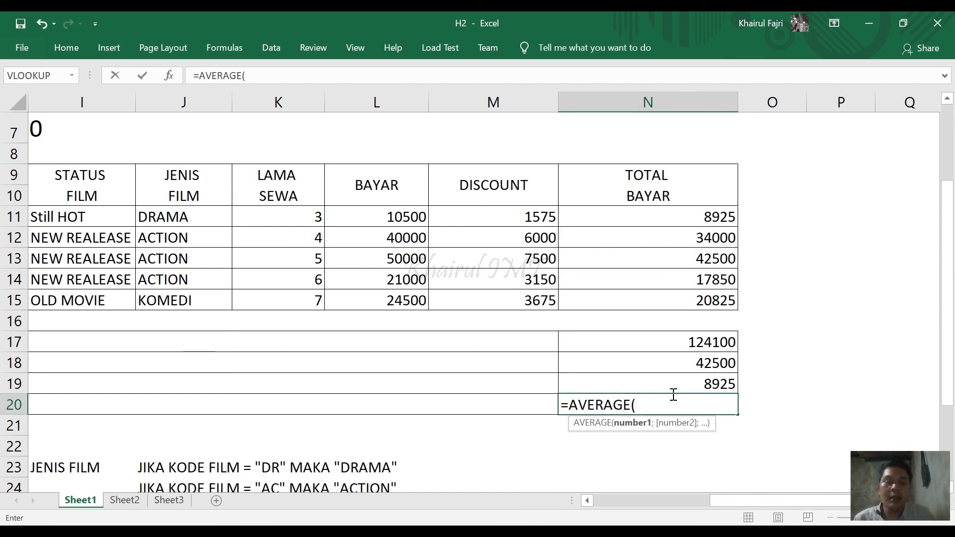
drag(718, 216, 717, 302)
text())
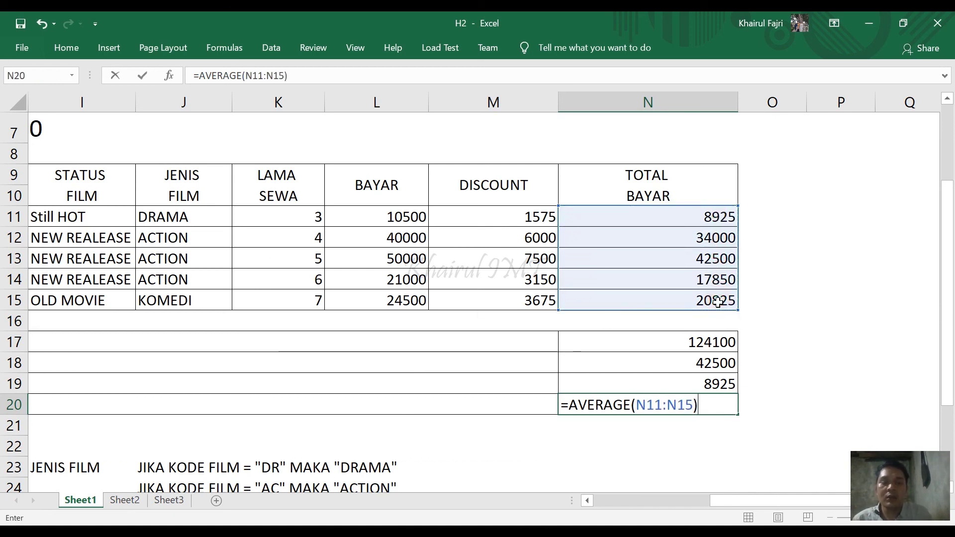
key(Return)
Fit the whole rental sheet in view, from the title to the KETENTUAN rules, and review the completed table.
ctrl+scroll(296, 348, down, 5)
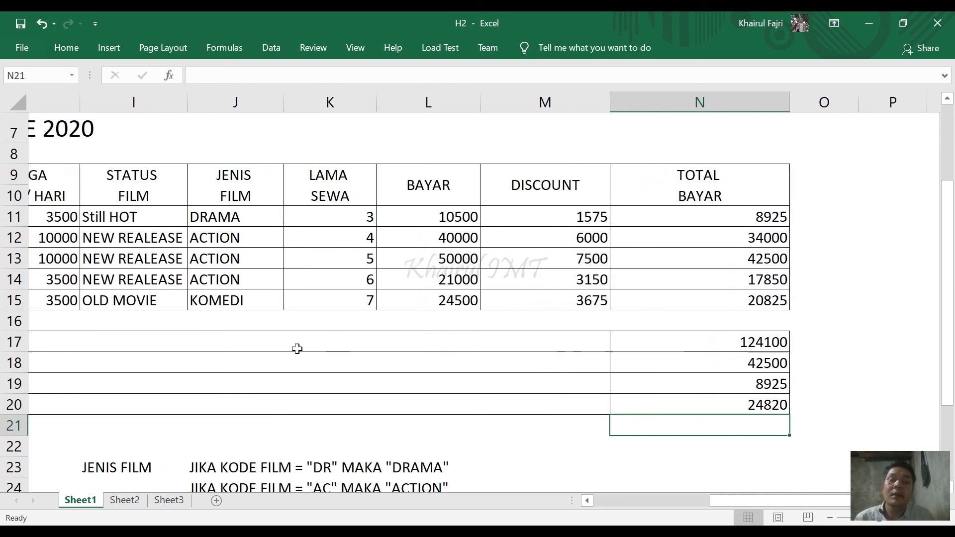
ctrl+scroll(297, 349, down, 2)
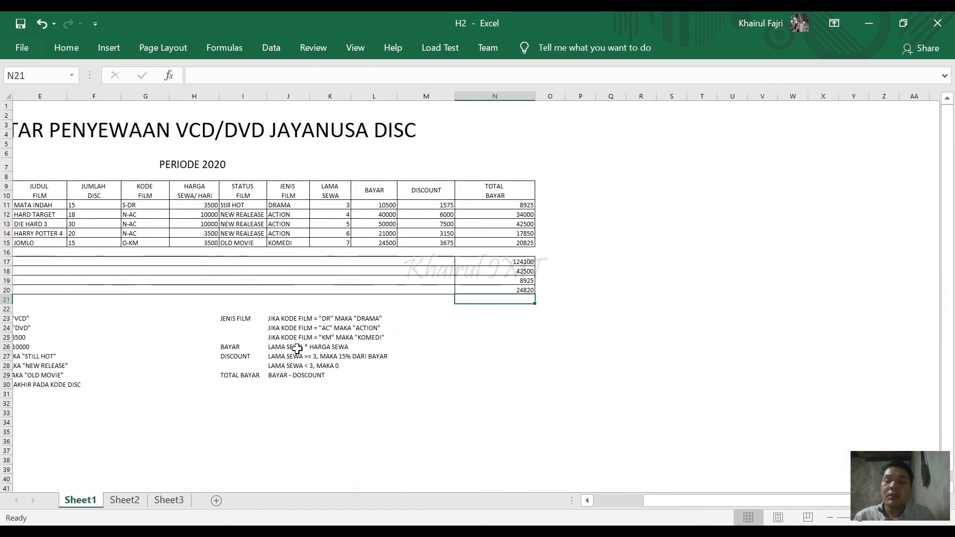
ctrl+scroll(195, 350, up, 4)
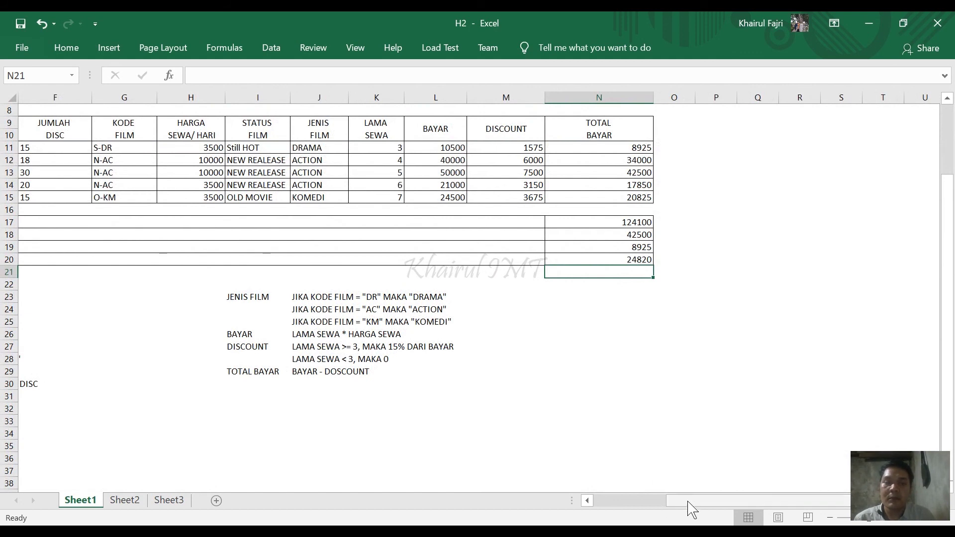
drag(691, 509, 561, 501)
scroll(545, 439, up, 1)
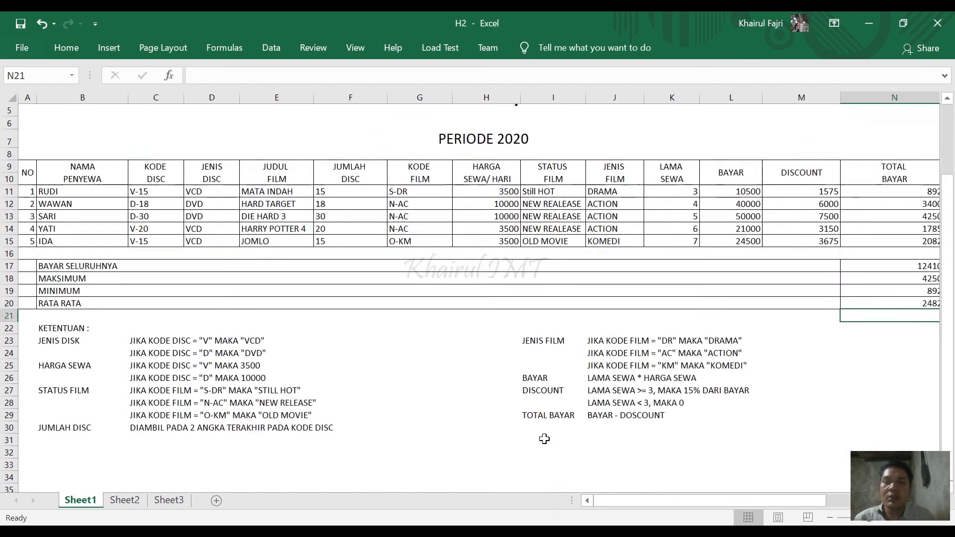
scroll(544, 439, up, 2)
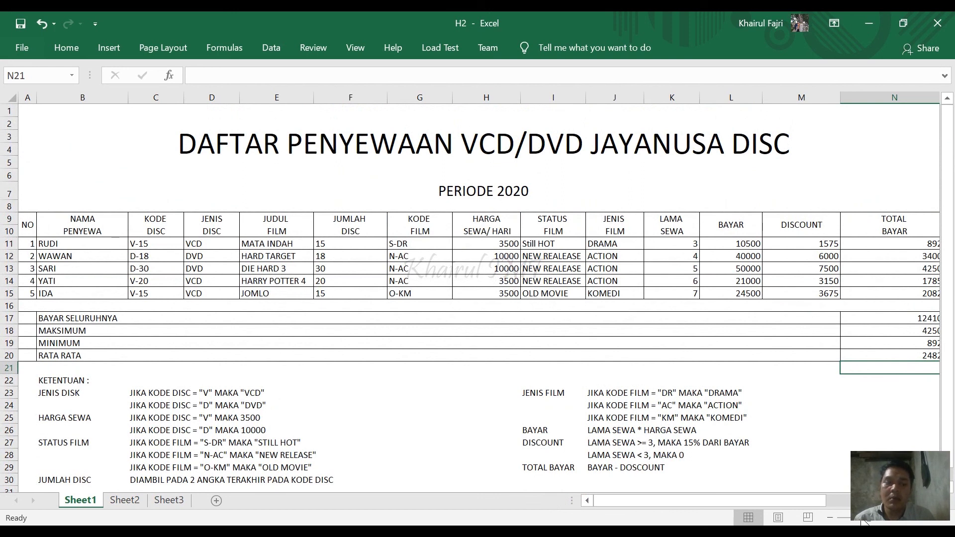
click(829, 518)
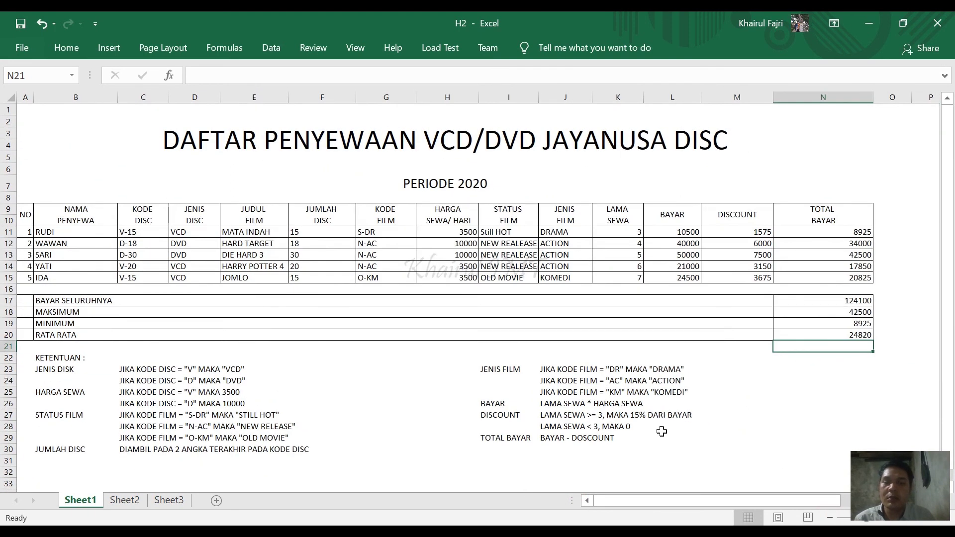